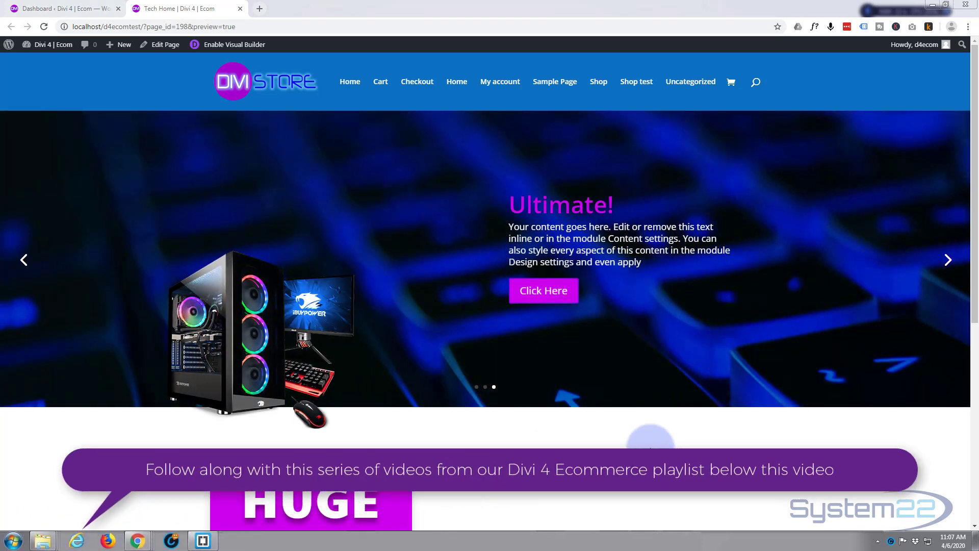
Enable the Visual Builder for the Tech Home page.
{"action": "scroll", "coordinate": [650, 443], "scroll_direction": "down", "scroll_amount": 4}
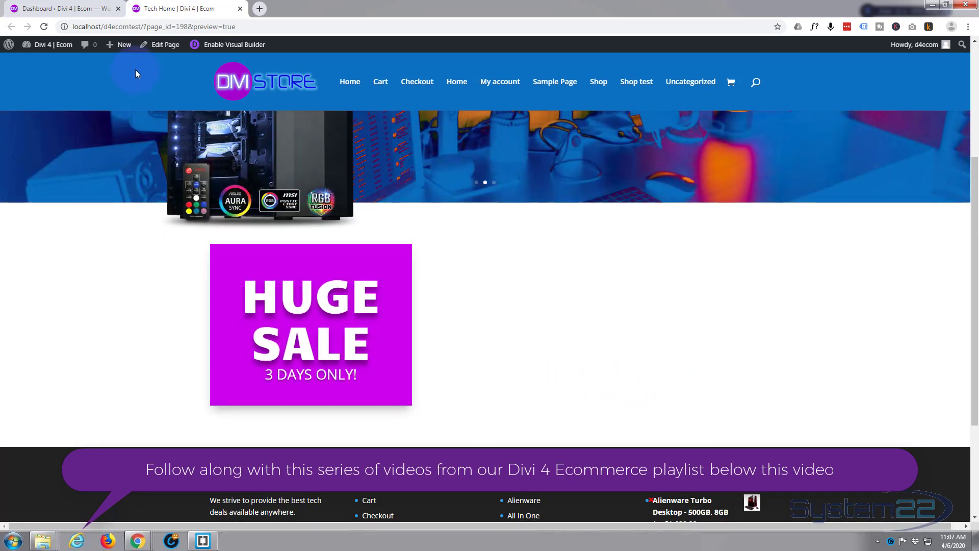
{"action": "left_click", "coordinate": [213, 47]}
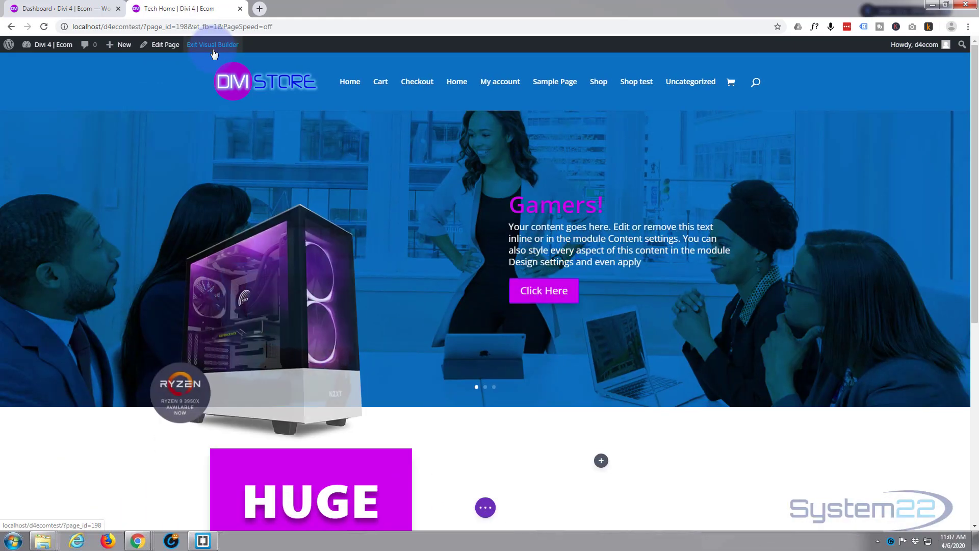
Insert an empty fullwidth section below the Huge Sale section, without choosing a module for it.
{"action": "scroll", "coordinate": [149, 82], "scroll_direction": "down", "scroll_amount": 6}
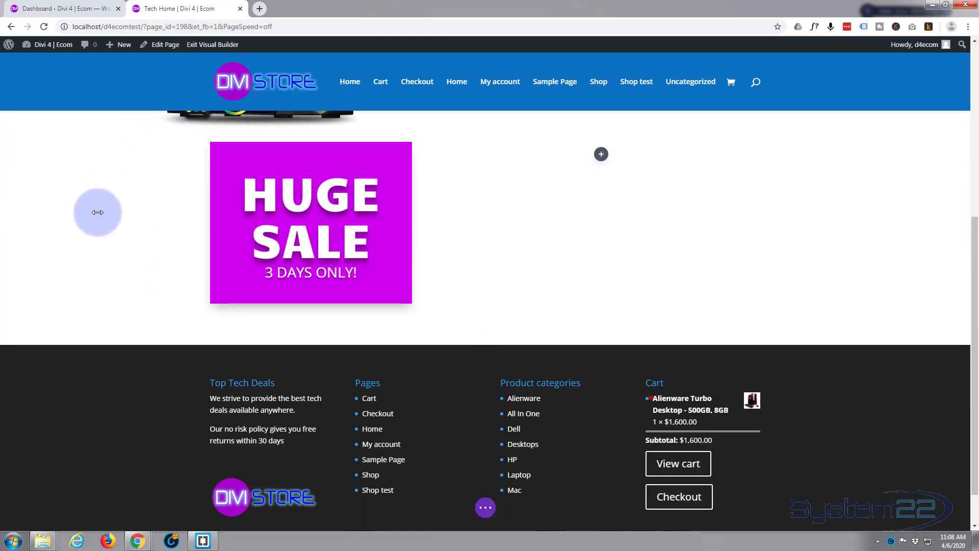
{"action": "scroll", "coordinate": [93, 228], "scroll_direction": "up", "scroll_amount": 2}
{"action": "scroll", "coordinate": [94, 228], "scroll_direction": "up", "scroll_amount": 4}
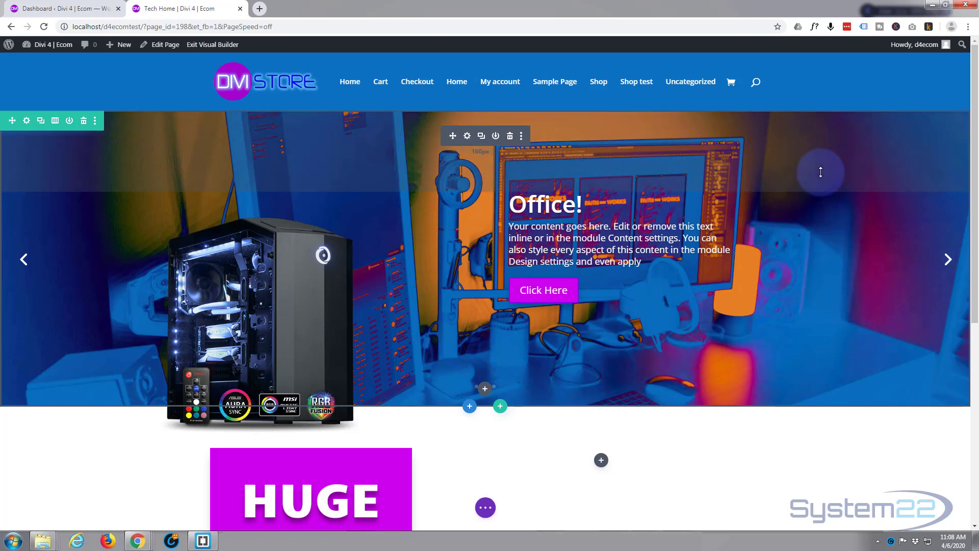
{"action": "scroll", "coordinate": [820, 172], "scroll_direction": "down", "scroll_amount": 5}
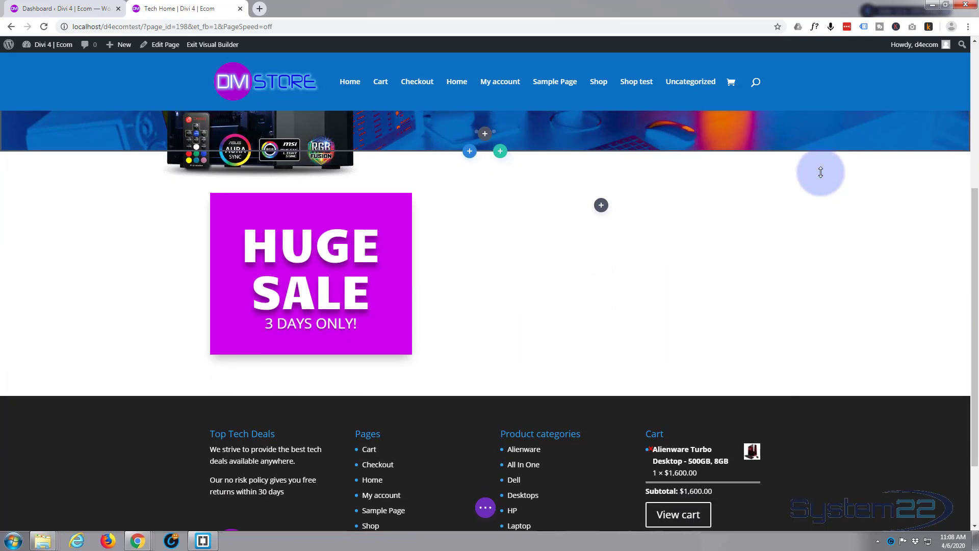
{"action": "scroll", "coordinate": [821, 172], "scroll_direction": "down", "scroll_amount": 2}
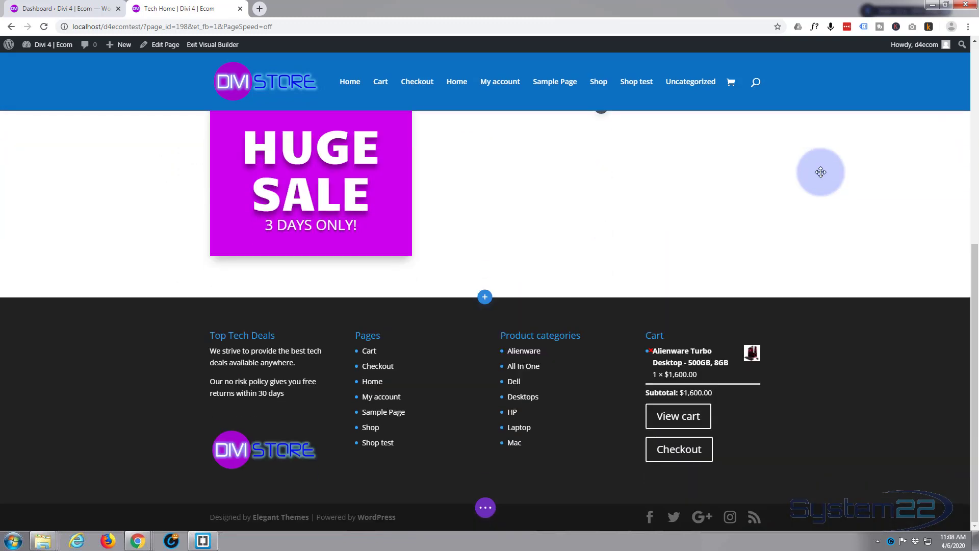
{"action": "scroll", "coordinate": [821, 172], "scroll_direction": "up", "scroll_amount": 2}
{"action": "scroll", "coordinate": [806, 196], "scroll_direction": "down", "scroll_amount": 1}
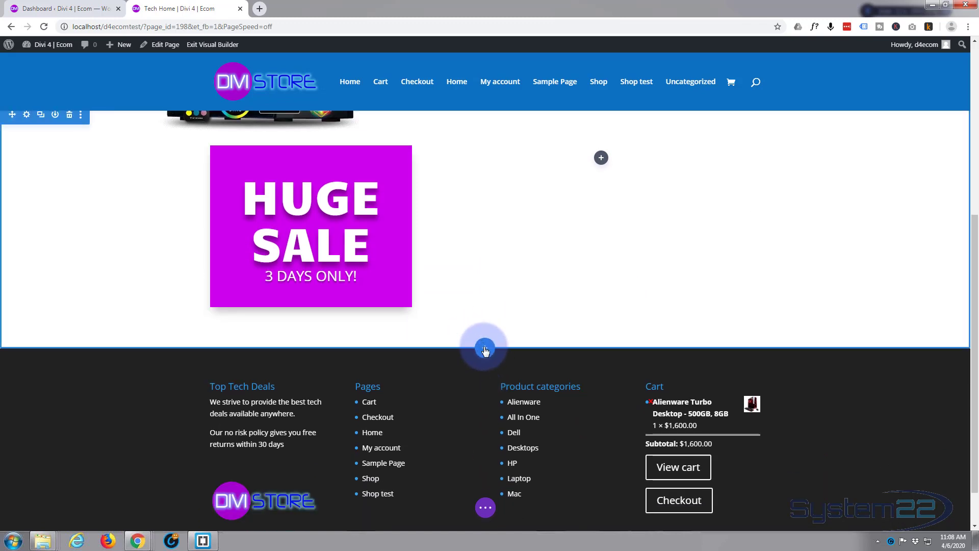
{"action": "left_click", "coordinate": [485, 347]}
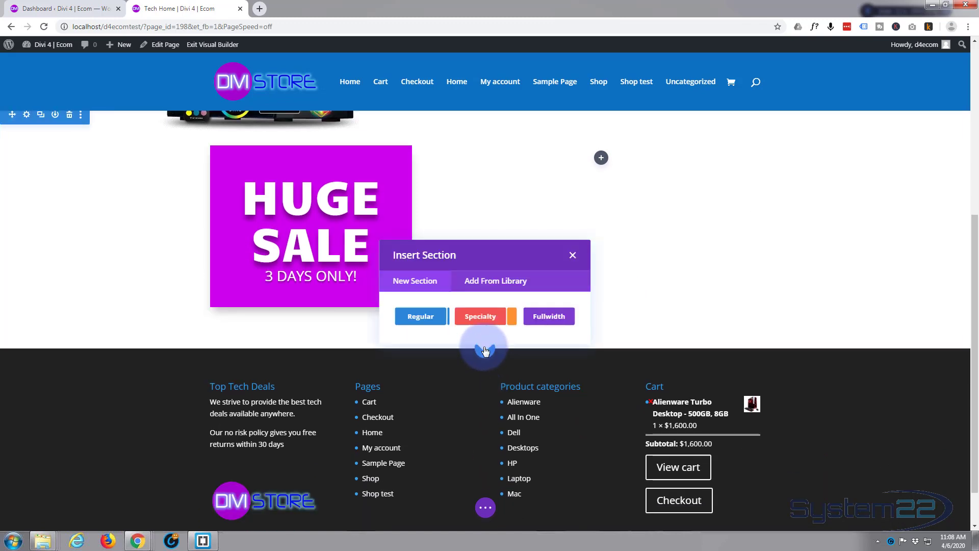
{"action": "left_click", "coordinate": [545, 314]}
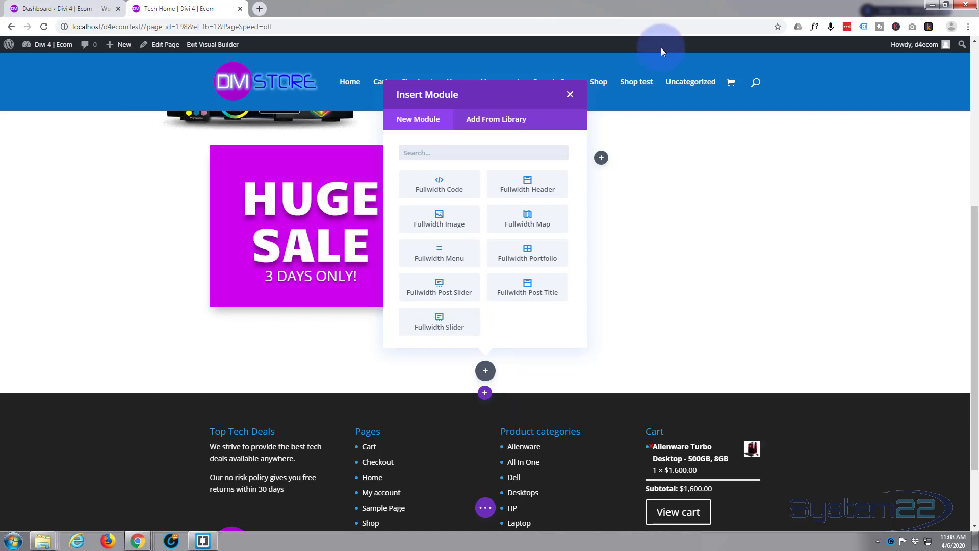
{"action": "left_click", "coordinate": [570, 94]}
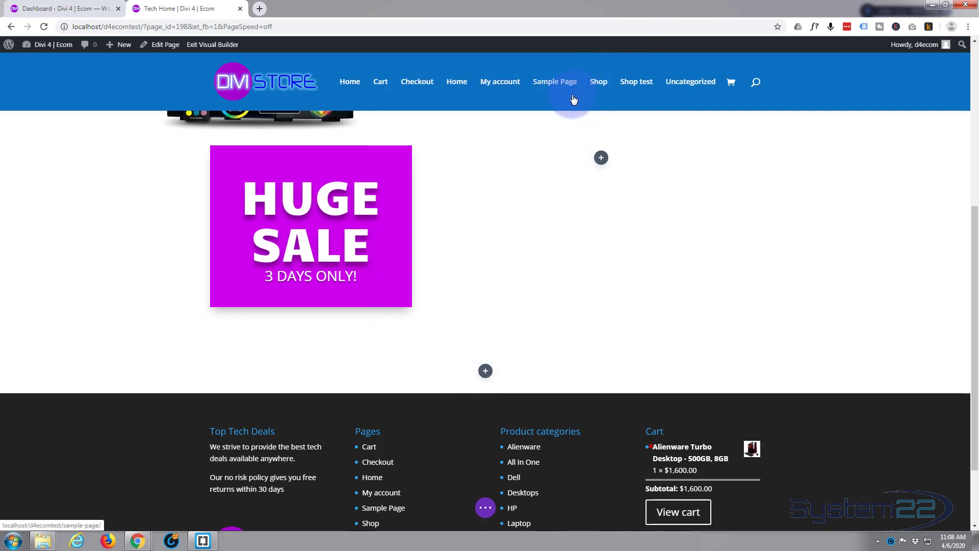
Add a Countdown Timer module to the empty column beside the Huge Sale box.
{"action": "scroll", "coordinate": [496, 296], "scroll_direction": "up", "scroll_amount": 3}
{"action": "scroll", "coordinate": [497, 301], "scroll_direction": "up", "scroll_amount": 3}
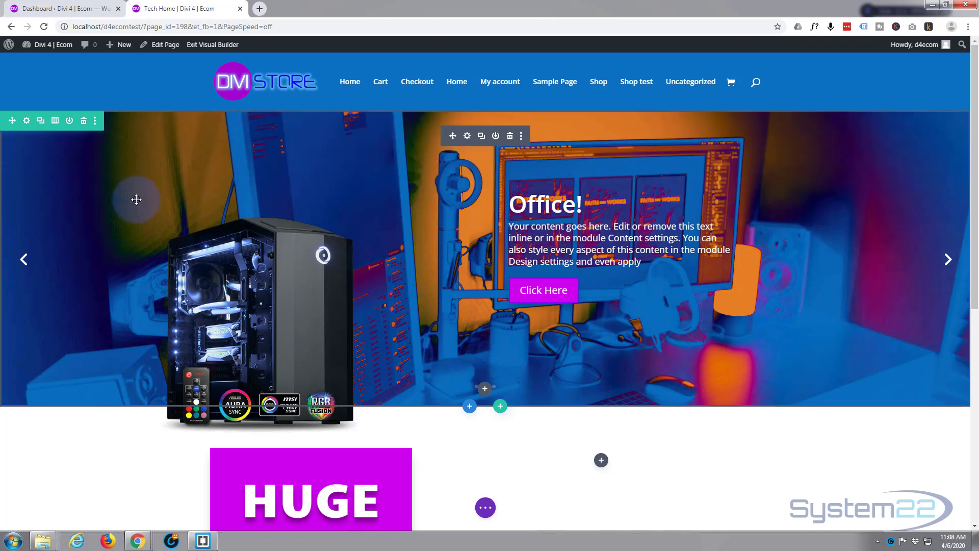
{"action": "scroll", "coordinate": [389, 201], "scroll_direction": "down", "scroll_amount": 3}
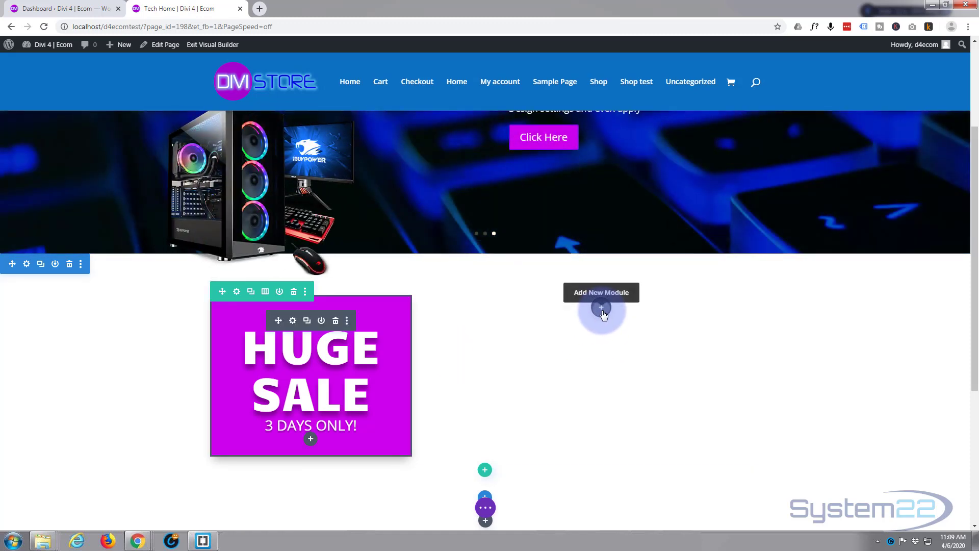
{"action": "left_click", "coordinate": [601, 309]}
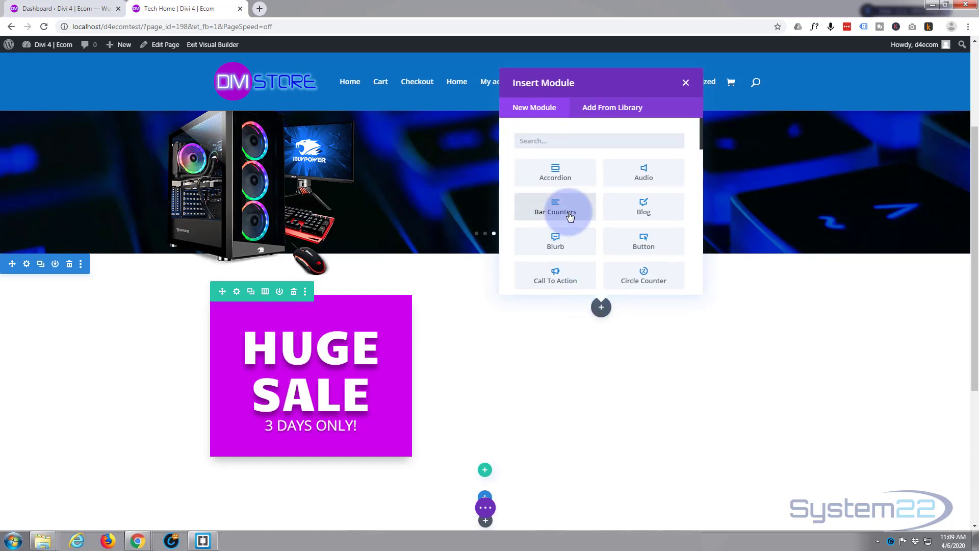
{"action": "scroll", "coordinate": [570, 218], "scroll_direction": "down", "scroll_amount": 8}
{"action": "scroll", "coordinate": [570, 218], "scroll_direction": "down", "scroll_amount": 10}
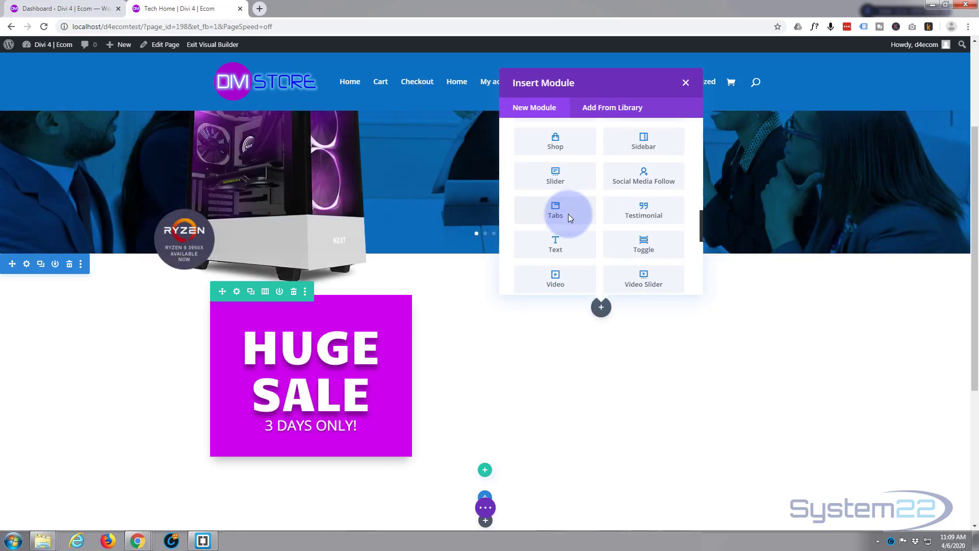
{"action": "scroll", "coordinate": [565, 220], "scroll_direction": "up", "scroll_amount": 14}
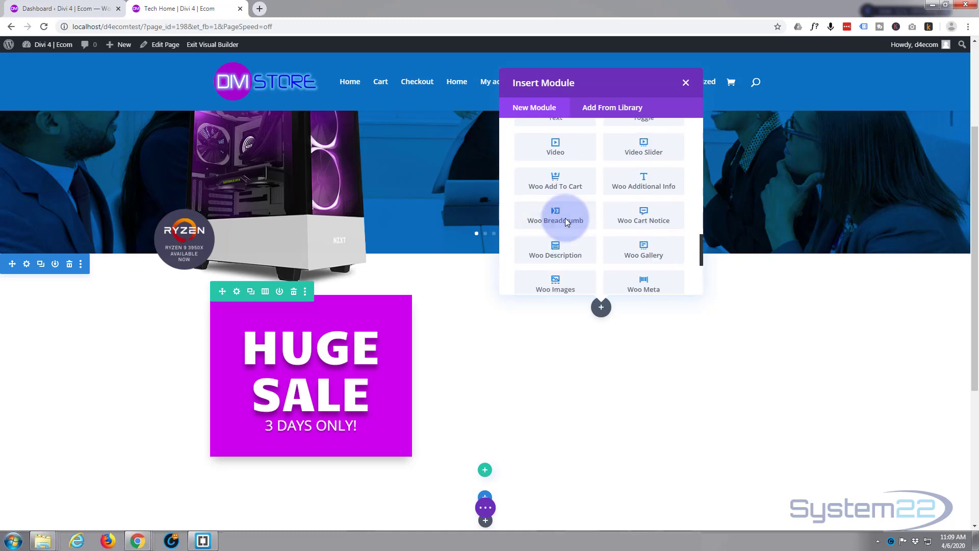
{"action": "scroll", "coordinate": [567, 222], "scroll_direction": "up", "scroll_amount": 5}
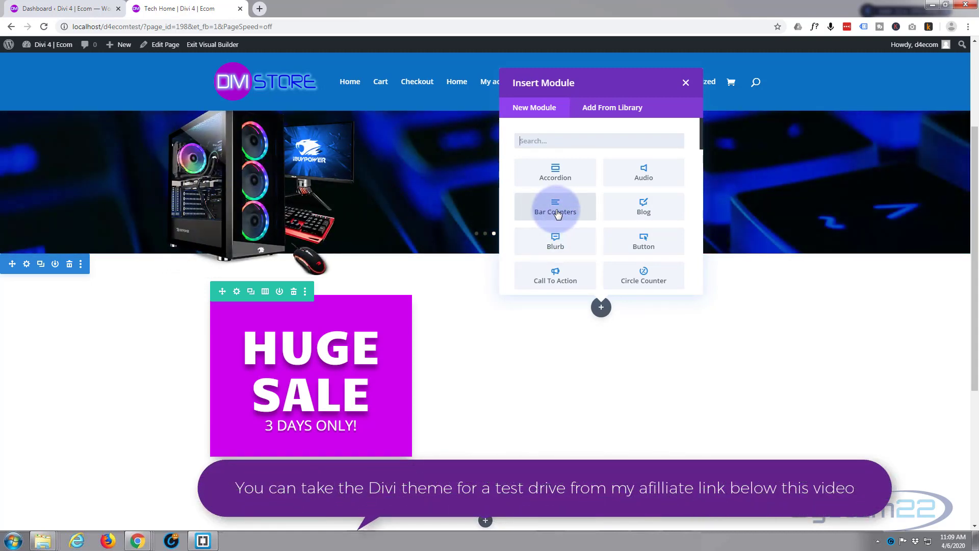
{"action": "scroll", "coordinate": [559, 214], "scroll_direction": "down", "scroll_amount": 1}
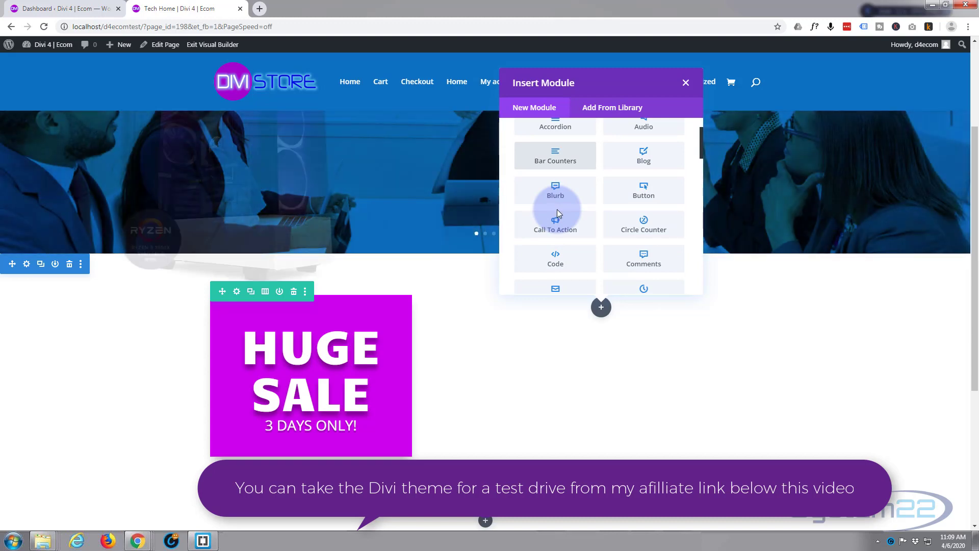
{"action": "scroll", "coordinate": [558, 213], "scroll_direction": "down", "scroll_amount": 1}
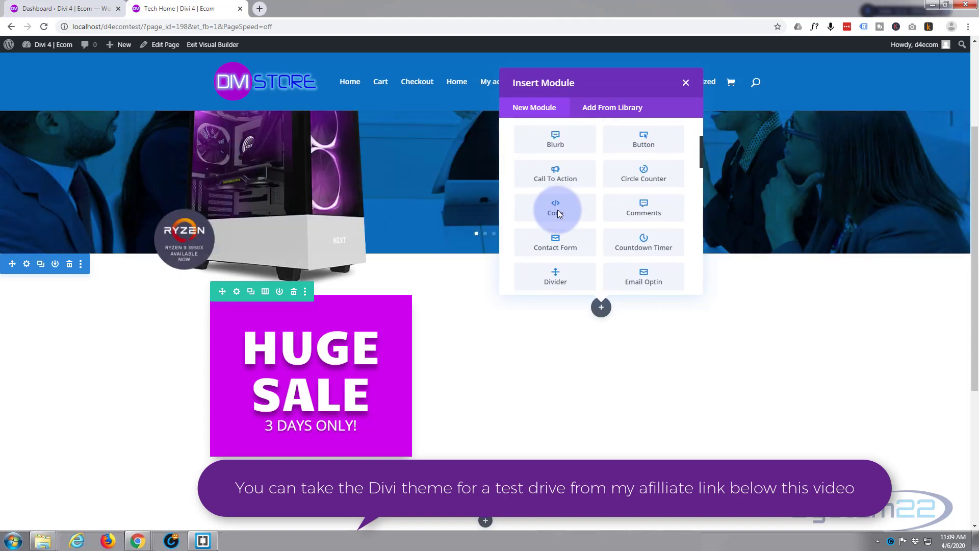
{"action": "left_click", "coordinate": [645, 246]}
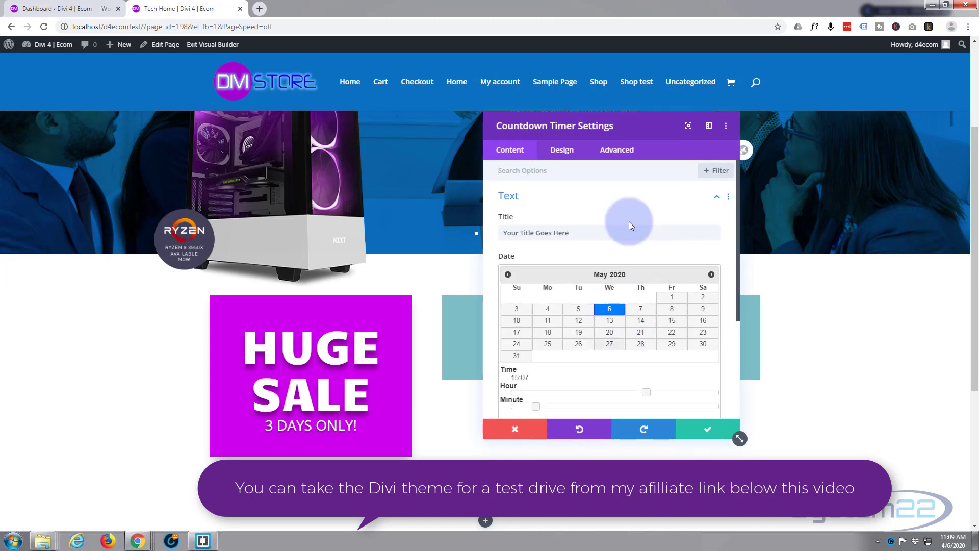
Move the settings window clear of the countdown timer and set the timer's title to "Don't Miss Out!".
{"action": "left_click_drag", "start_coordinate": [632, 120], "coordinate": [321, 144]}
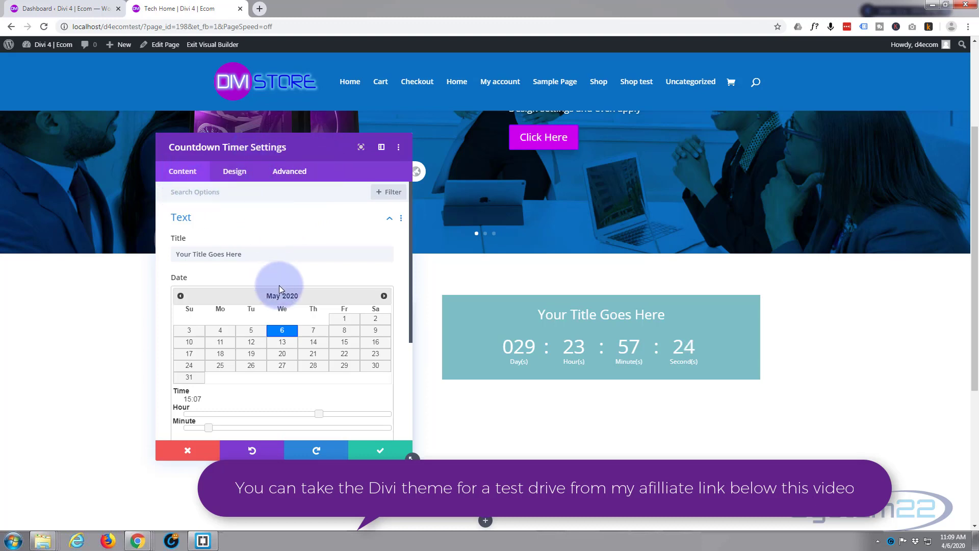
{"action": "left_click_drag", "start_coordinate": [241, 254], "coordinate": [133, 256]}
{"action": "type", "text": "Don't Miss Out!"}
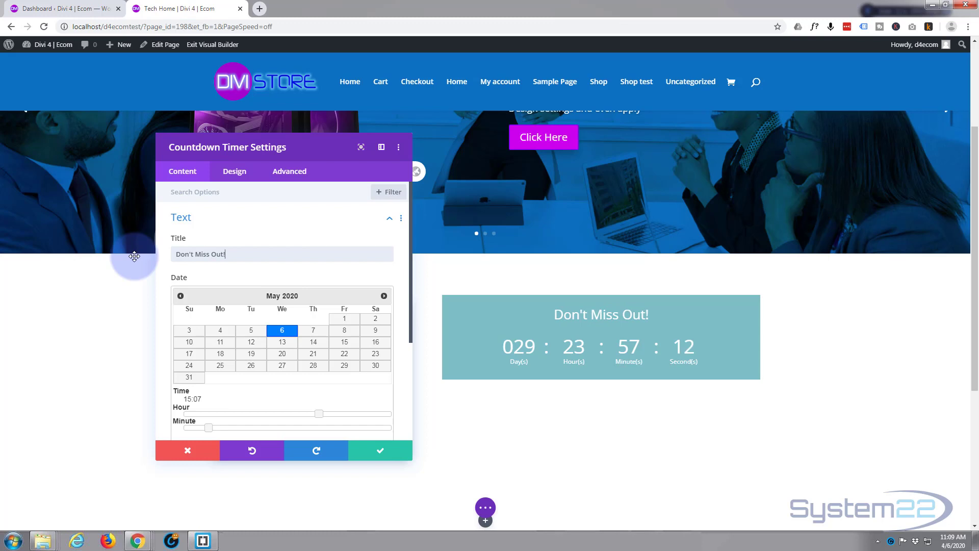
Set the countdown timer's end date to April 9, 2020 and its time to 08:00.
{"action": "scroll", "coordinate": [294, 264], "scroll_direction": "down", "scroll_amount": 2}
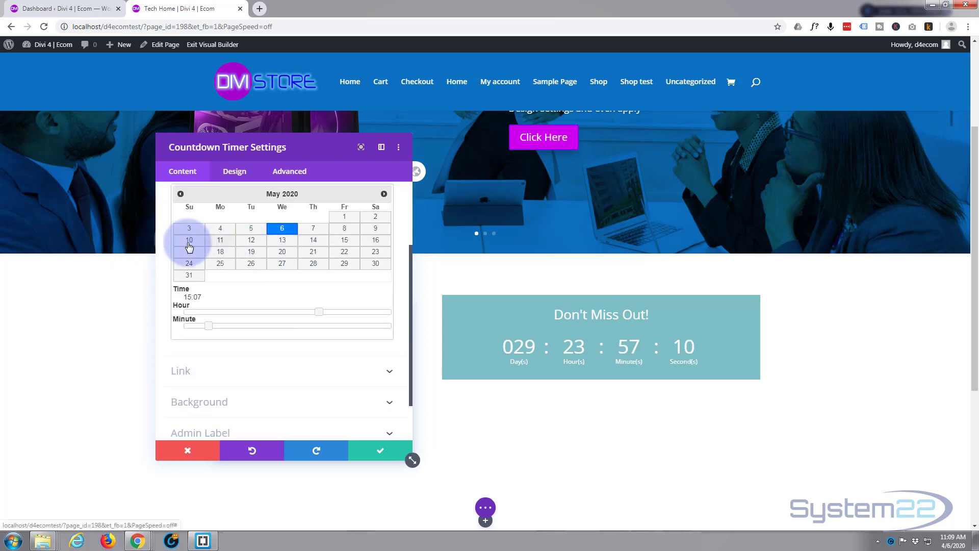
{"action": "scroll", "coordinate": [217, 240], "scroll_direction": "up", "scroll_amount": 1}
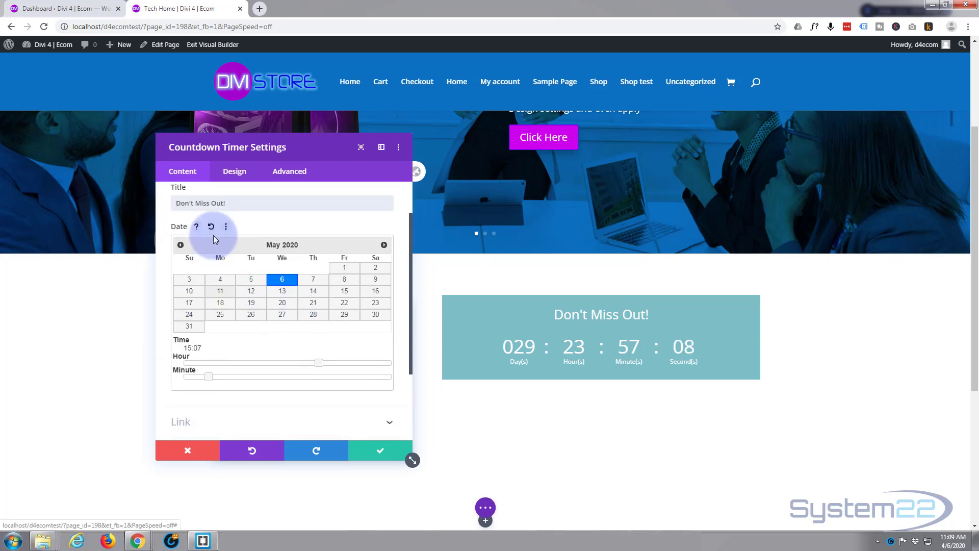
{"action": "left_click", "coordinate": [181, 244]}
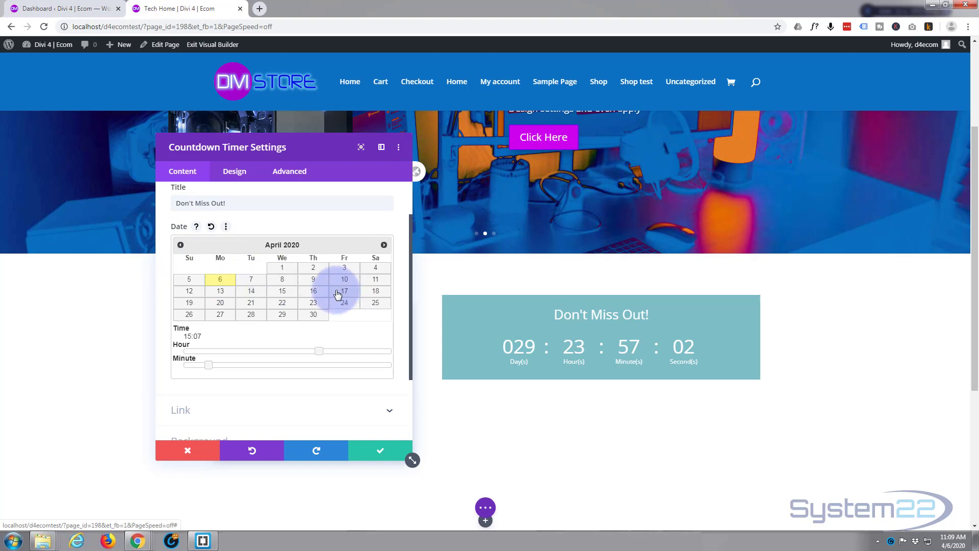
{"action": "left_click", "coordinate": [317, 283]}
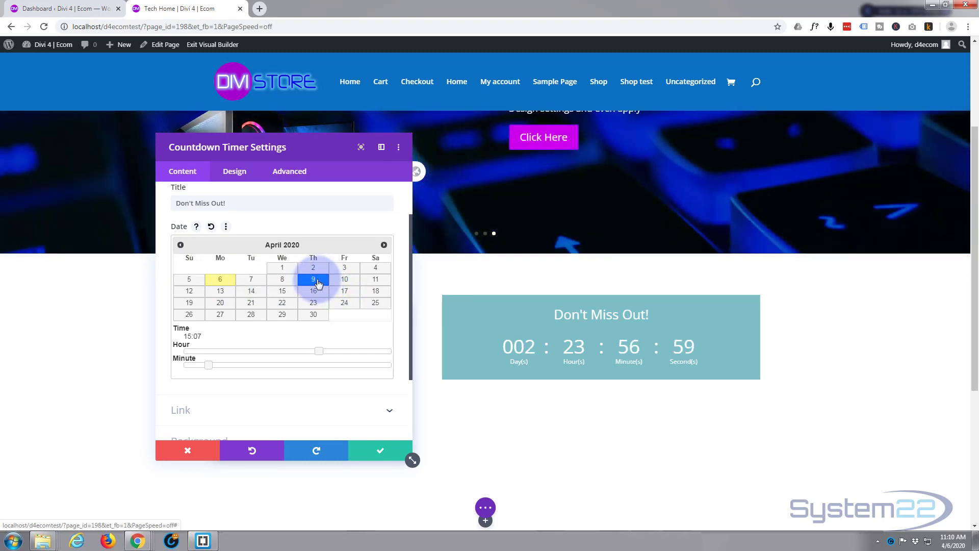
{"action": "scroll", "coordinate": [298, 300], "scroll_direction": "down", "scroll_amount": 2}
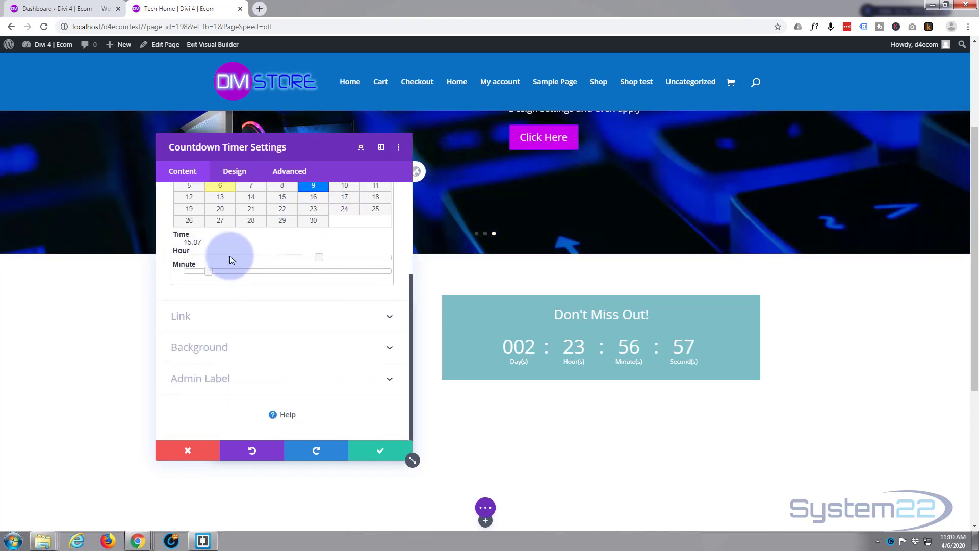
{"action": "left_click_drag", "start_coordinate": [318, 257], "coordinate": [248, 273]}
{"action": "left_click_drag", "start_coordinate": [171, 270], "coordinate": [171, 270]}
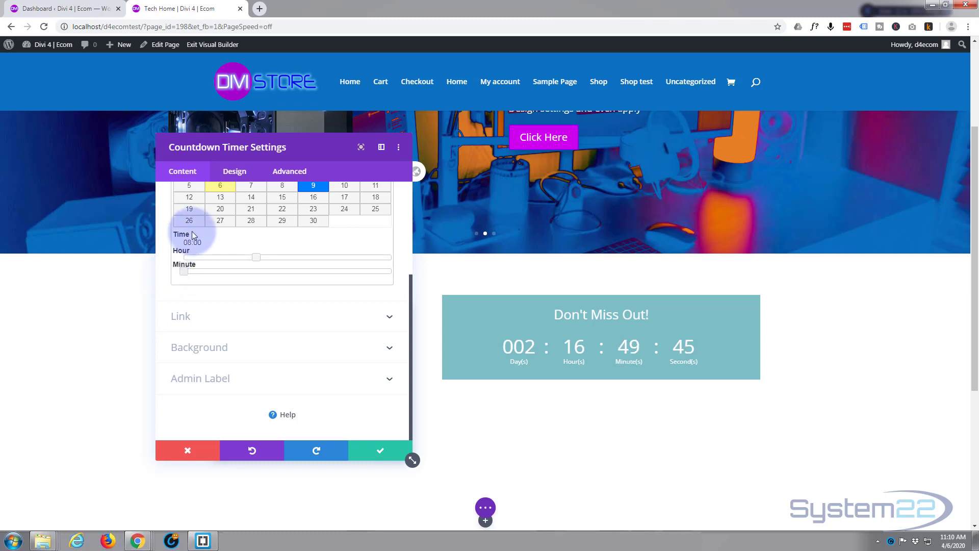
{"action": "scroll", "coordinate": [224, 251], "scroll_direction": "up", "scroll_amount": 1}
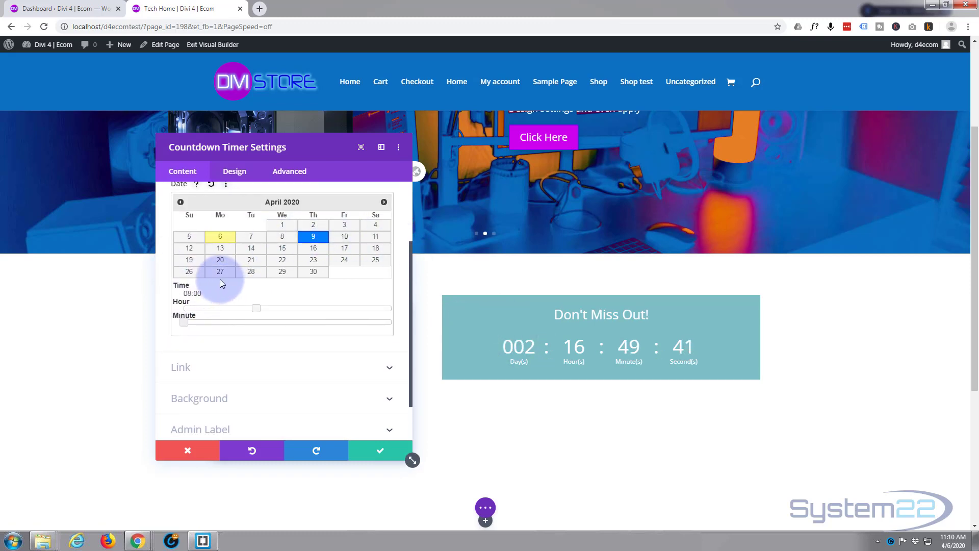
{"action": "scroll", "coordinate": [220, 280], "scroll_direction": "down", "scroll_amount": 1}
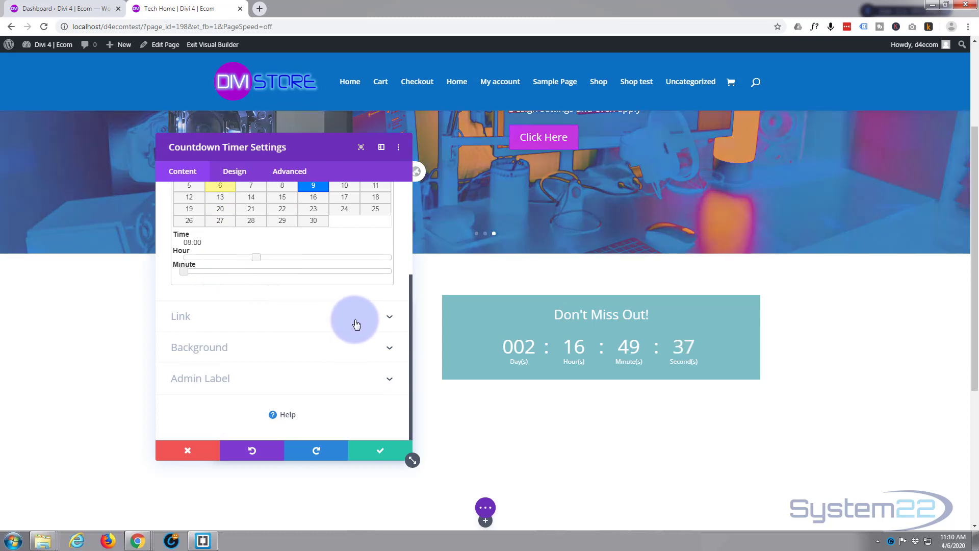
Link the countdown timer module to the Shop test page using a dynamic Page Link, and save the link.
{"action": "left_click", "coordinate": [356, 321]}
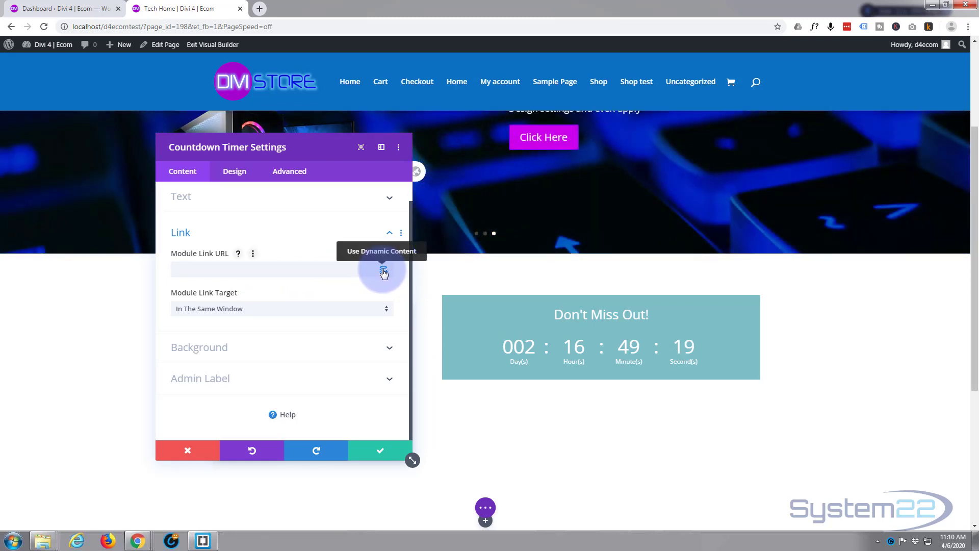
{"action": "left_click", "coordinate": [384, 273]}
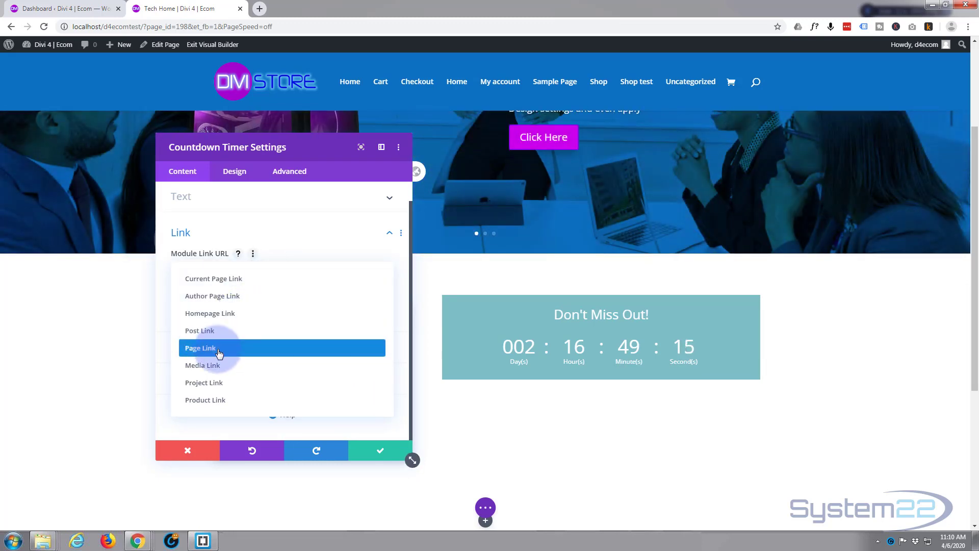
{"action": "left_click", "coordinate": [219, 353]}
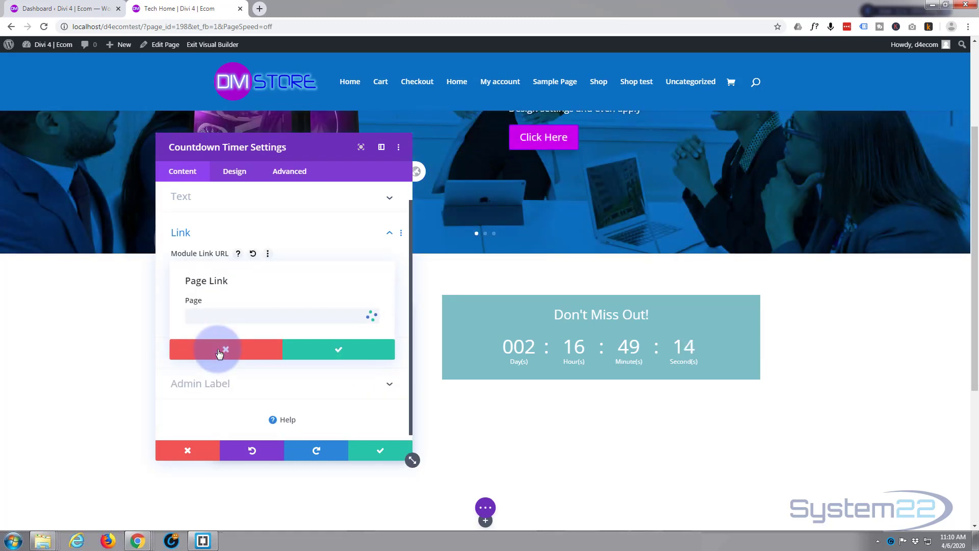
{"action": "left_click", "coordinate": [258, 322]}
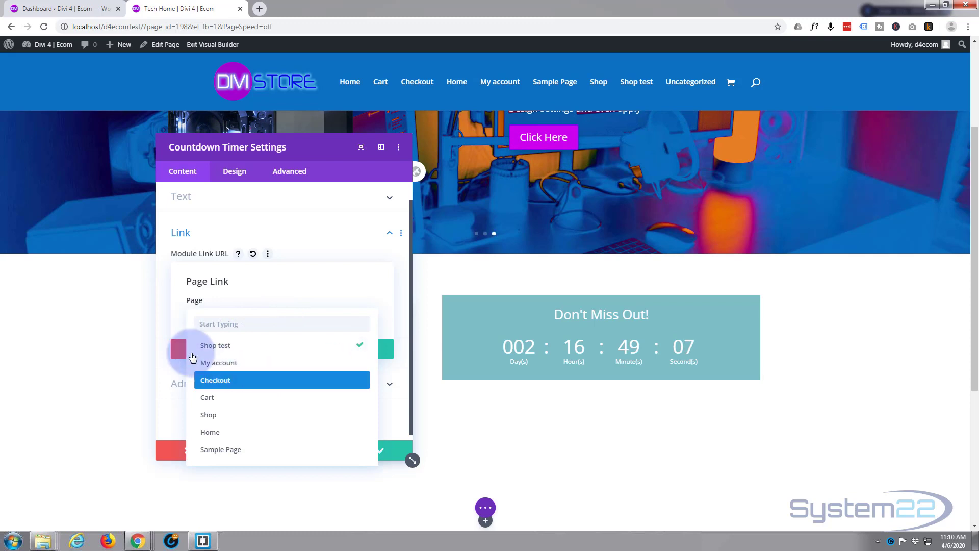
{"action": "left_click", "coordinate": [214, 347]}
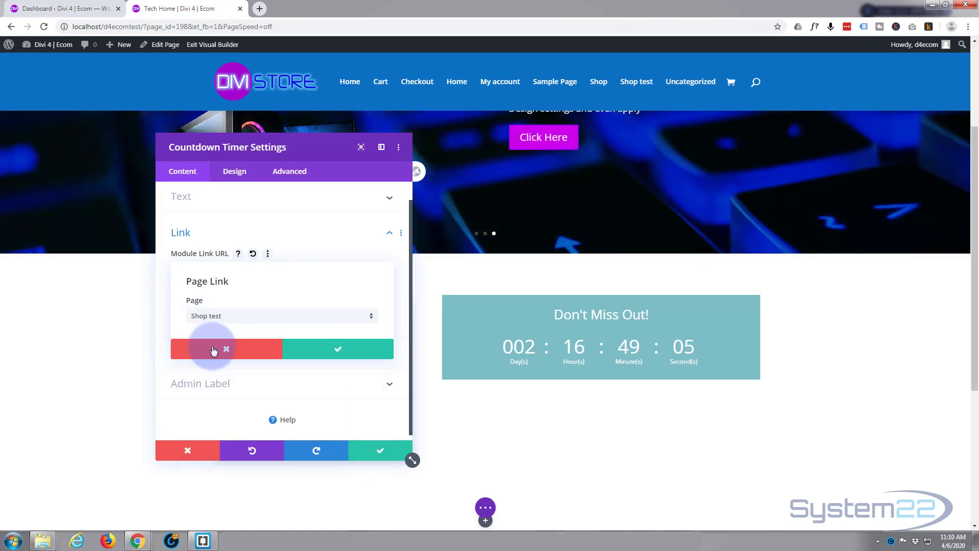
{"action": "left_click", "coordinate": [340, 352]}
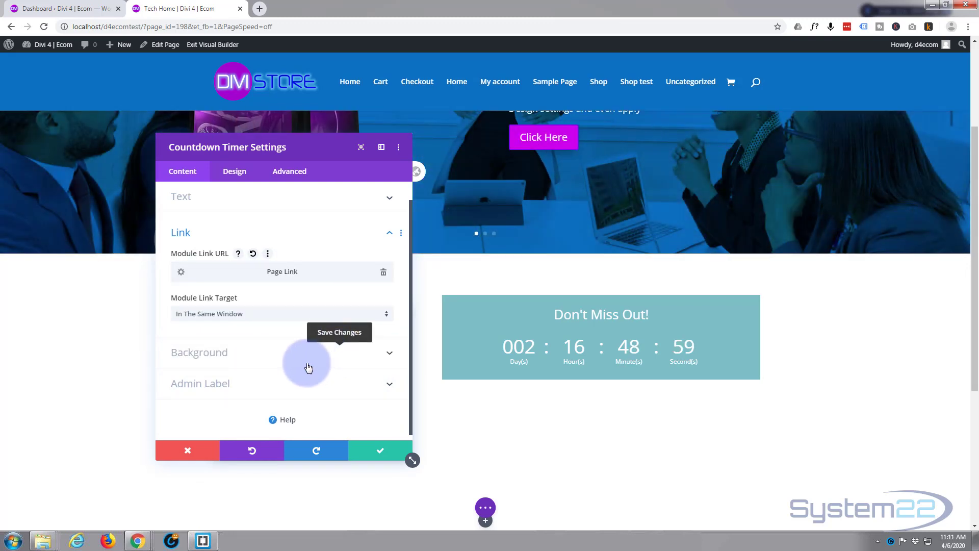
Remove the countdown timer's background color and set its title text color to #cd00ed.
{"action": "left_click", "coordinate": [256, 358]}
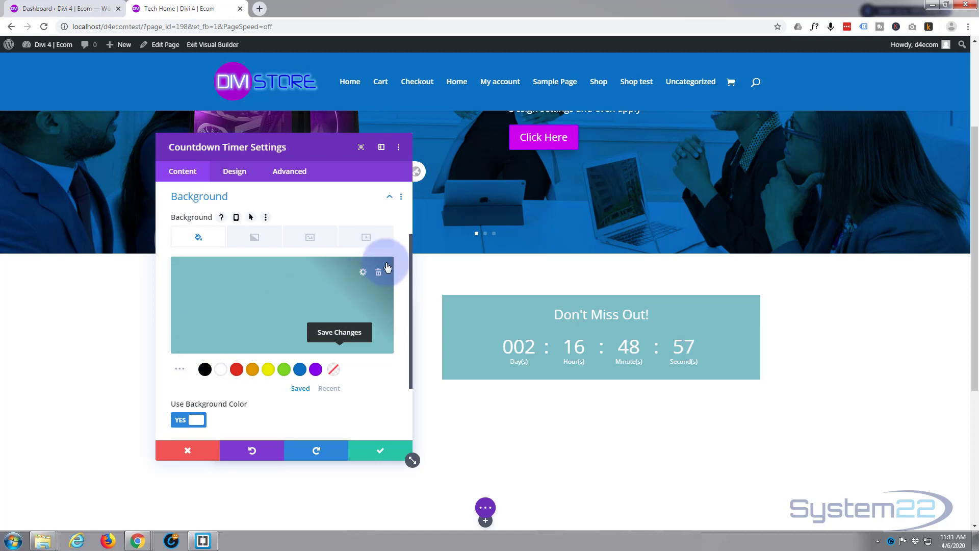
{"action": "left_click", "coordinate": [377, 274]}
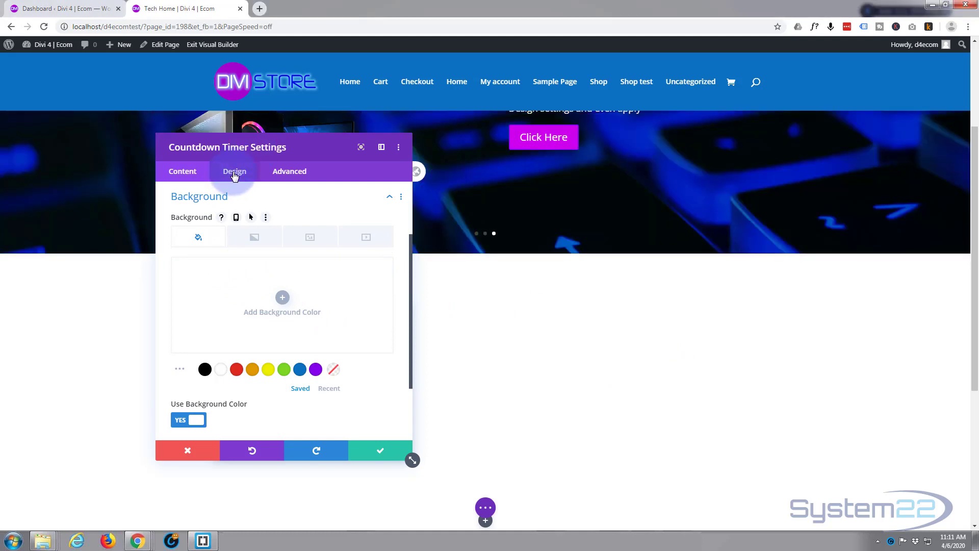
{"action": "left_click", "coordinate": [235, 175]}
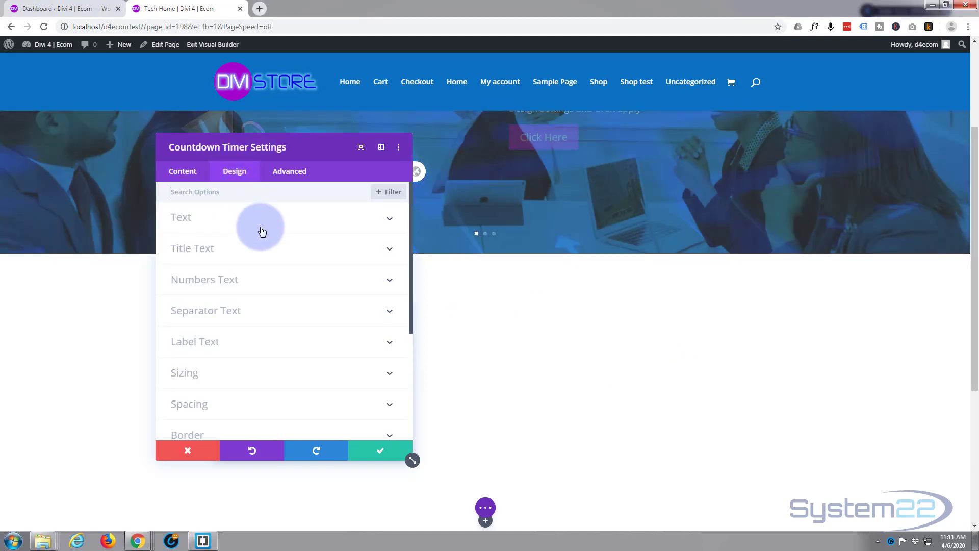
{"action": "left_click", "coordinate": [259, 247]}
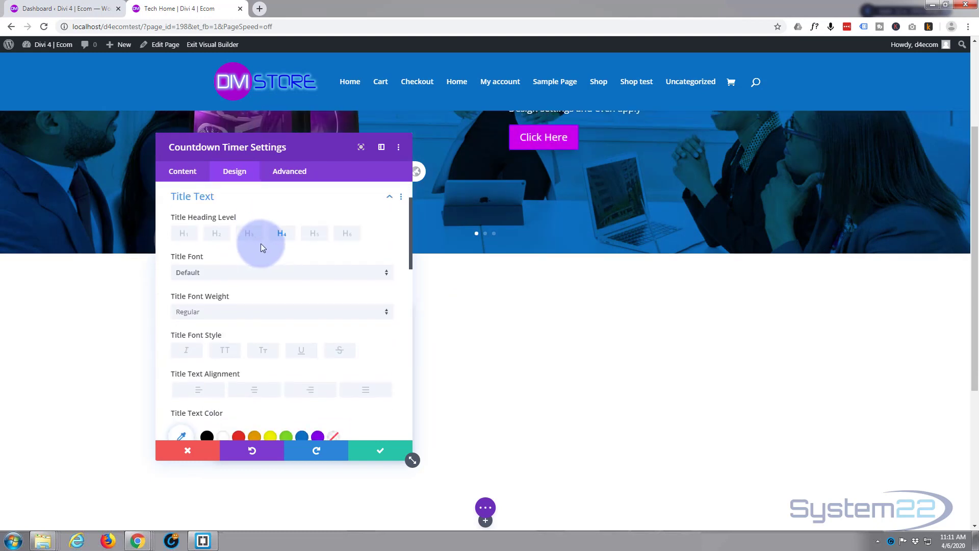
{"action": "scroll", "coordinate": [261, 245], "scroll_direction": "down", "scroll_amount": 3}
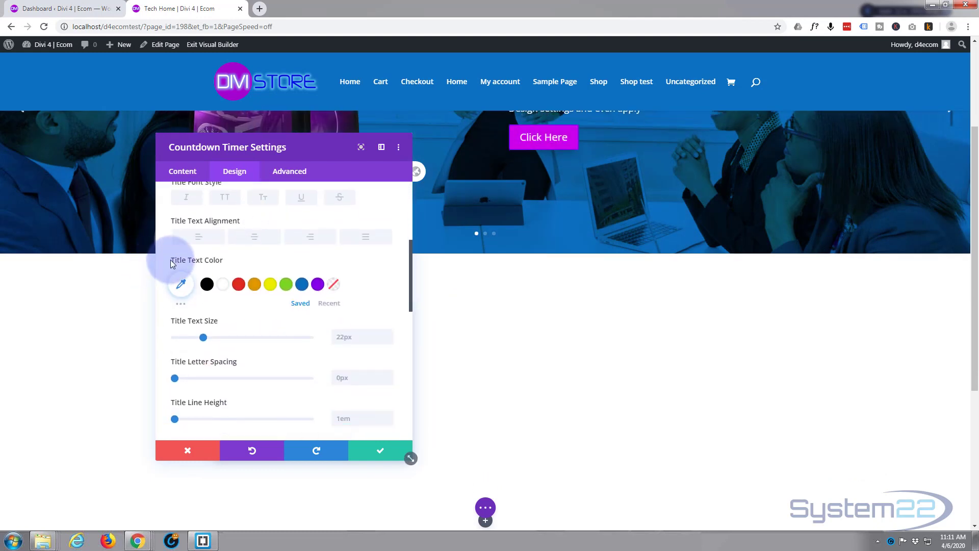
{"action": "left_click", "coordinate": [181, 284]}
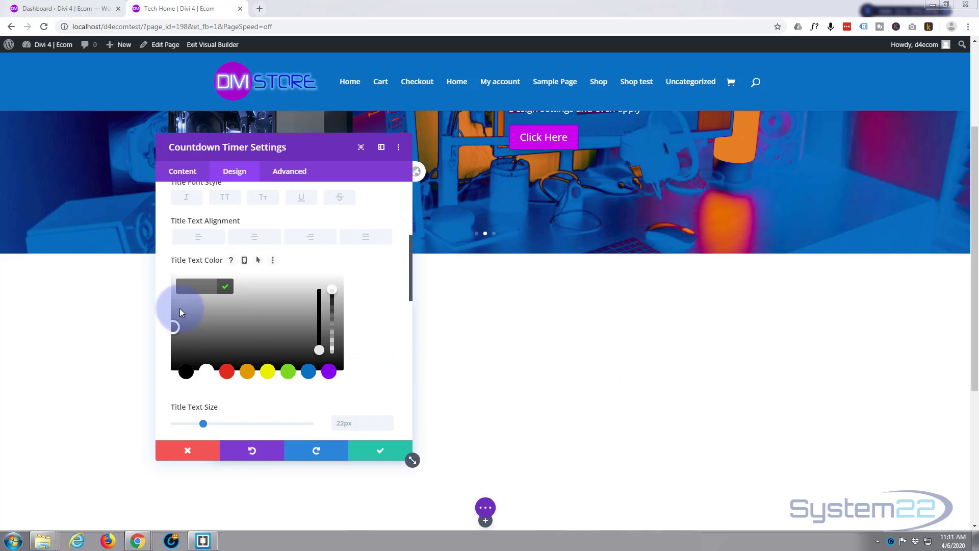
{"action": "type", "text": "#cd00ed"}
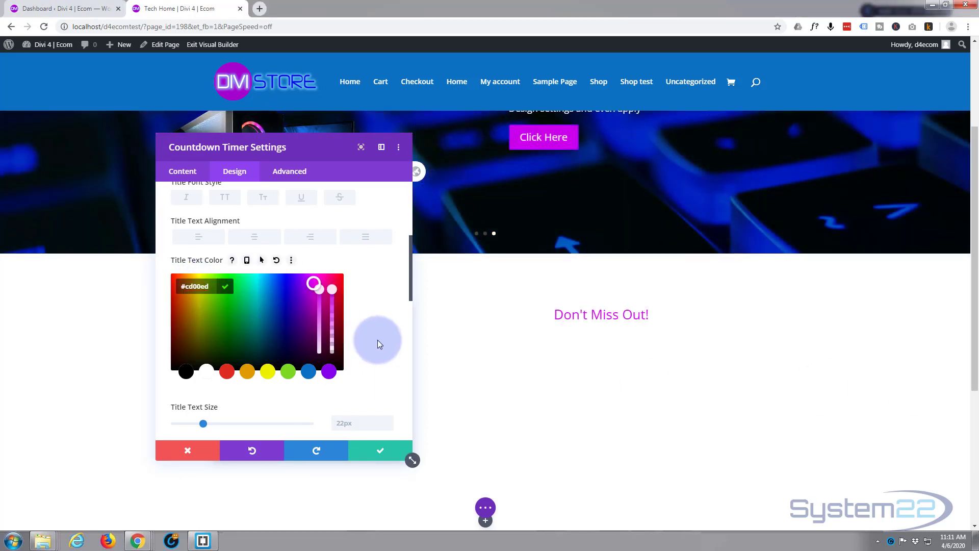
Set the countdown timer's numbers text color to #cd00ed.
{"action": "scroll", "coordinate": [378, 339], "scroll_direction": "down", "scroll_amount": 2}
{"action": "scroll", "coordinate": [378, 341], "scroll_direction": "down", "scroll_amount": 5}
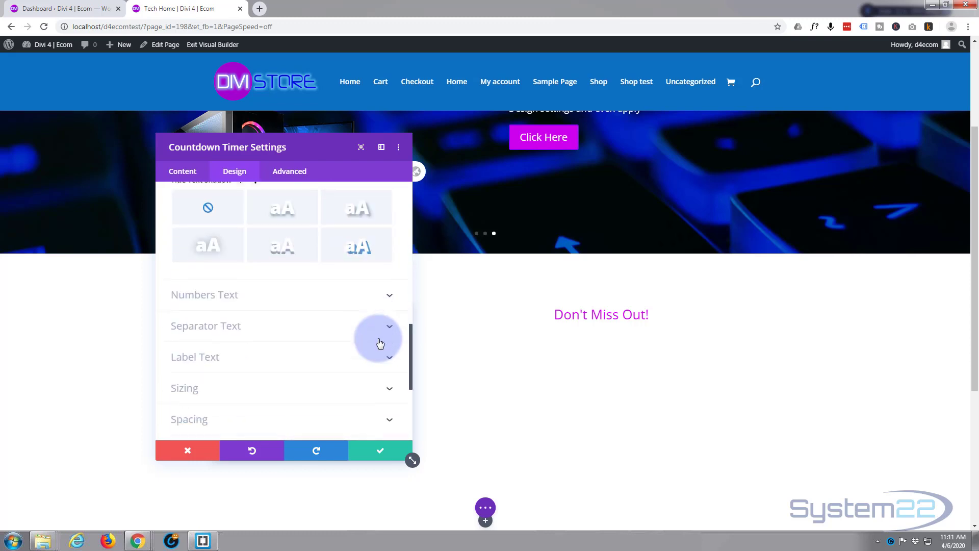
{"action": "left_click", "coordinate": [280, 291]}
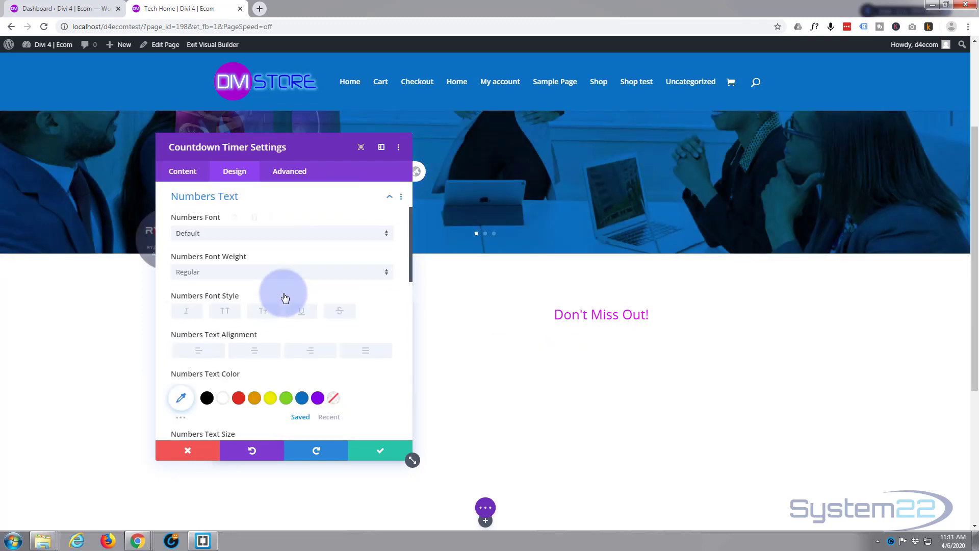
{"action": "scroll", "coordinate": [219, 390], "scroll_direction": "down", "scroll_amount": 2}
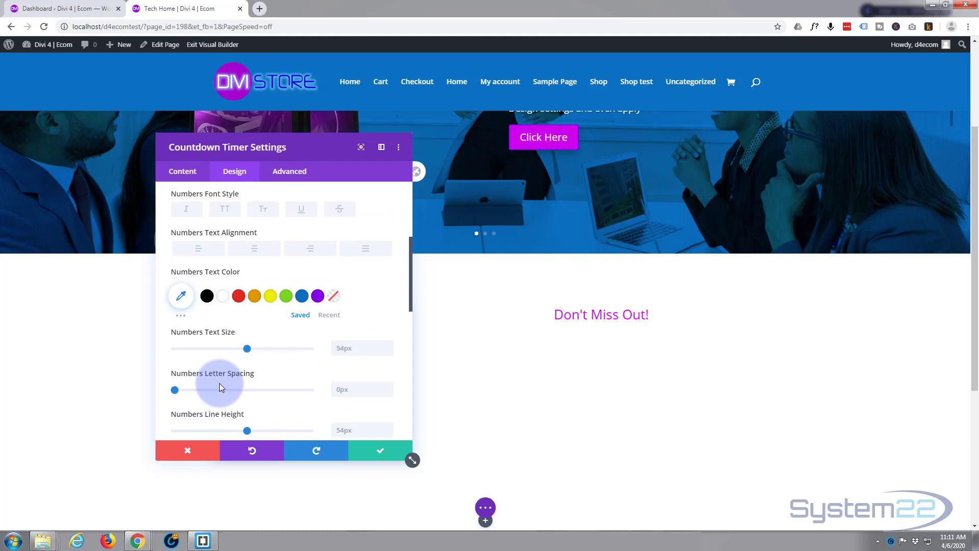
{"action": "left_click", "coordinate": [181, 298]}
{"action": "type", "text": "#cd00ed"}
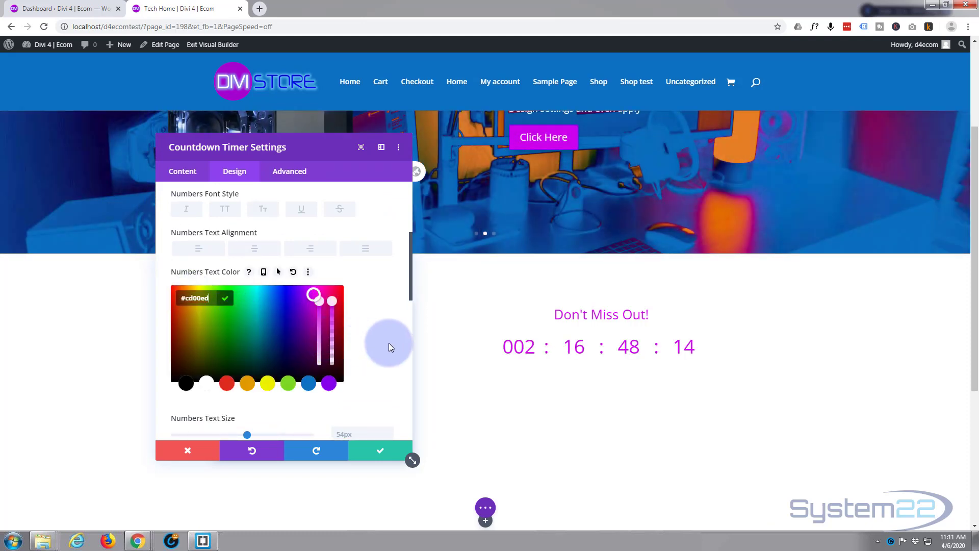
Set the countdown timer's label text color to #cd00ed and move the settings window to uncover more of the Huge Sale box.
{"action": "scroll", "coordinate": [375, 340], "scroll_direction": "down", "scroll_amount": 6}
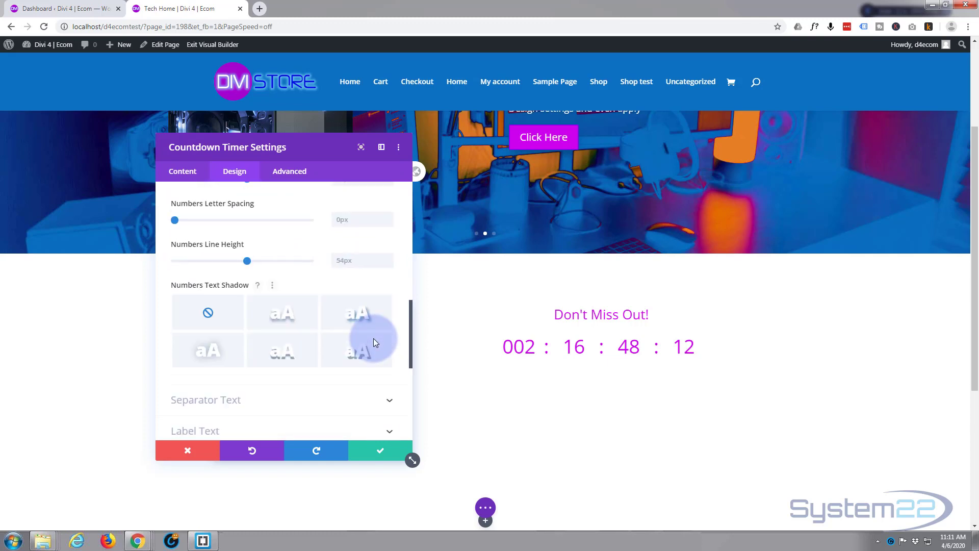
{"action": "scroll", "coordinate": [373, 343], "scroll_direction": "down", "scroll_amount": 1}
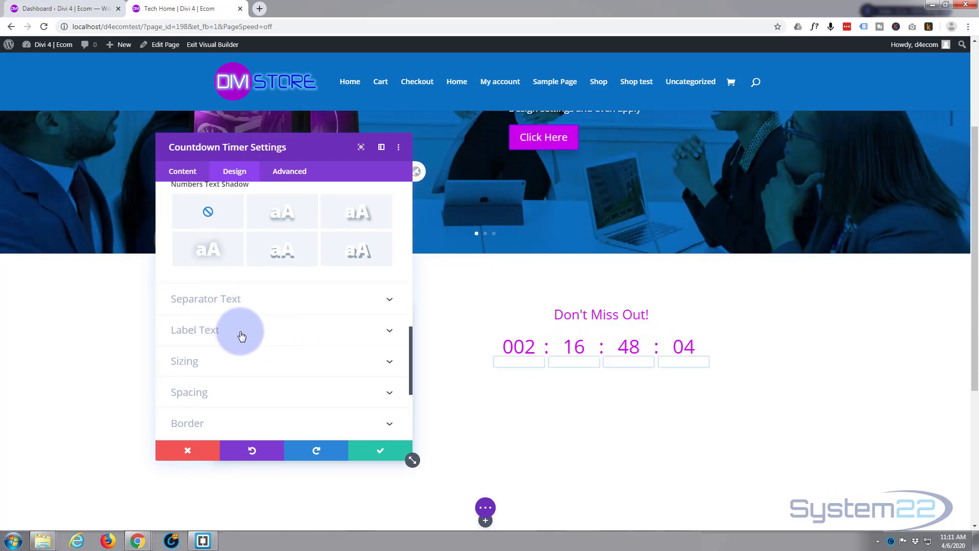
{"action": "left_click", "coordinate": [245, 334]}
{"action": "scroll", "coordinate": [215, 337], "scroll_direction": "down", "scroll_amount": 2}
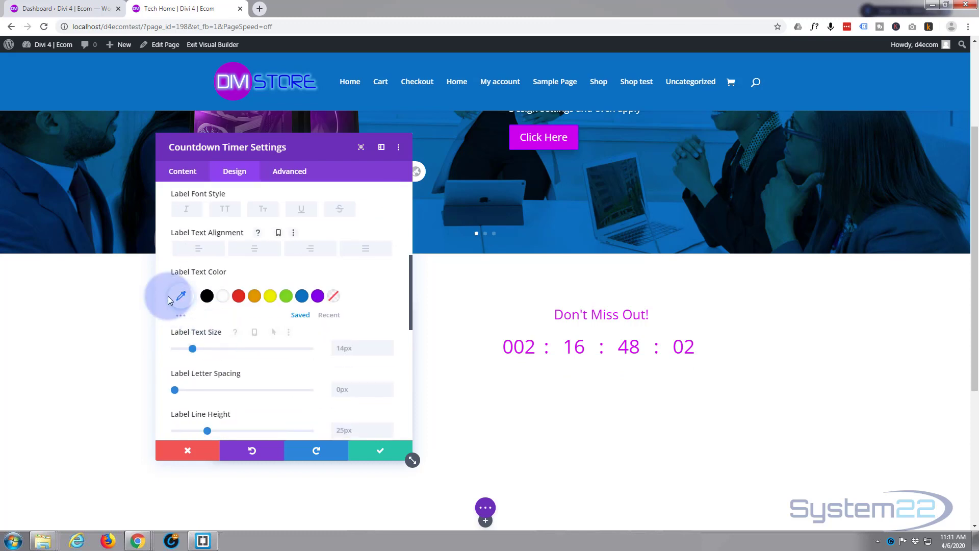
{"action": "left_click", "coordinate": [180, 296]}
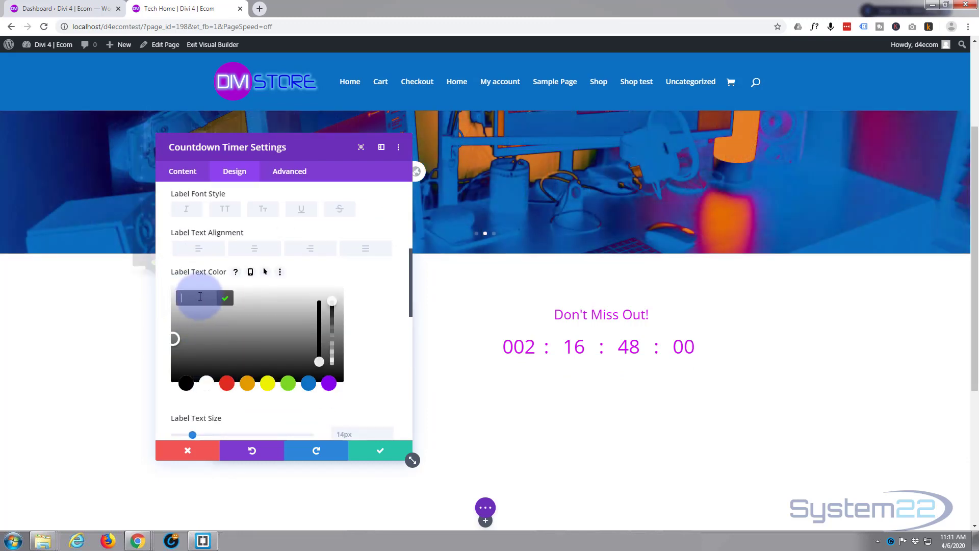
{"action": "type", "text": "#cd00ed"}
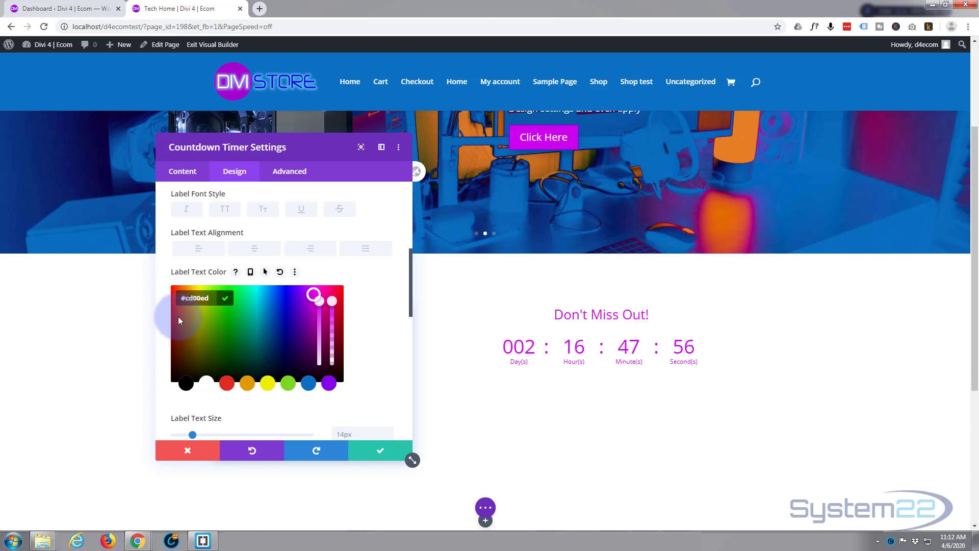
{"action": "left_click_drag", "start_coordinate": [283, 153], "coordinate": [228, 147]}
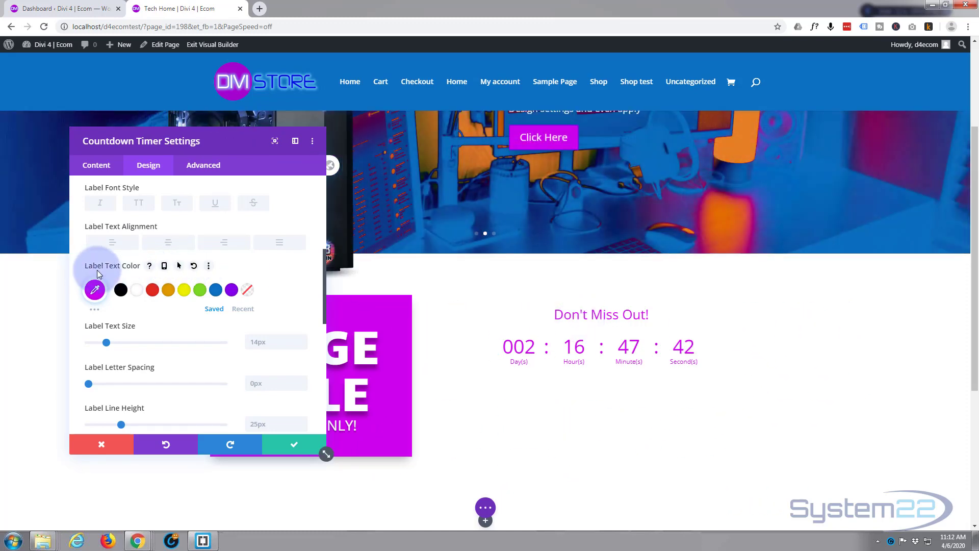
Set the countdown timer's title text size to 42px and its font weight to Semi Bold.
{"action": "scroll", "coordinate": [102, 286], "scroll_direction": "up", "scroll_amount": 4}
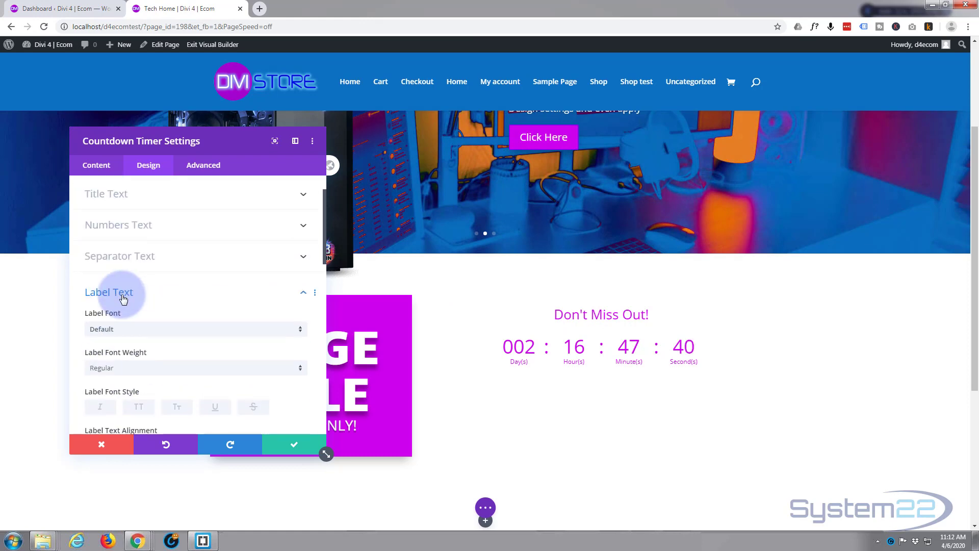
{"action": "scroll", "coordinate": [168, 225], "scroll_direction": "up", "scroll_amount": 2}
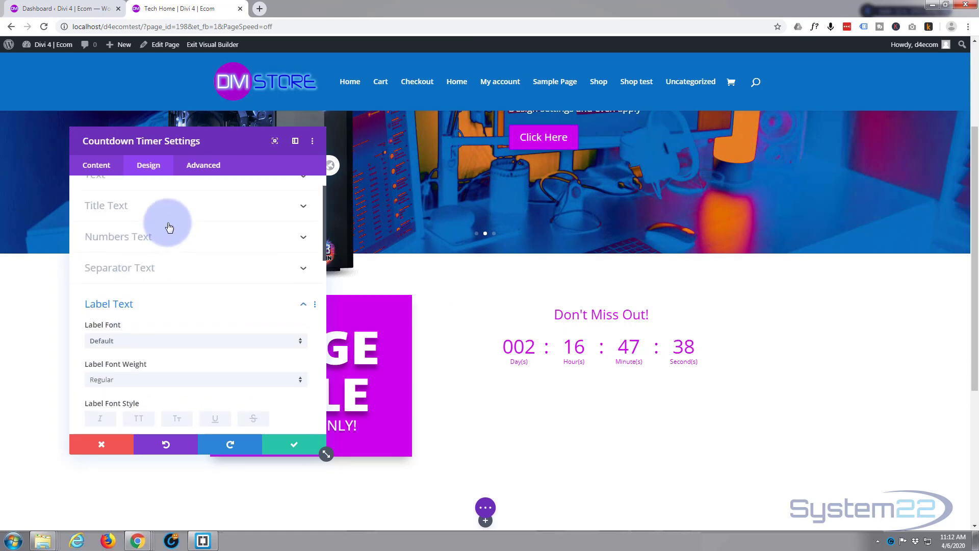
{"action": "left_click", "coordinate": [169, 242]}
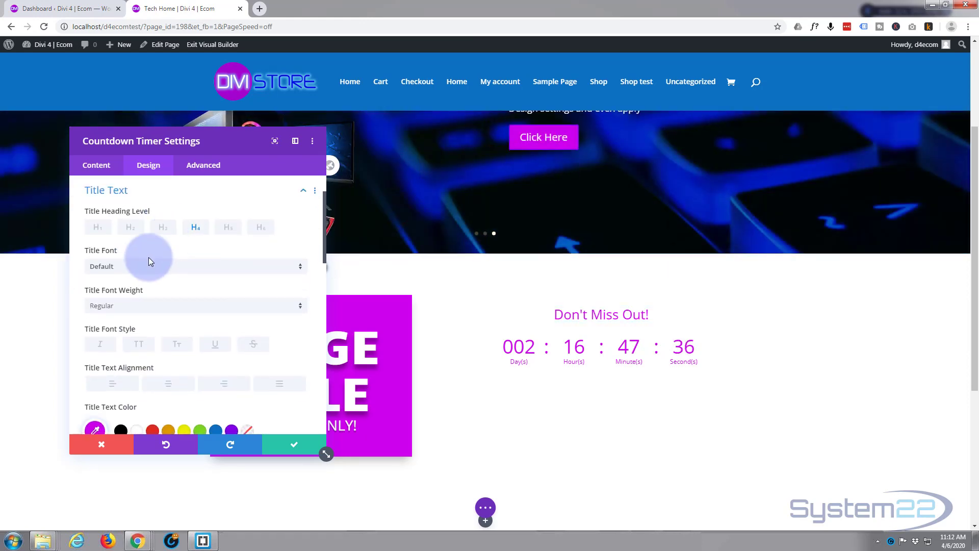
{"action": "scroll", "coordinate": [153, 260], "scroll_direction": "down", "scroll_amount": 3}
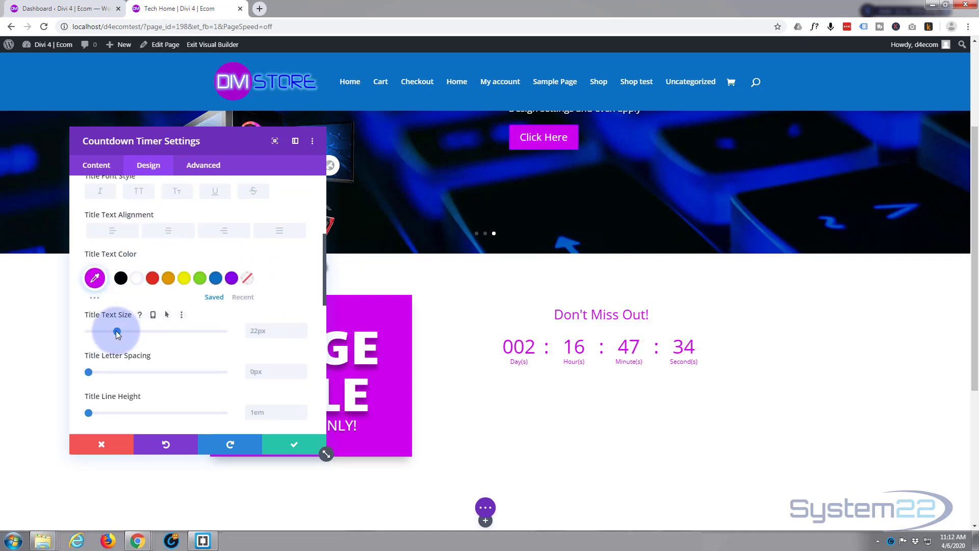
{"action": "left_click_drag", "start_coordinate": [117, 331], "coordinate": [144, 332]}
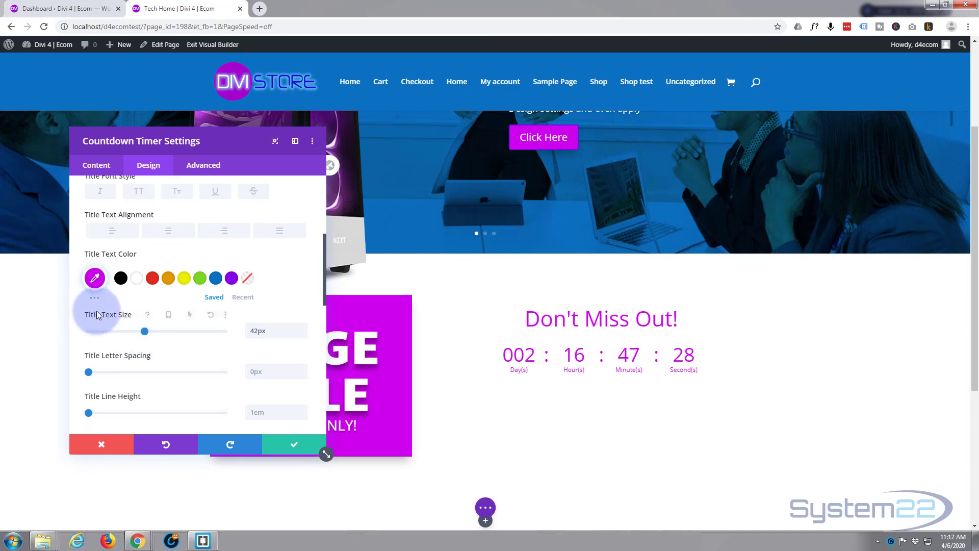
{"action": "scroll", "coordinate": [97, 313], "scroll_direction": "up", "scroll_amount": 2}
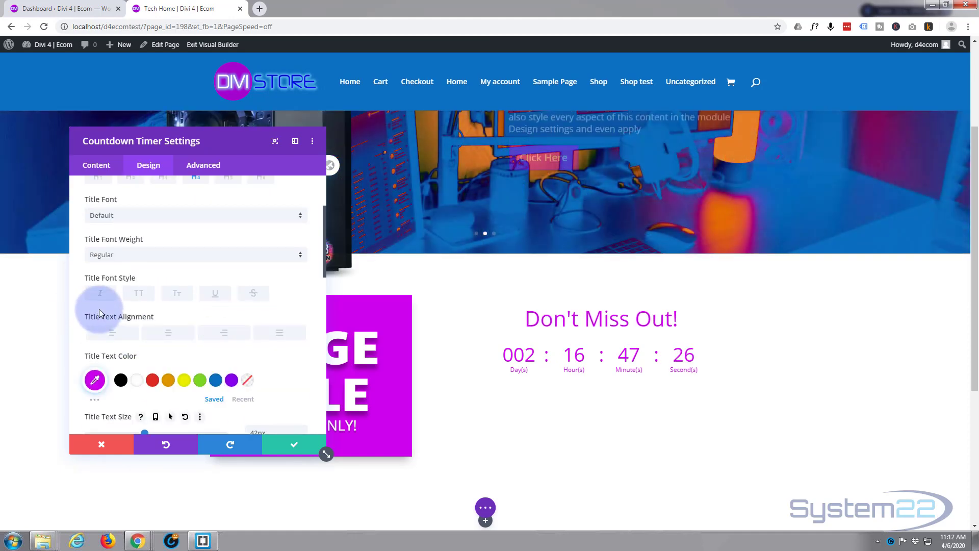
{"action": "left_click", "coordinate": [159, 262]}
{"action": "left_click", "coordinate": [132, 300]}
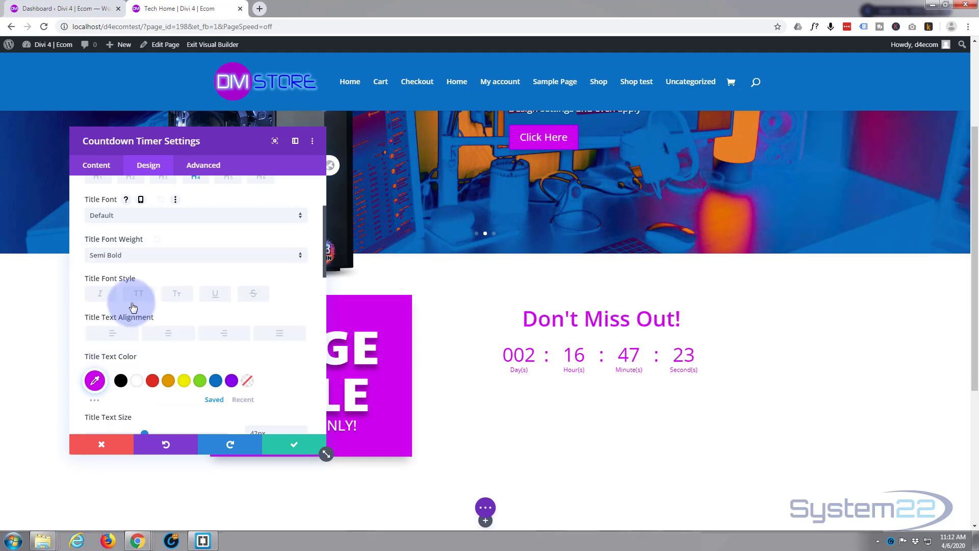
Try the first text shadow preset on the countdown timer's title, and set the shadow back to none.
{"action": "scroll", "coordinate": [134, 300], "scroll_direction": "down", "scroll_amount": 4}
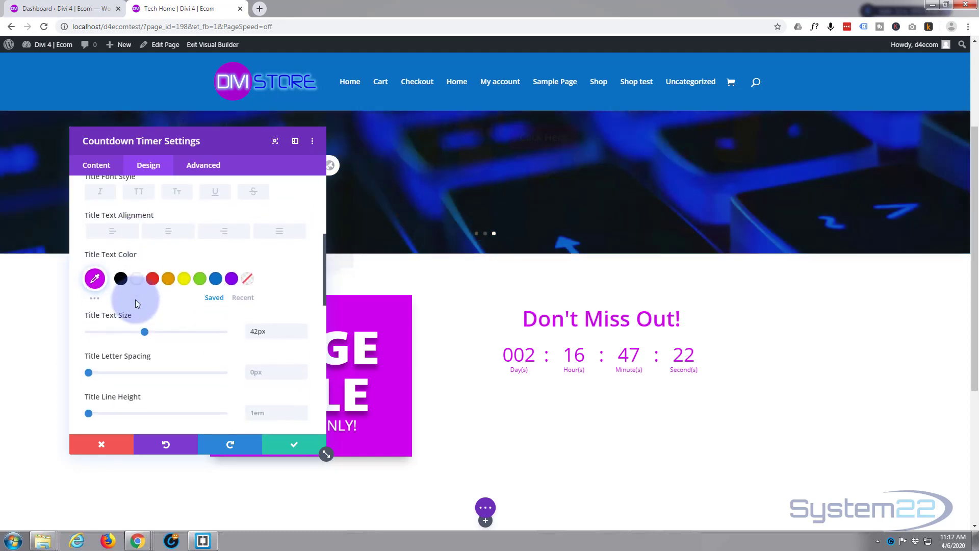
{"action": "scroll", "coordinate": [135, 301], "scroll_direction": "down", "scroll_amount": 1}
{"action": "left_click", "coordinate": [189, 314]}
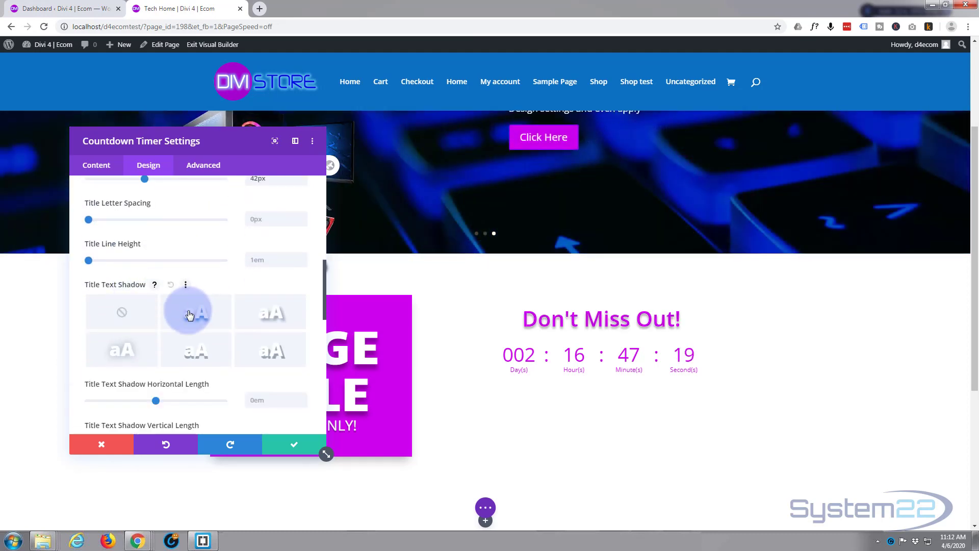
{"action": "left_click", "coordinate": [123, 313]}
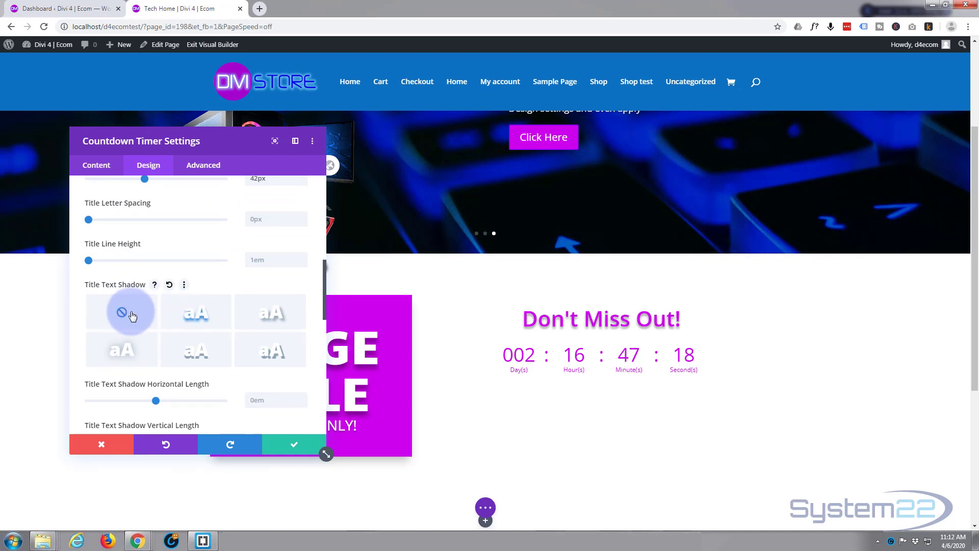
Set the countdown timer's numbers to Semi Bold weight and a text size of 70px.
{"action": "scroll", "coordinate": [153, 298], "scroll_direction": "down", "scroll_amount": 3}
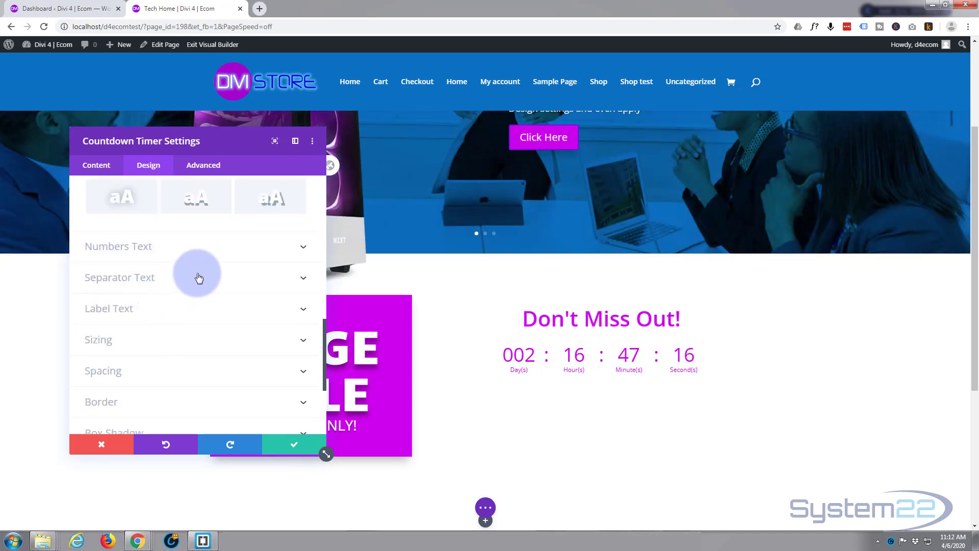
{"action": "left_click", "coordinate": [190, 253]}
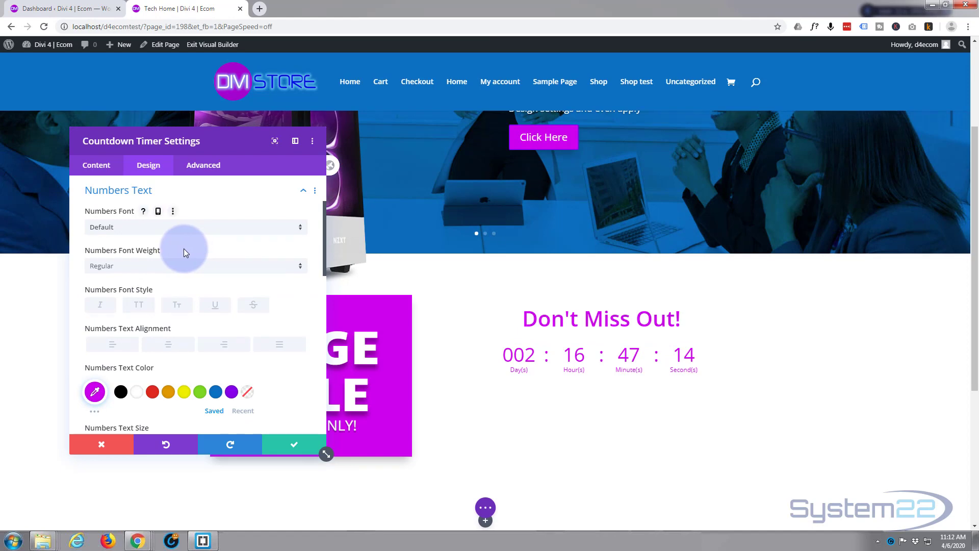
{"action": "left_click", "coordinate": [161, 265]}
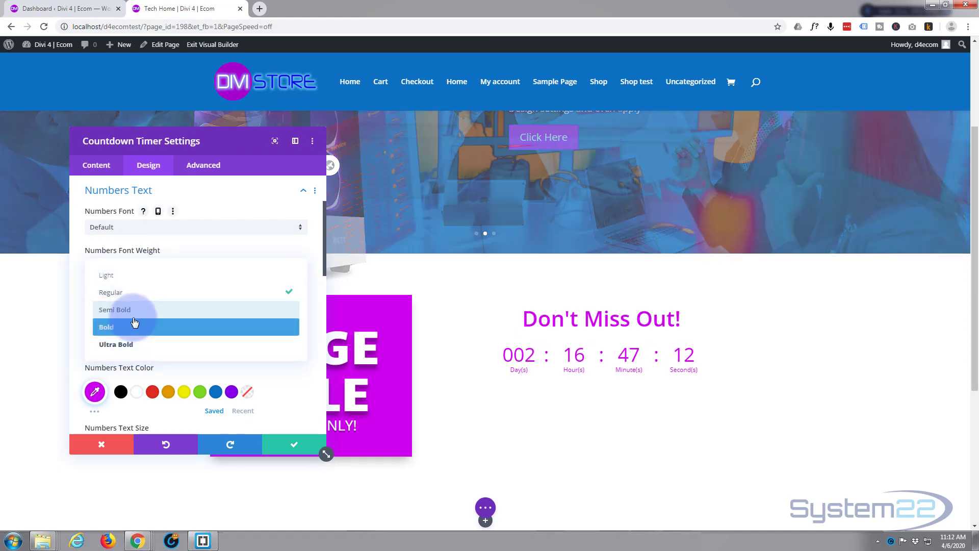
{"action": "left_click", "coordinate": [137, 310]}
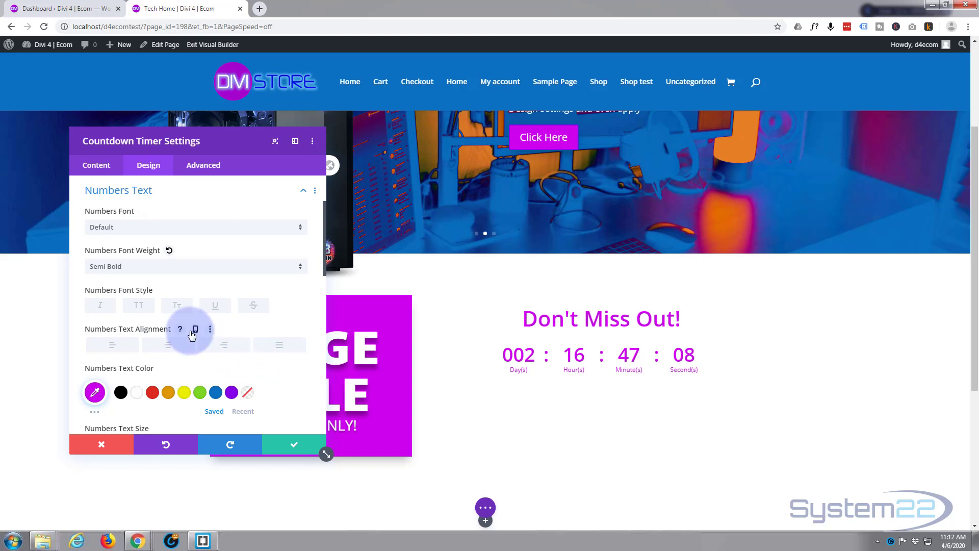
{"action": "scroll", "coordinate": [192, 334], "scroll_direction": "down", "scroll_amount": 3}
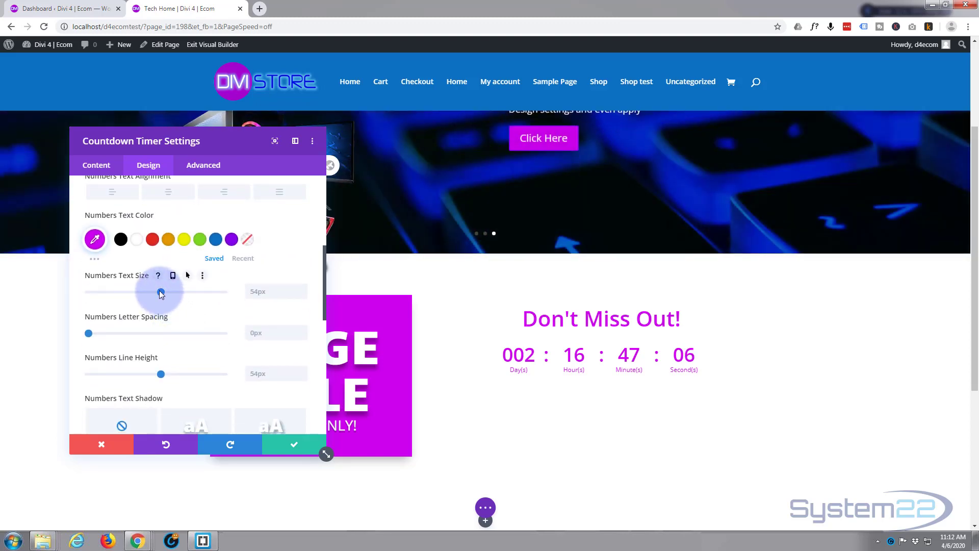
{"action": "left_click_drag", "start_coordinate": [159, 291], "coordinate": [185, 295]}
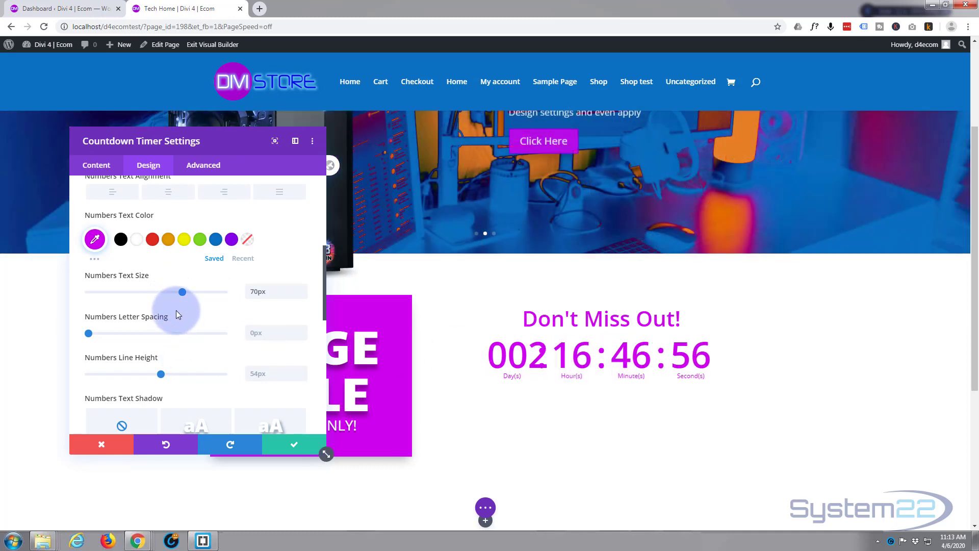
Set the countdown timer's separator text size to 38px.
{"action": "scroll", "coordinate": [177, 312], "scroll_direction": "down", "scroll_amount": 3}
{"action": "scroll", "coordinate": [178, 312], "scroll_direction": "down", "scroll_amount": 2}
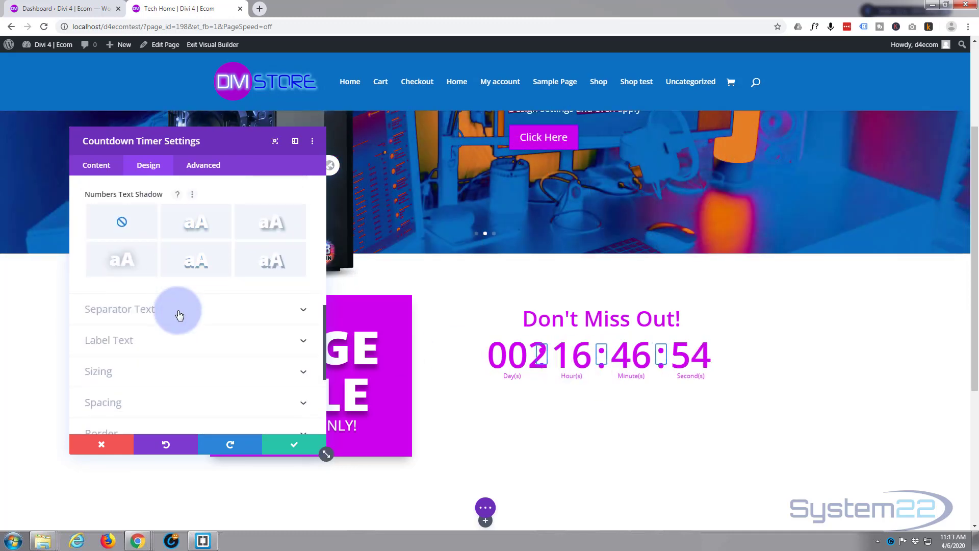
{"action": "left_click", "coordinate": [186, 265]}
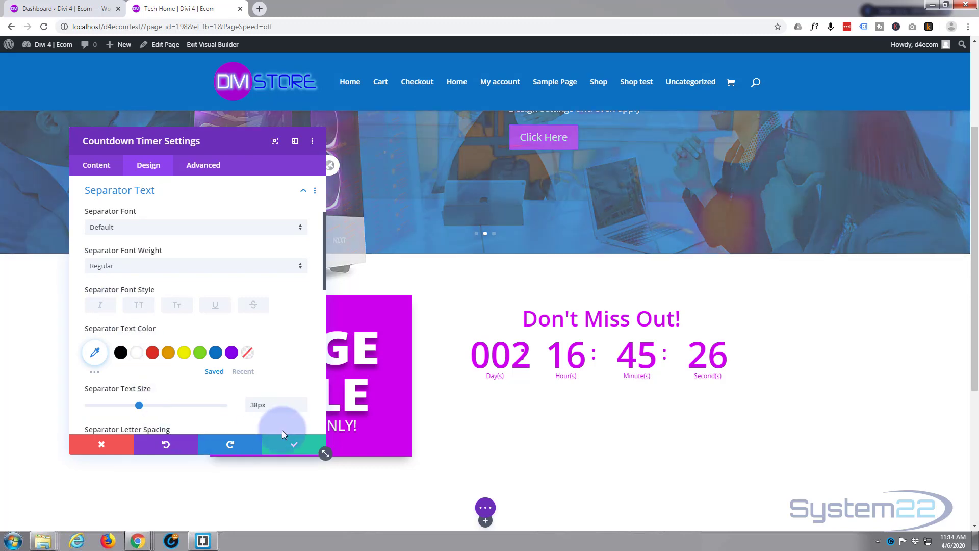
Save the countdown timer's settings, and set the width and max width of the row holding the sale box and timer to 100%.
{"action": "left_click", "coordinate": [293, 444]}
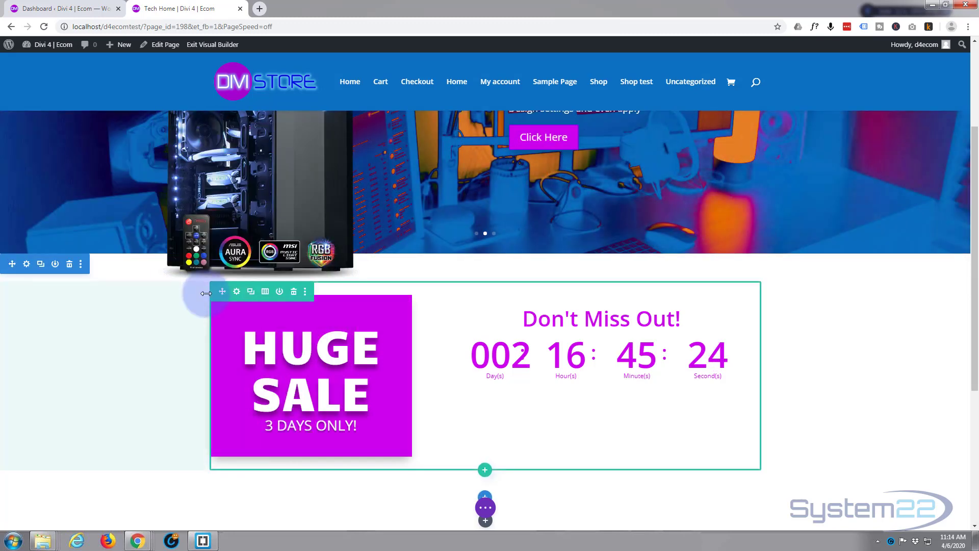
{"action": "left_click", "coordinate": [237, 292]}
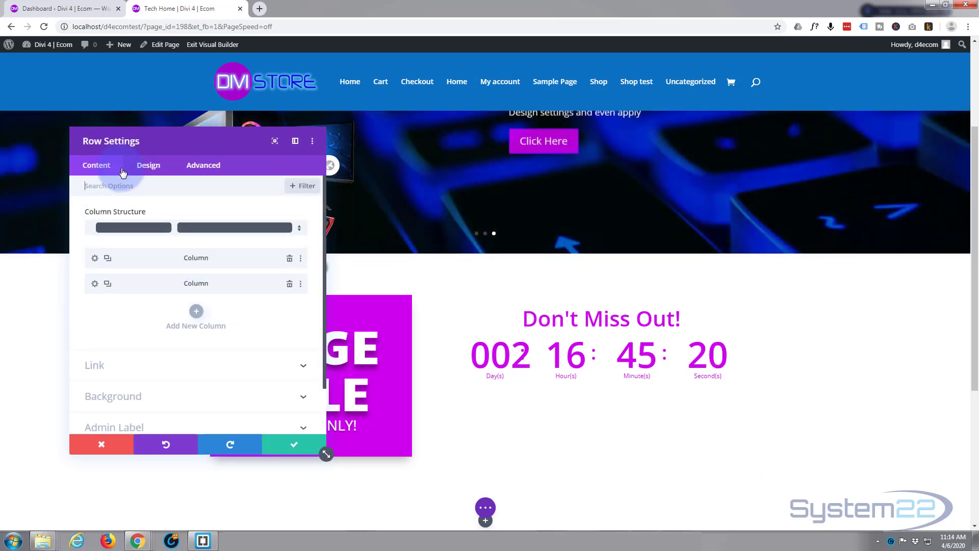
{"action": "left_click", "coordinate": [149, 164]}
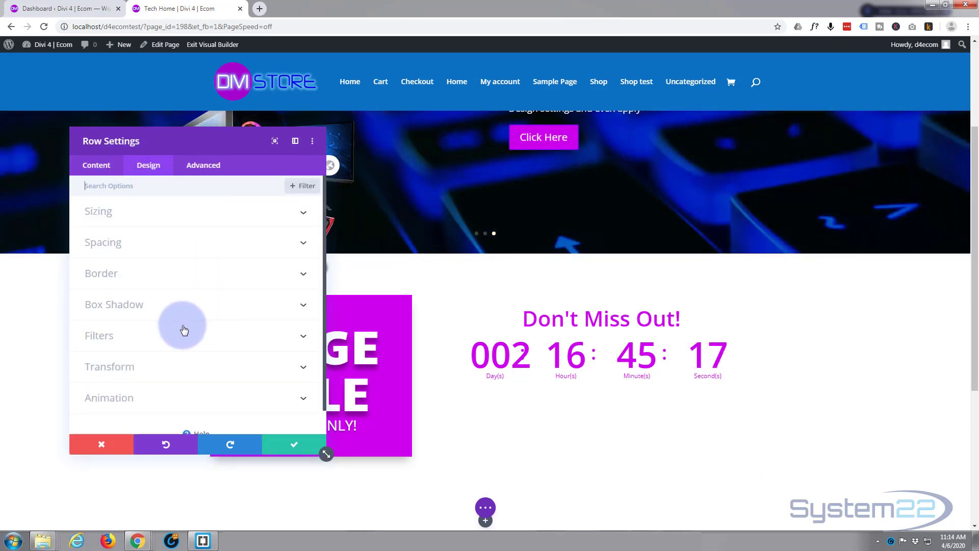
{"action": "left_click", "coordinate": [198, 210]}
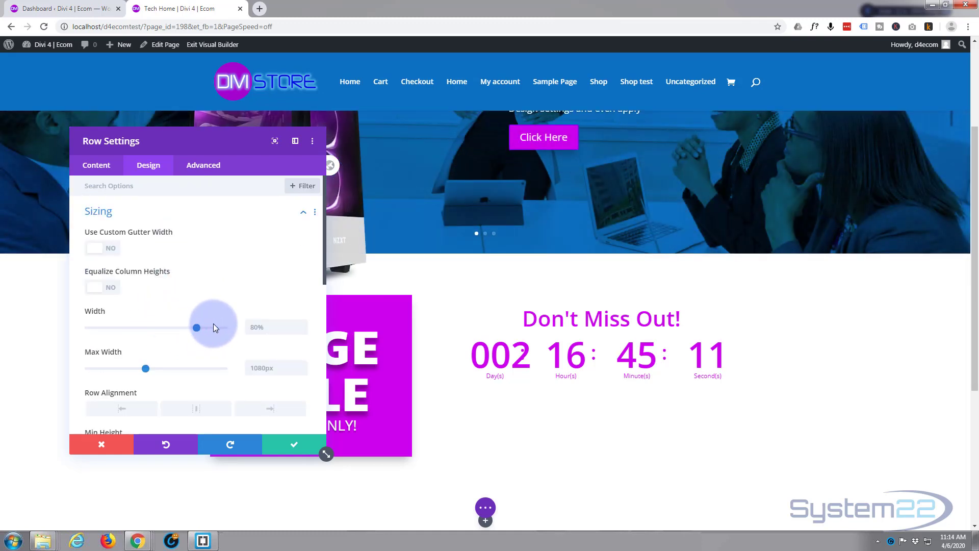
{"action": "left_click_drag", "start_coordinate": [195, 327], "coordinate": [273, 329]}
{"action": "double_click", "coordinate": [270, 328]}
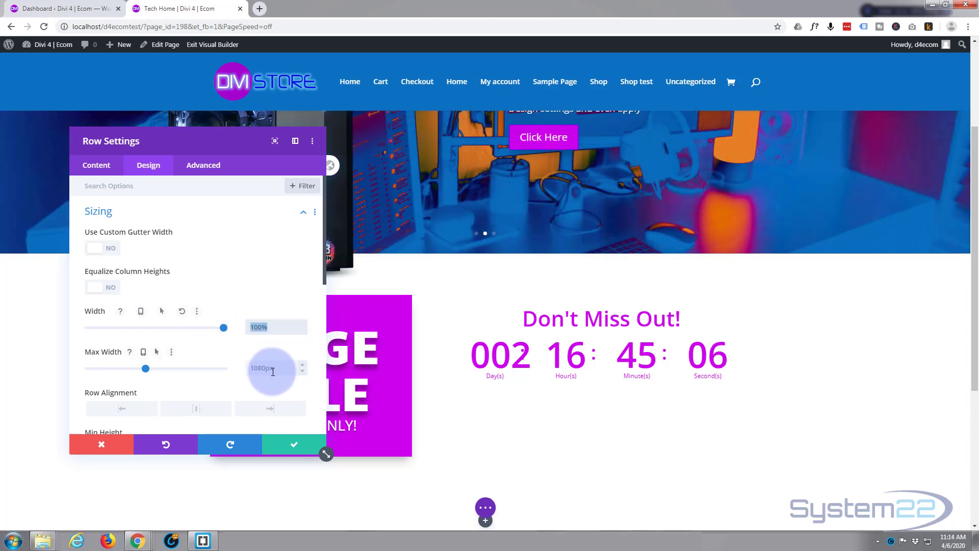
{"action": "left_click", "coordinate": [274, 370]}
{"action": "type", "text": "100%"}
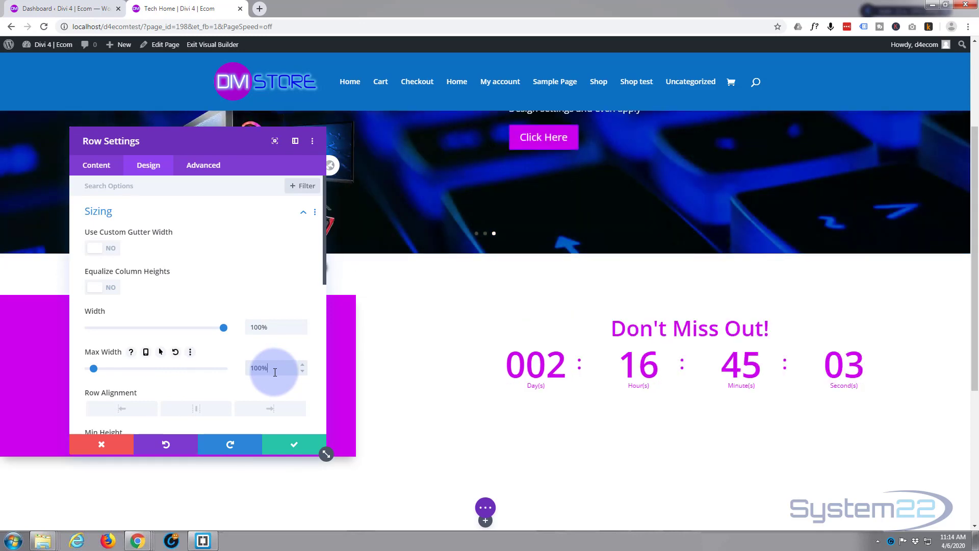
{"action": "left_click_drag", "start_coordinate": [217, 145], "coordinate": [542, 112]}
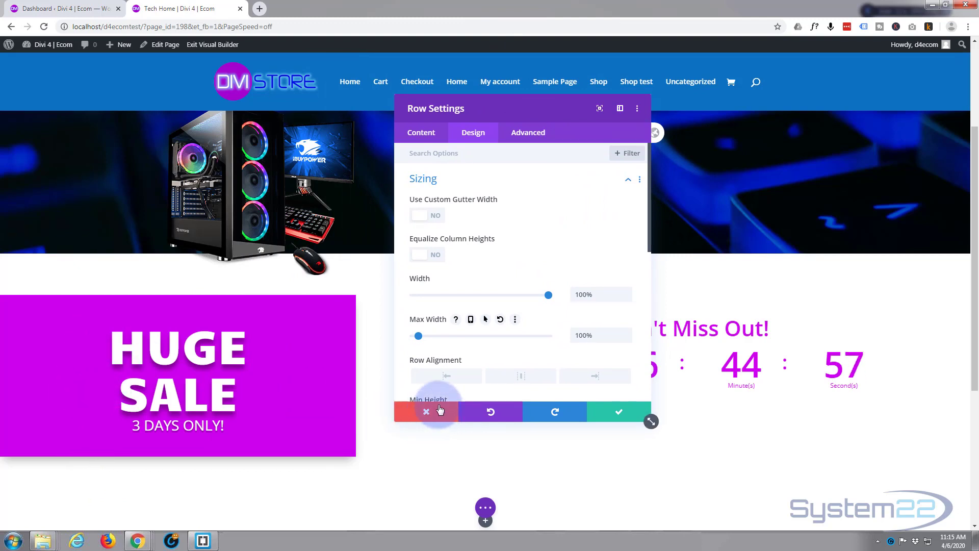
{"action": "mouse_move", "coordinate": [508, 111]}
{"action": "left_mouse_down"}
{"action": "mouse_move", "coordinate": [192, 114]}
{"action": "mouse_move", "coordinate": [328, 118]}
{"action": "mouse_move", "coordinate": [338, 107]}
{"action": "mouse_move", "coordinate": [265, 87]}
{"action": "mouse_move", "coordinate": [490, 96]}
{"action": "mouse_move", "coordinate": [521, 107]}
{"action": "left_mouse_up"}
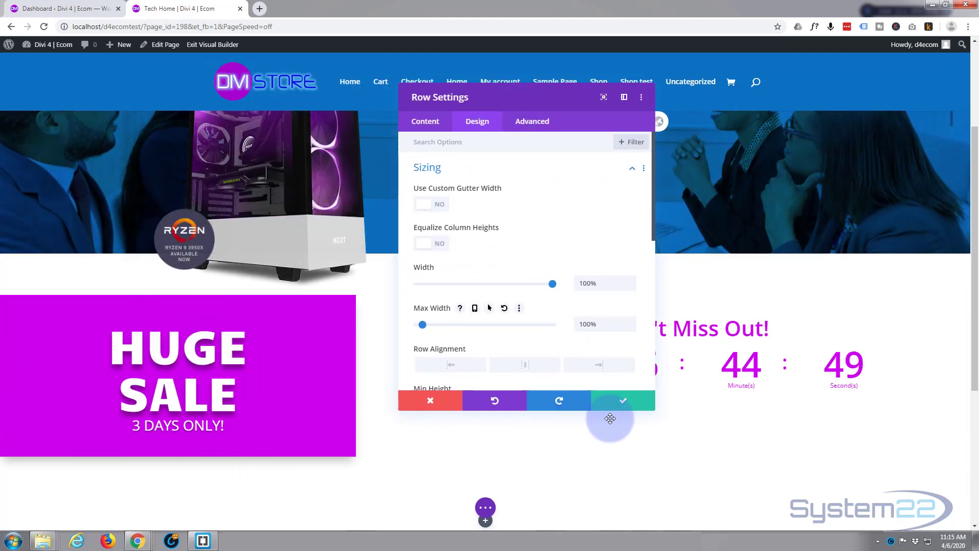
{"action": "left_click", "coordinate": [622, 403]}
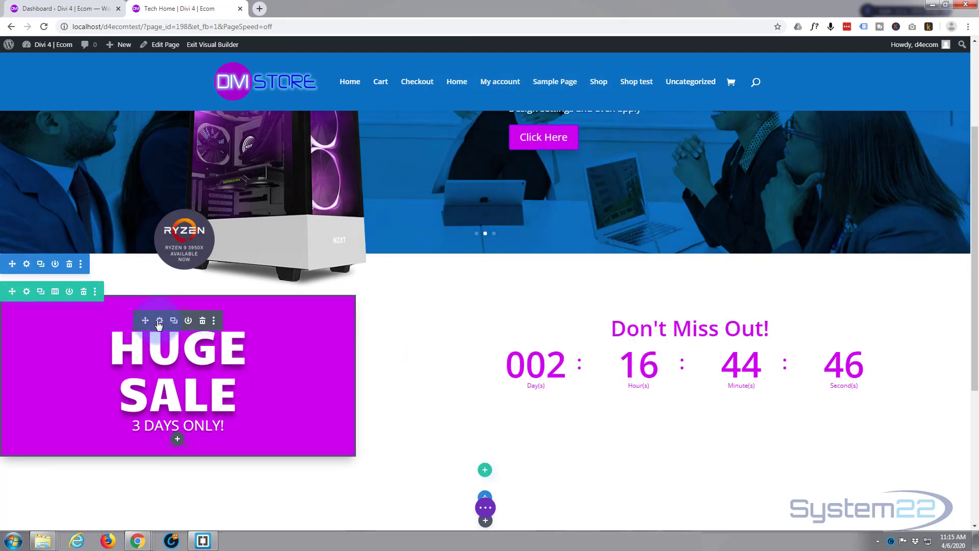
Set the Huge Sale text module's width to 55% and its module alignment to center.
{"action": "left_click", "coordinate": [158, 322]}
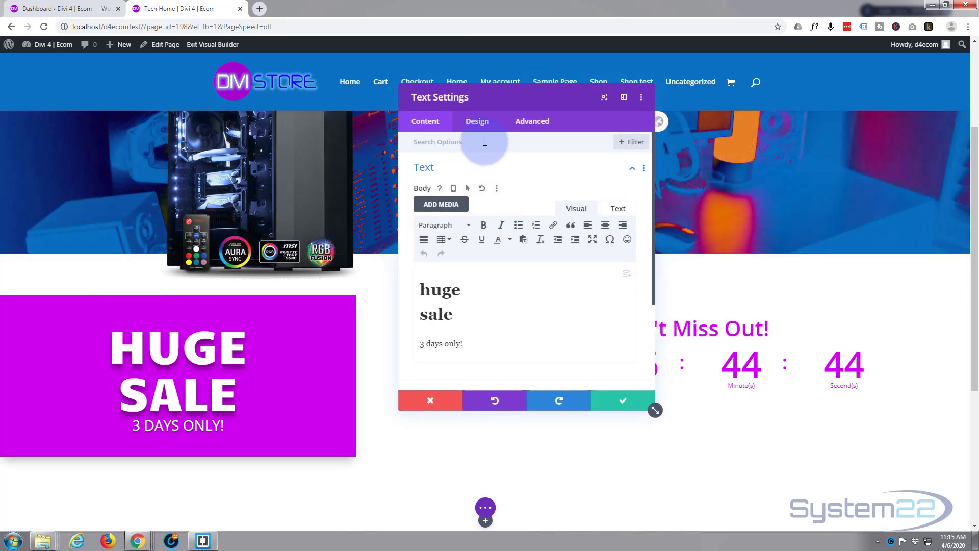
{"action": "left_click", "coordinate": [477, 123]}
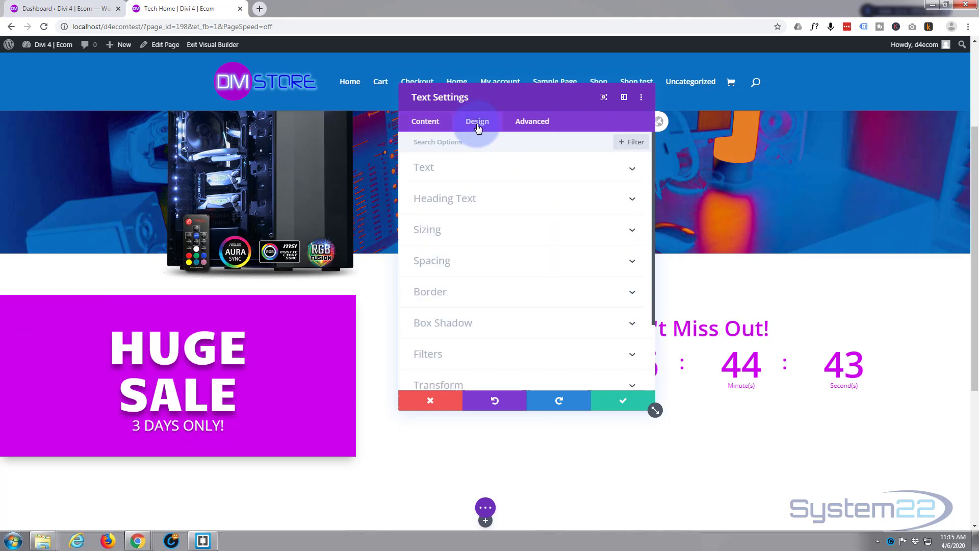
{"action": "left_click", "coordinate": [499, 232]}
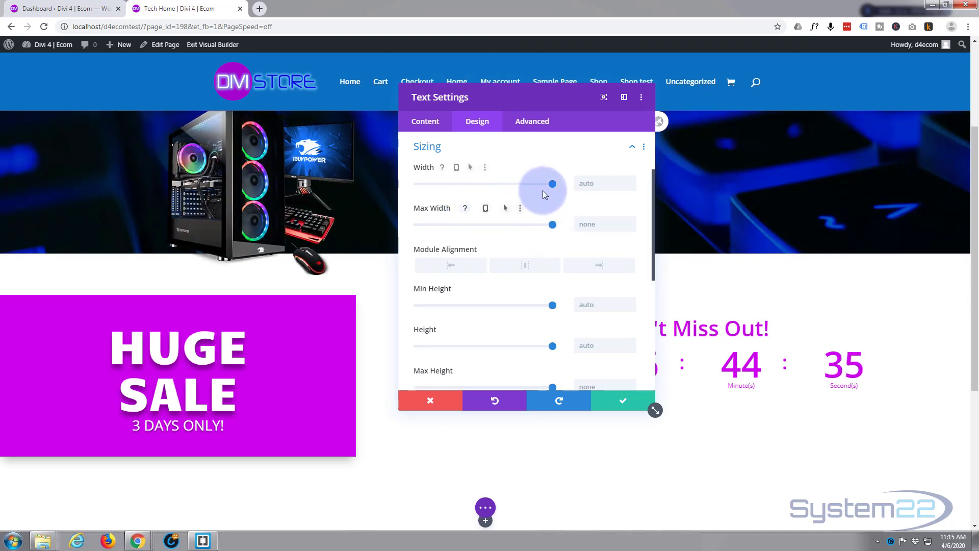
{"action": "left_click_drag", "start_coordinate": [536, 184], "coordinate": [492, 186]}
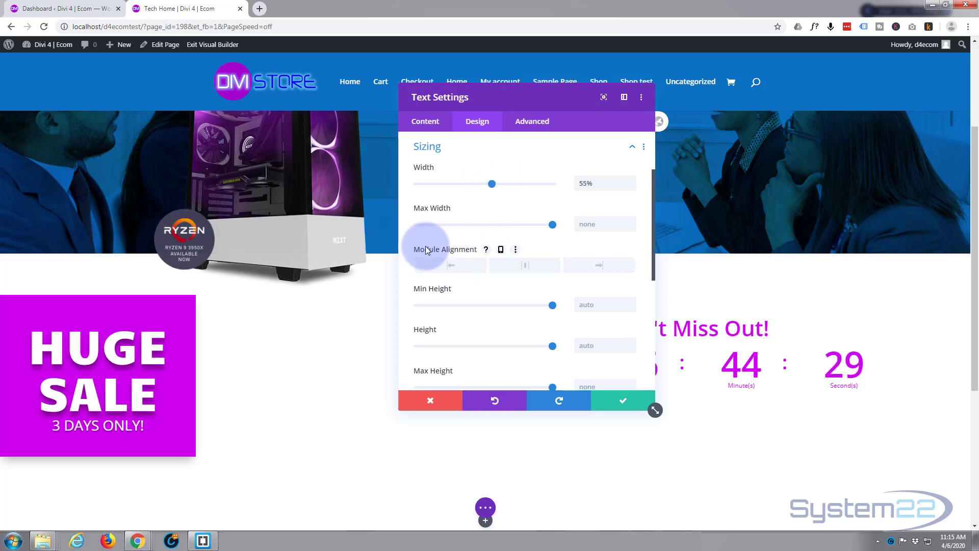
{"action": "left_click", "coordinate": [530, 266]}
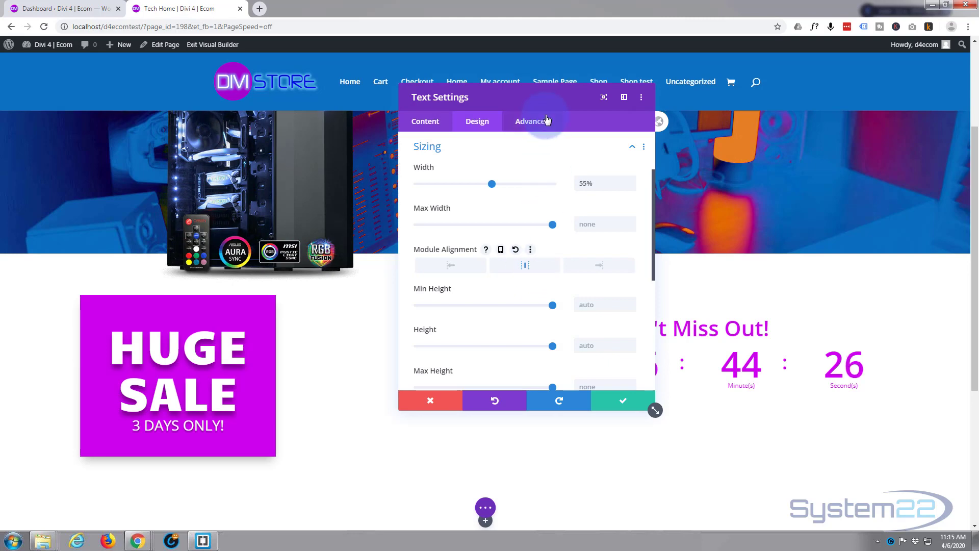
Change the Huge Sale text module's alignment to right and save its settings.
{"action": "left_click_drag", "start_coordinate": [544, 106], "coordinate": [316, 306]}
{"action": "left_click_drag", "start_coordinate": [275, 297], "coordinate": [772, 144]}
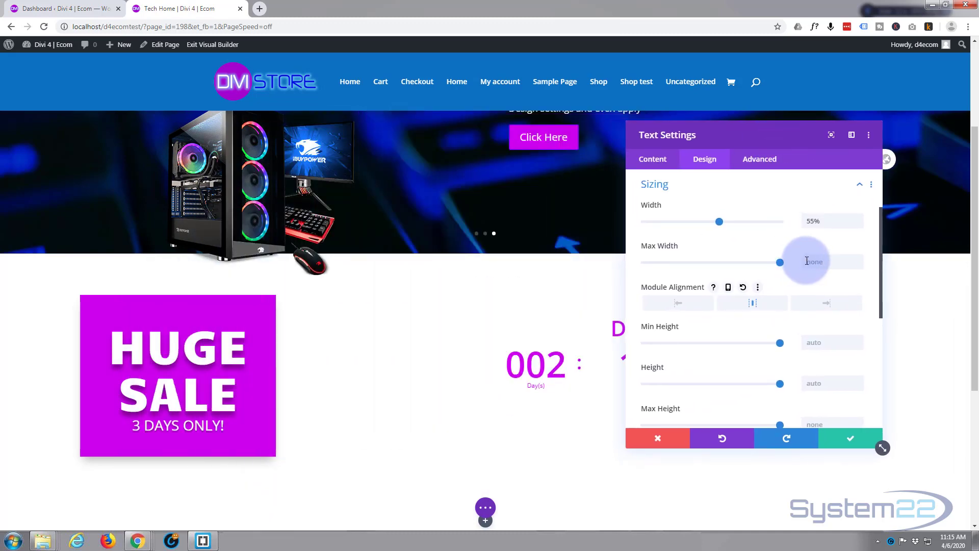
{"action": "left_click", "coordinate": [838, 308]}
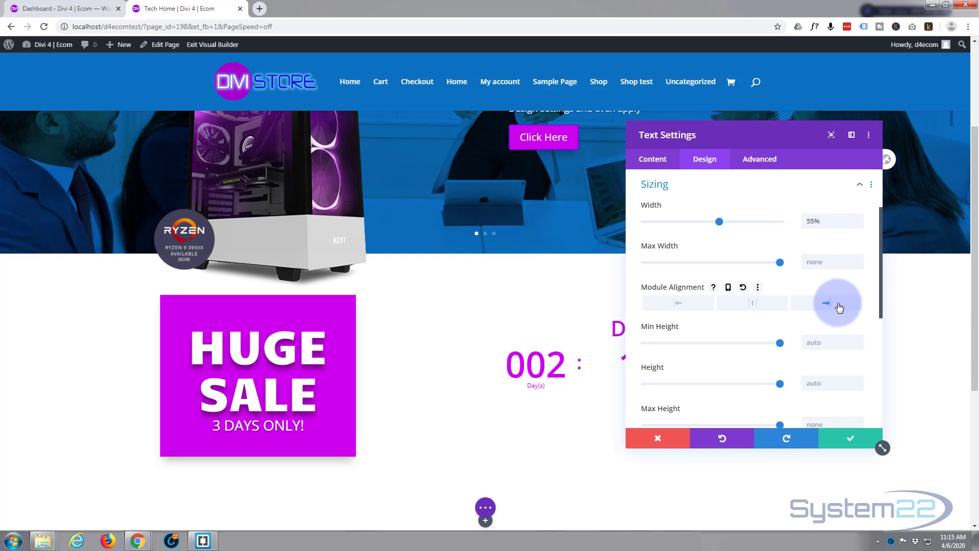
{"action": "left_click_drag", "start_coordinate": [760, 135], "coordinate": [235, 155]}
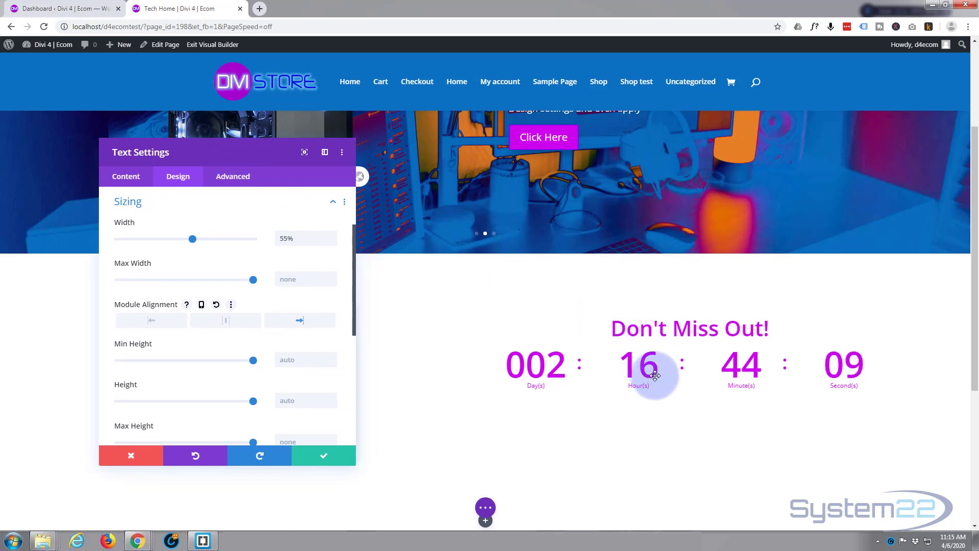
{"action": "left_click_drag", "start_coordinate": [244, 160], "coordinate": [235, 189]}
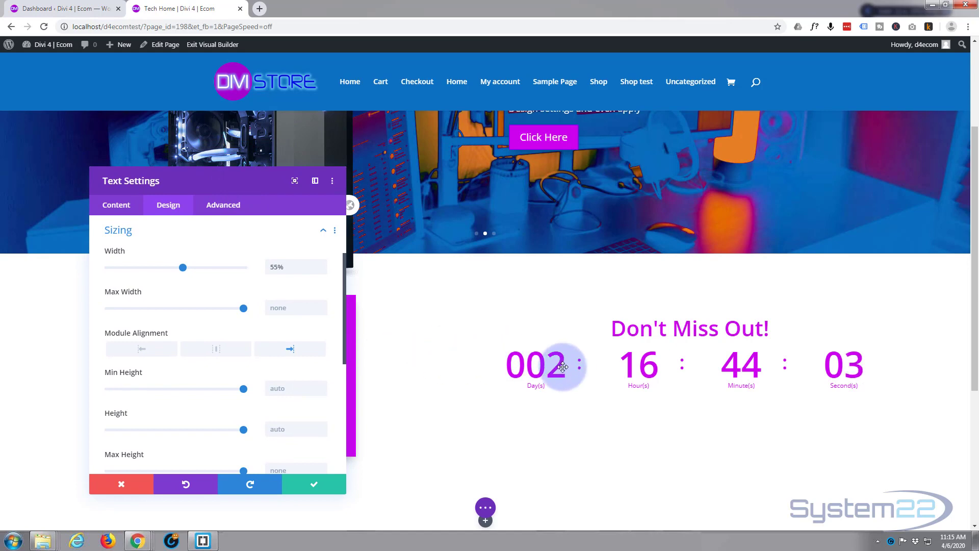
{"action": "left_click", "coordinate": [311, 487]}
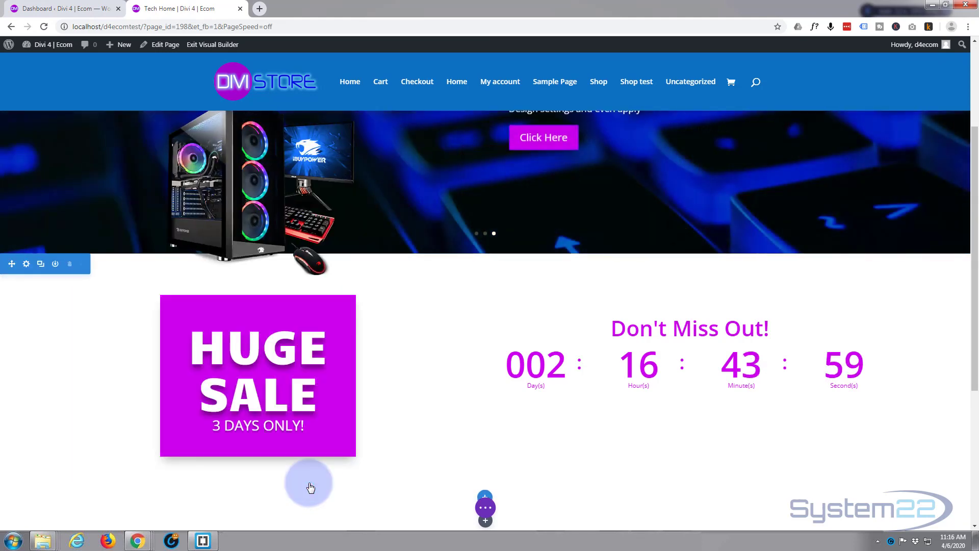
Give the countdown timer a left margin of -200px in its spacing settings.
{"action": "mouse_move", "coordinate": [670, 365]}
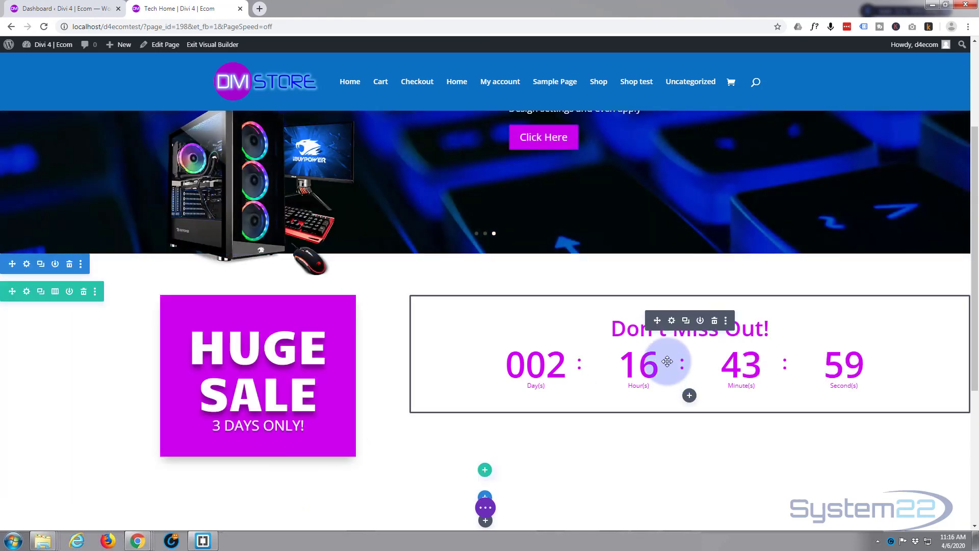
{"action": "left_click", "coordinate": [672, 320]}
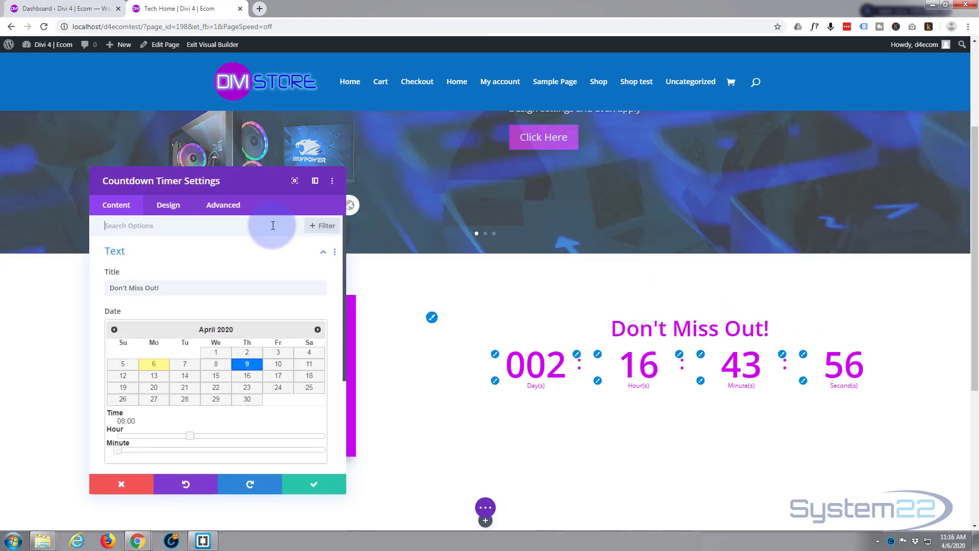
{"action": "left_click", "coordinate": [168, 206]}
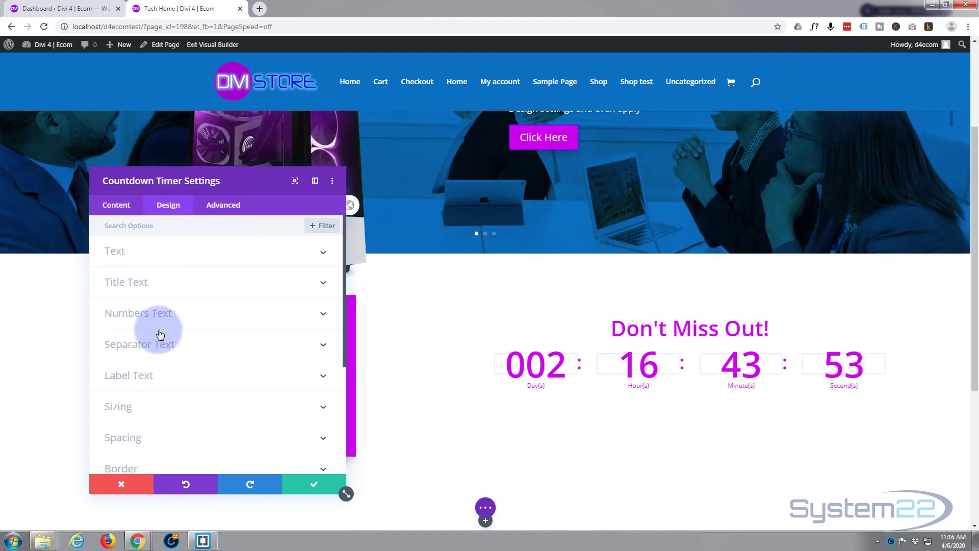
{"action": "scroll", "coordinate": [153, 349], "scroll_direction": "down", "scroll_amount": 2}
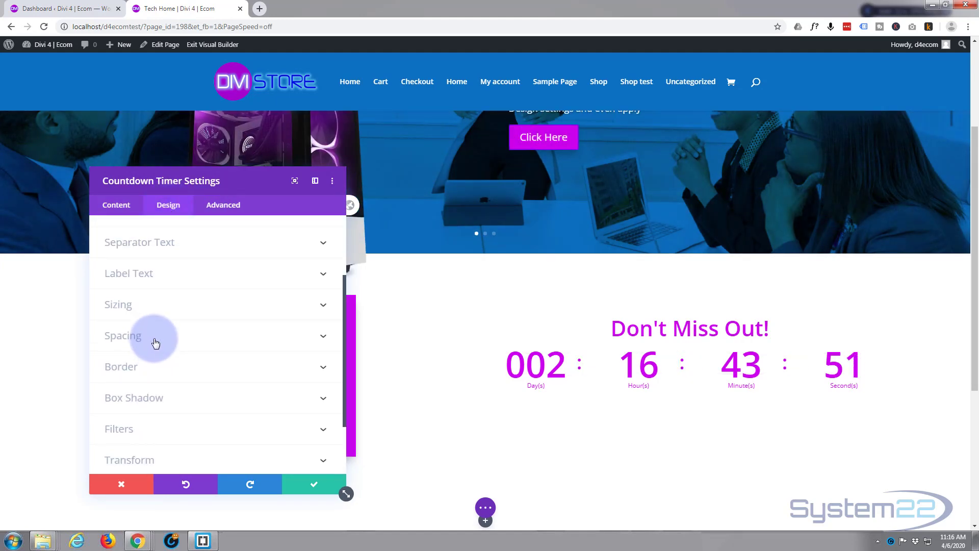
{"action": "left_click", "coordinate": [159, 341]}
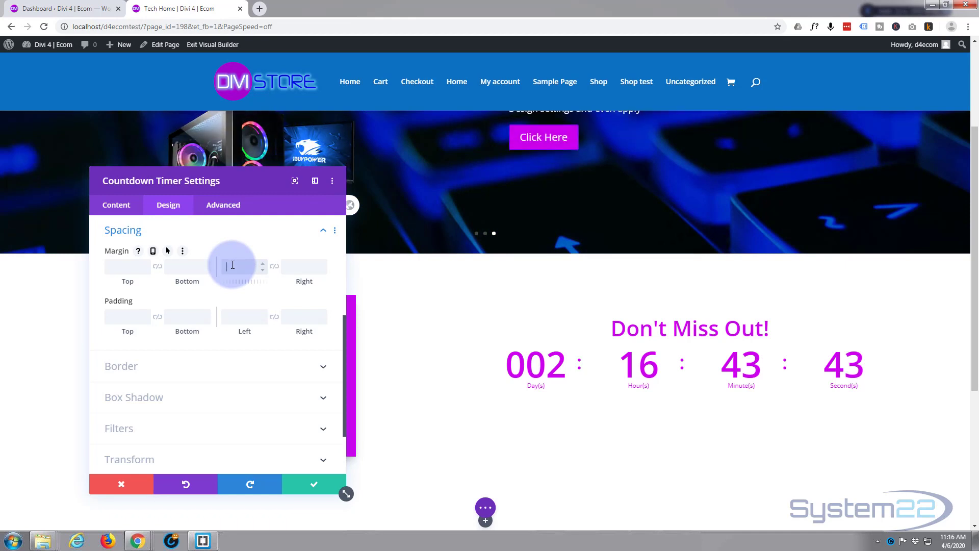
{"action": "left_click", "coordinate": [232, 265]}
{"action": "type", "text": "-200px"}
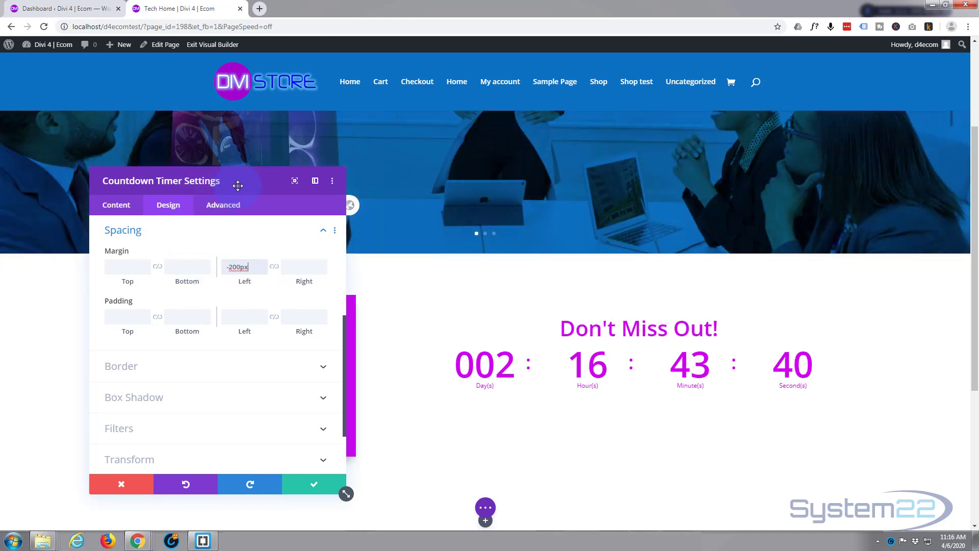
Change the countdown timer's left margin to -300px and check its placement beside the Huge Sale box.
{"action": "mouse_move", "coordinate": [233, 179]}
{"action": "left_mouse_down"}
{"action": "mouse_move", "coordinate": [84, 181]}
{"action": "mouse_move", "coordinate": [230, 186]}
{"action": "left_mouse_up"}
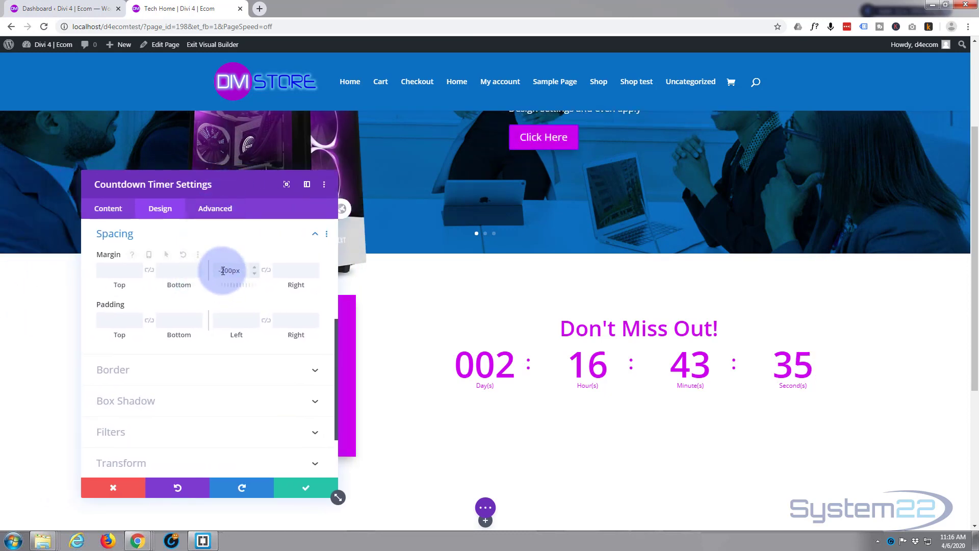
{"action": "left_click_drag", "start_coordinate": [221, 270], "coordinate": [226, 269]}
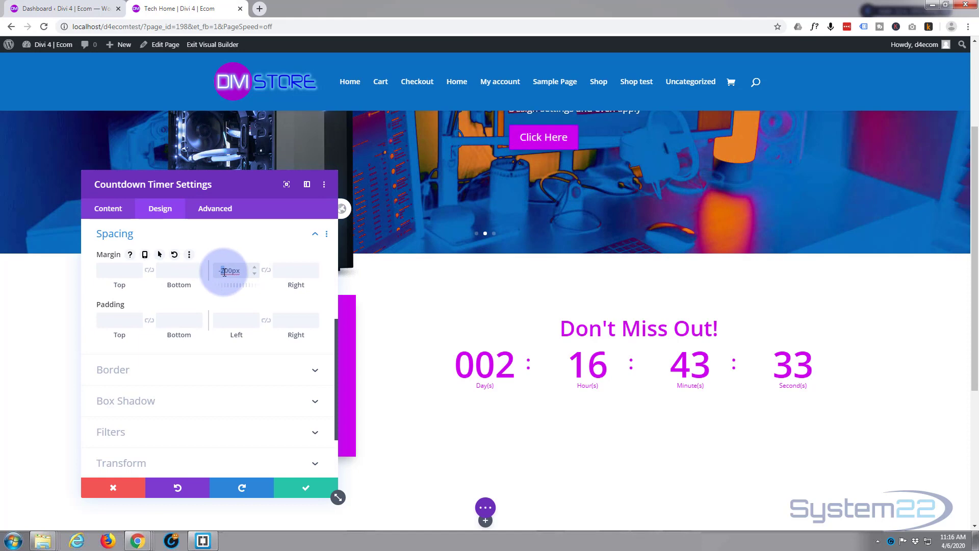
{"action": "type", "text": "3"}
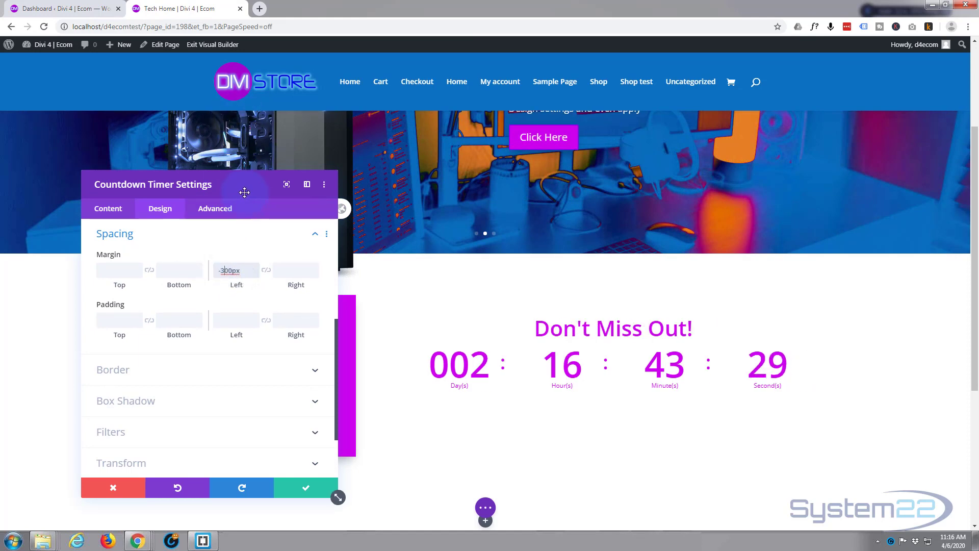
{"action": "left_click_drag", "start_coordinate": [244, 192], "coordinate": [972, 190]}
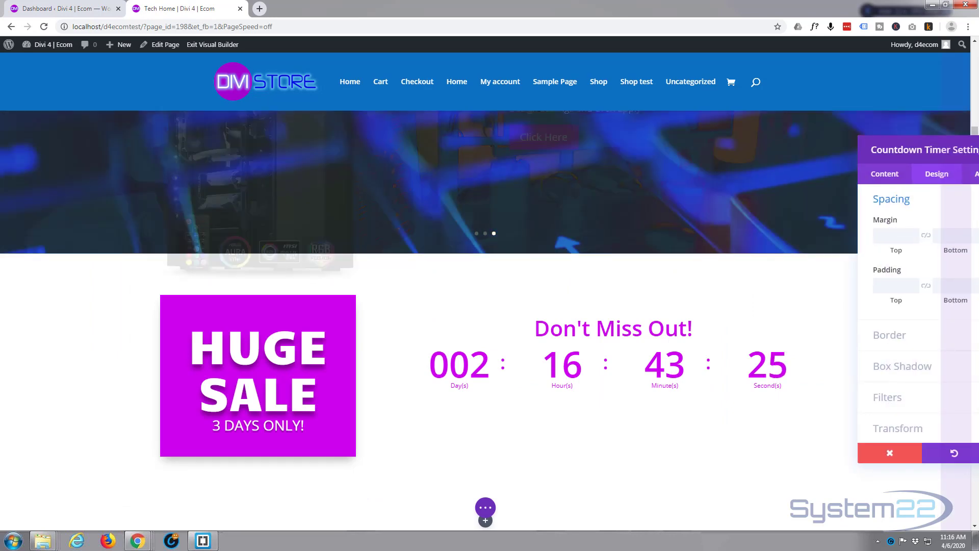
{"action": "left_click_drag", "start_coordinate": [977, 153], "coordinate": [251, 149]}
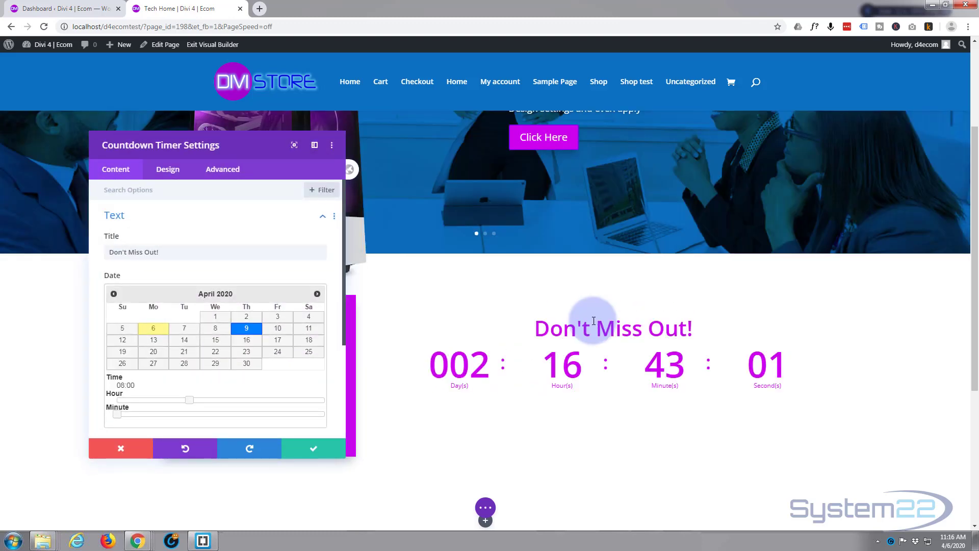
Apply the first text shadow preset to the countdown timer's numbers.
{"action": "left_click", "coordinate": [163, 172]}
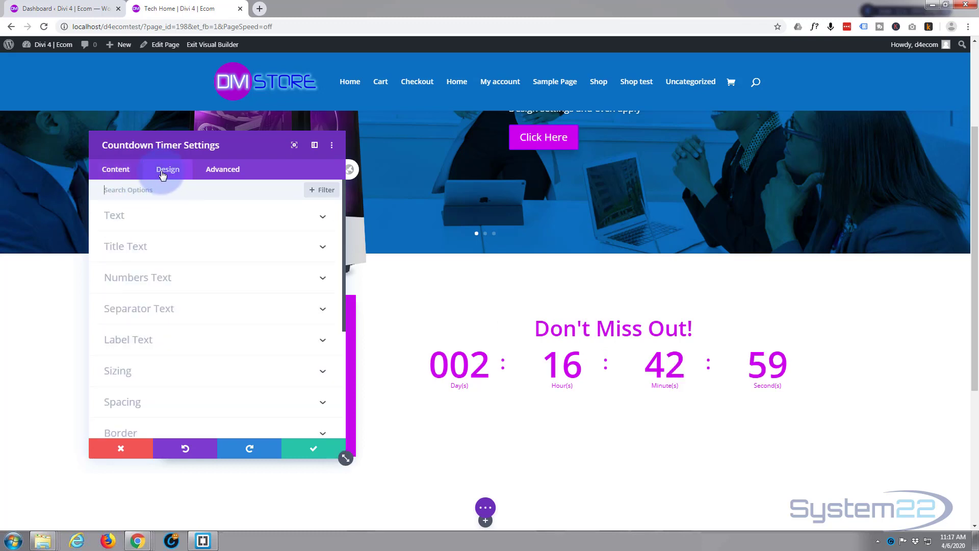
{"action": "left_click", "coordinate": [183, 288]}
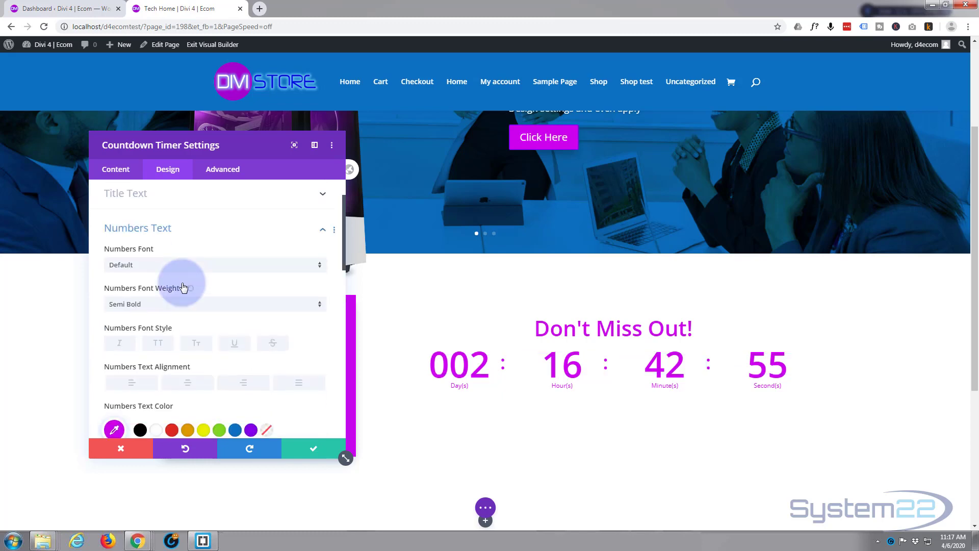
{"action": "scroll", "coordinate": [178, 301], "scroll_direction": "down", "scroll_amount": 6}
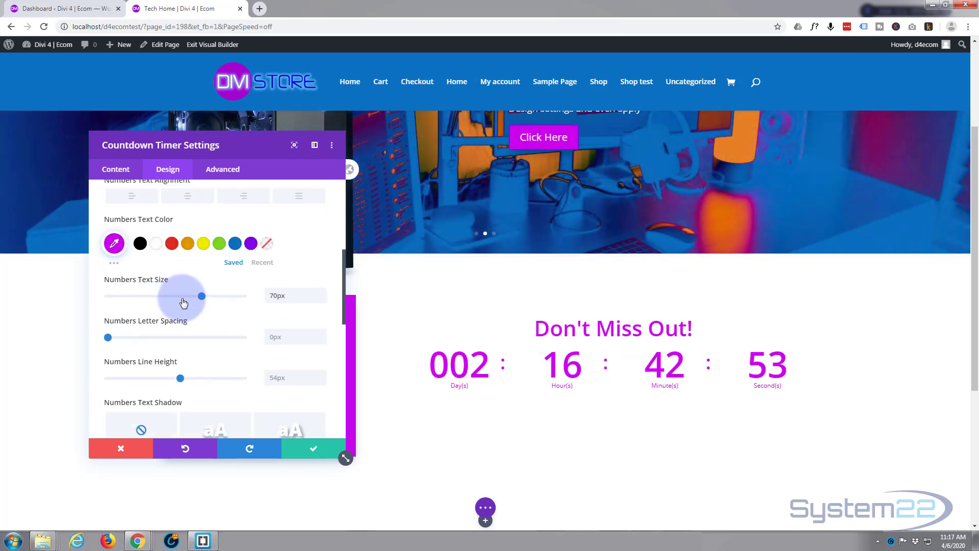
{"action": "left_click", "coordinate": [215, 279]}
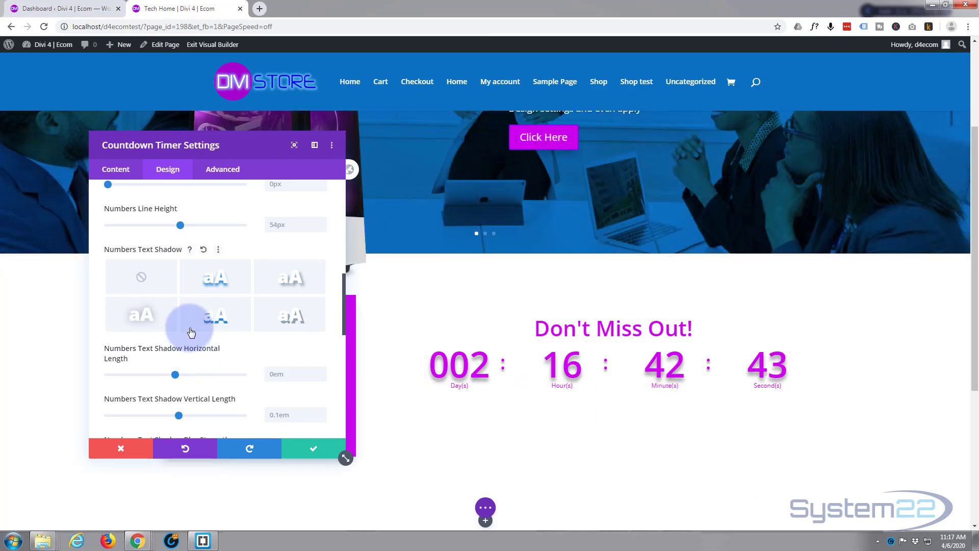
{"action": "scroll", "coordinate": [189, 329], "scroll_direction": "down", "scroll_amount": 5}
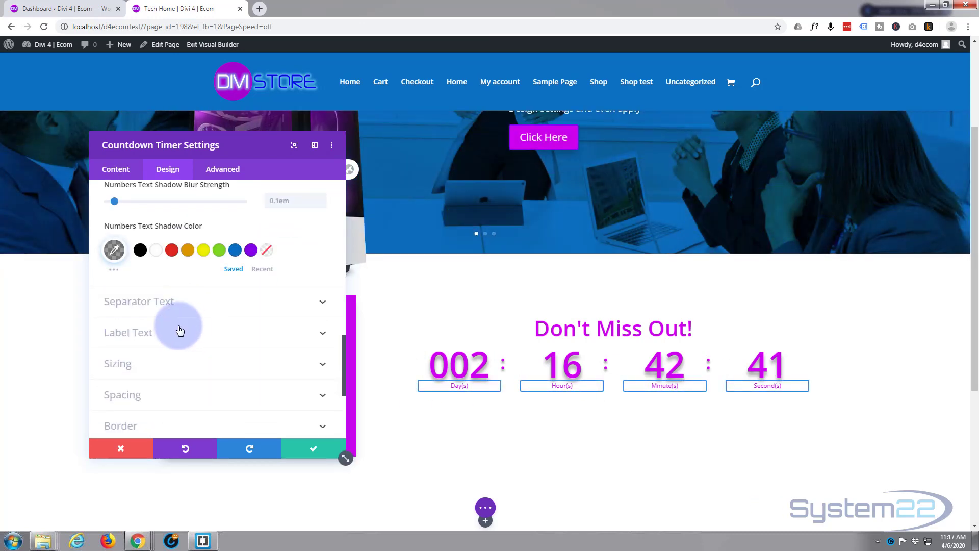
Set the countdown timer's label text size to 21px.
{"action": "left_click", "coordinate": [178, 331]}
{"action": "scroll", "coordinate": [207, 339], "scroll_direction": "down", "scroll_amount": 2}
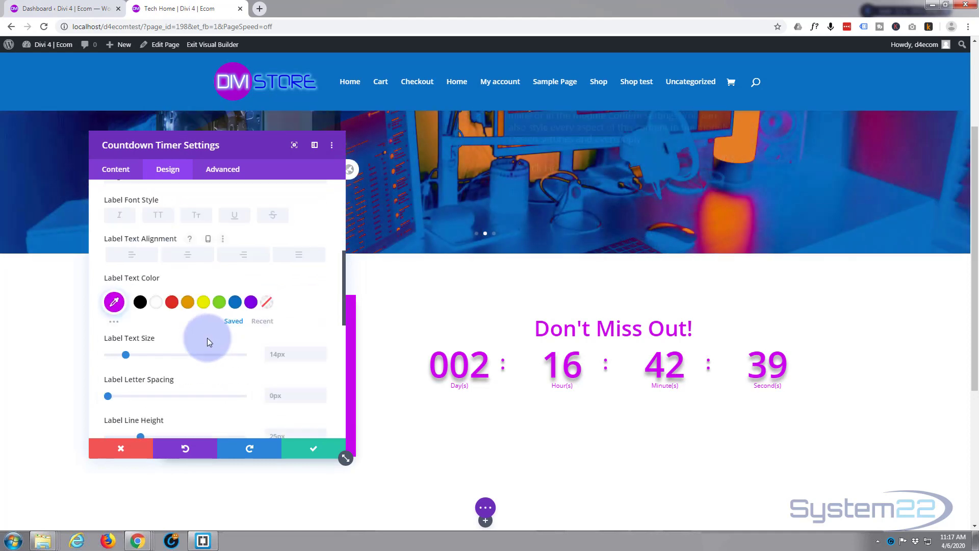
{"action": "scroll", "coordinate": [207, 337], "scroll_direction": "down", "scroll_amount": 3}
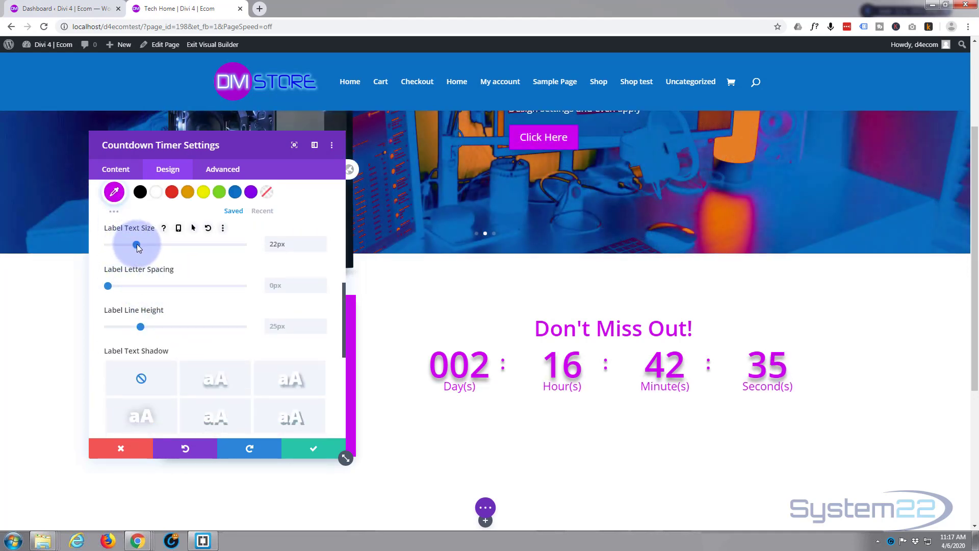
{"action": "left_click_drag", "start_coordinate": [138, 247], "coordinate": [134, 246]}
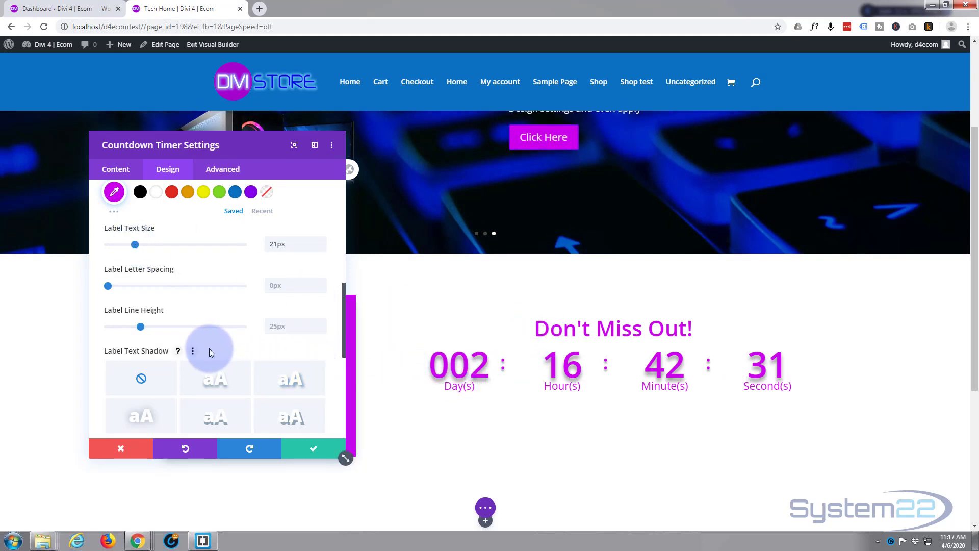
Set the countdown timer's label line height to 83px and save the module settings.
{"action": "scroll", "coordinate": [192, 332], "scroll_direction": "down", "scroll_amount": 2}
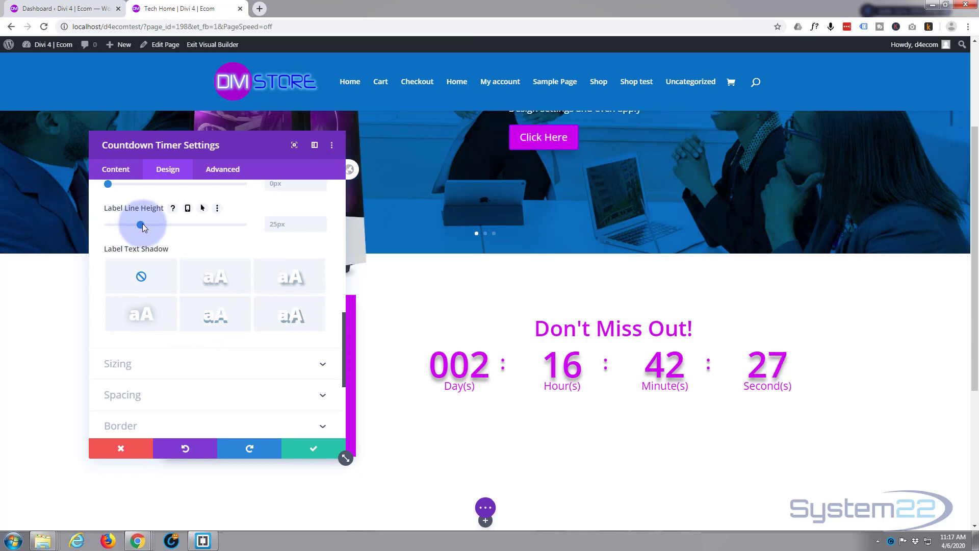
{"action": "left_click_drag", "start_coordinate": [142, 227], "coordinate": [228, 228]}
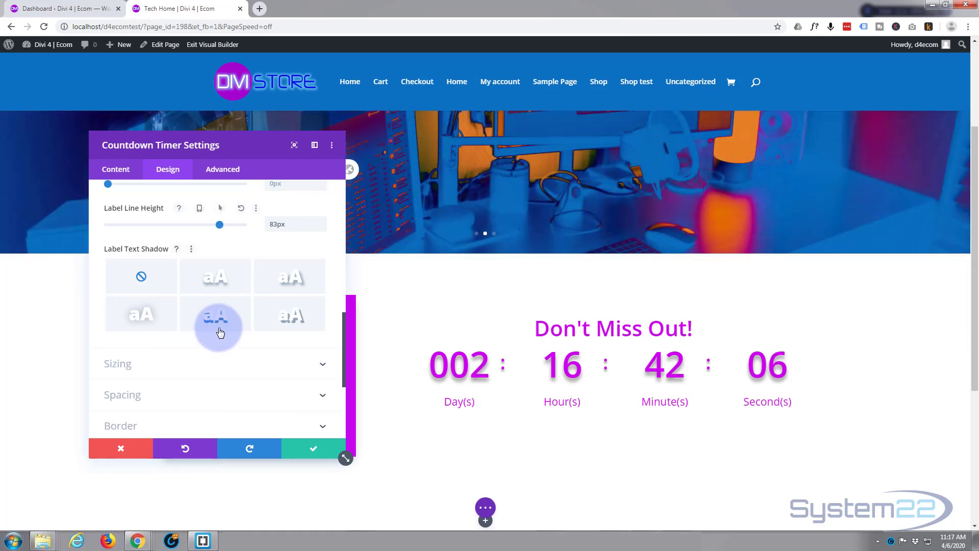
{"action": "left_click", "coordinate": [317, 451]}
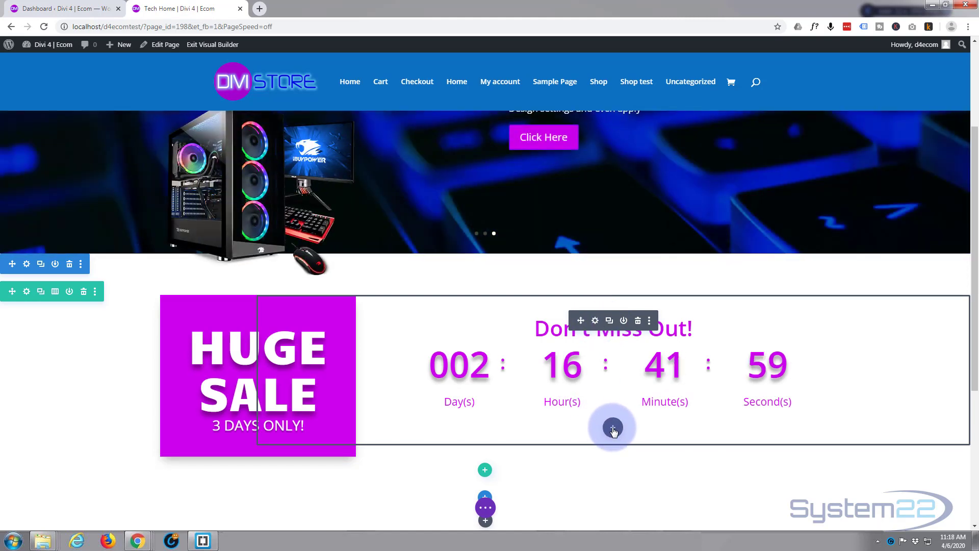
Add a button module below the countdown timer with the text "SHOP NOW!".
{"action": "left_click", "coordinate": [614, 428]}
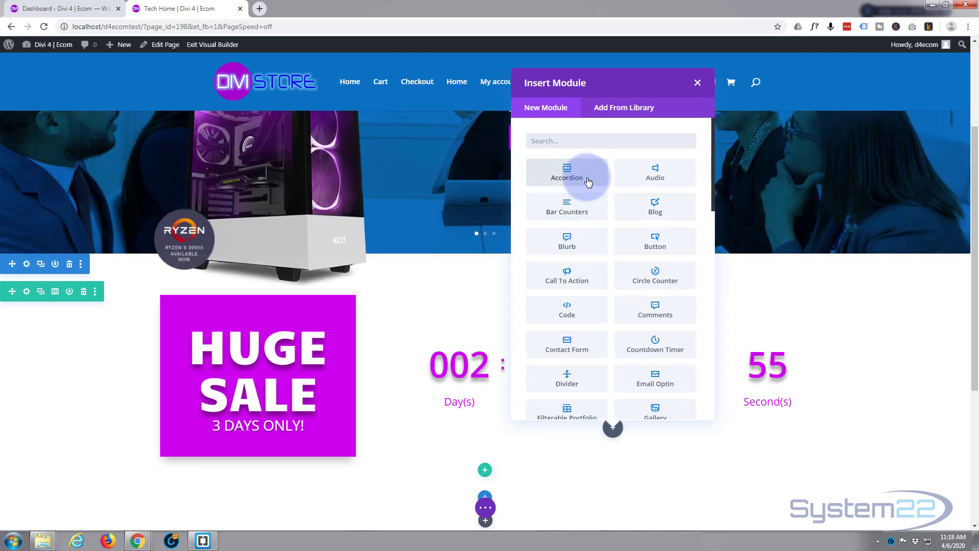
{"action": "left_click", "coordinate": [655, 243]}
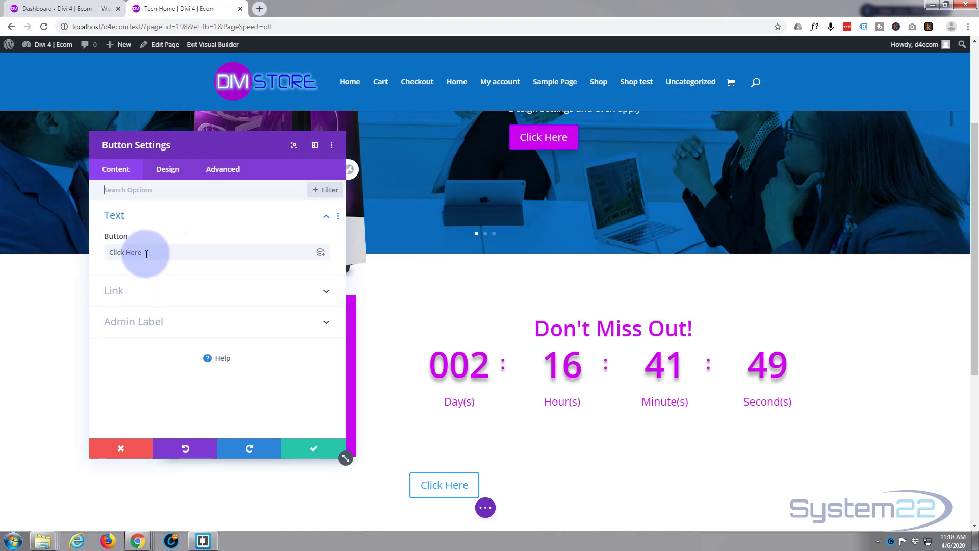
{"action": "left_click_drag", "start_coordinate": [146, 253], "coordinate": [78, 253]}
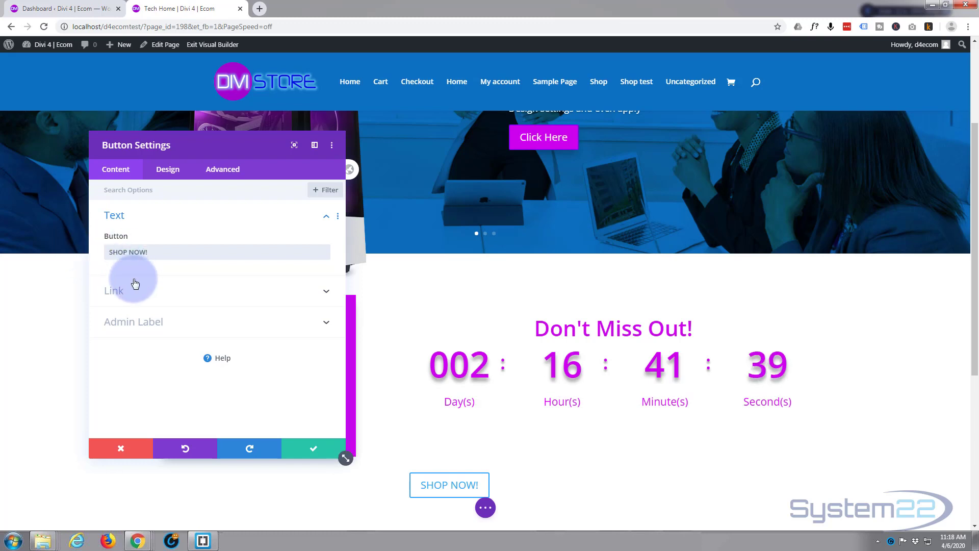
Link the SHOP NOW! button to the Shop test page using a dynamic page link.
{"action": "left_click", "coordinate": [153, 289]}
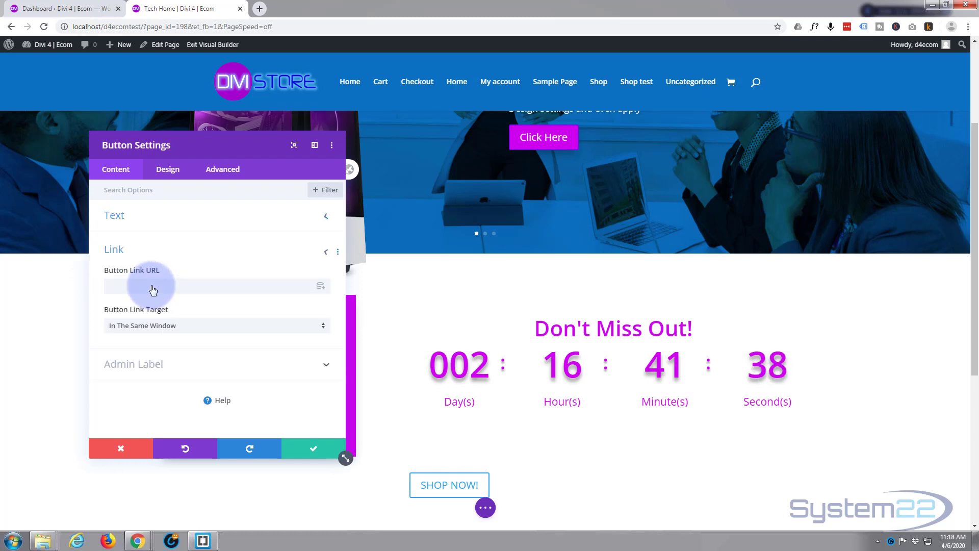
{"action": "left_click", "coordinate": [319, 290]}
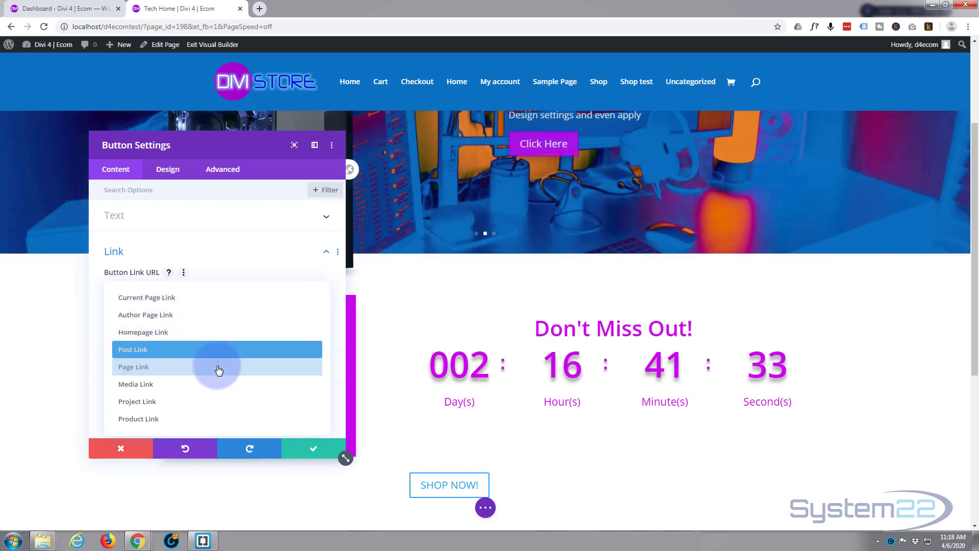
{"action": "left_click", "coordinate": [218, 373]}
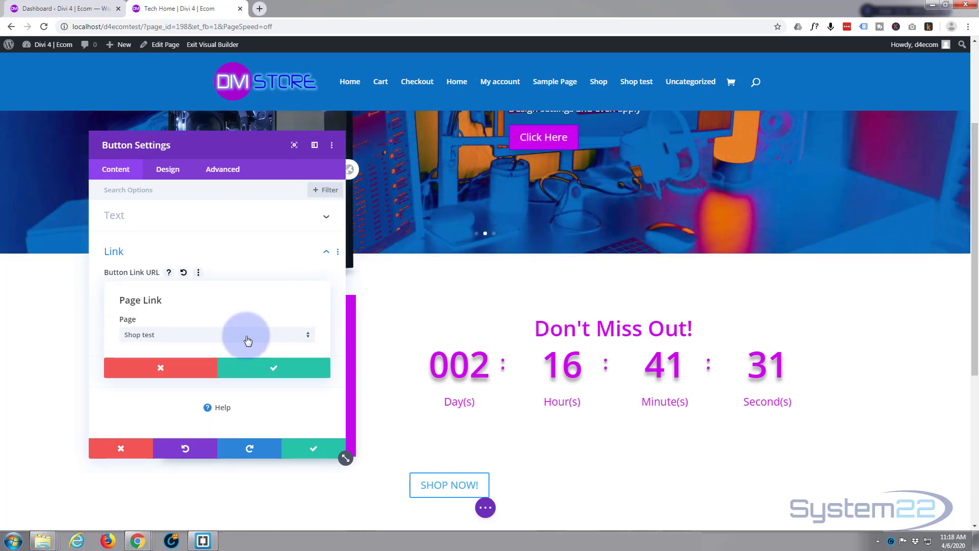
{"action": "left_click", "coordinate": [248, 341]}
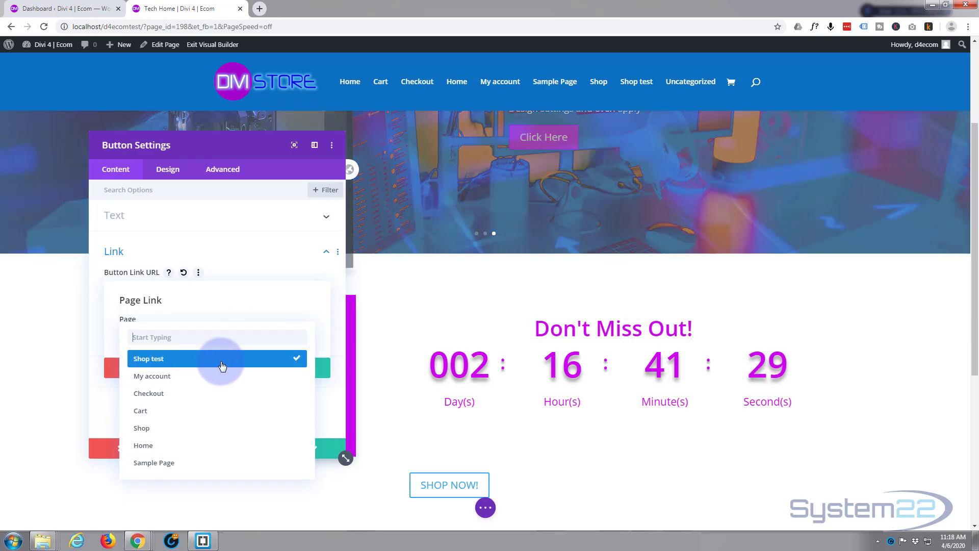
{"action": "left_click", "coordinate": [244, 360]}
{"action": "left_click", "coordinate": [272, 373]}
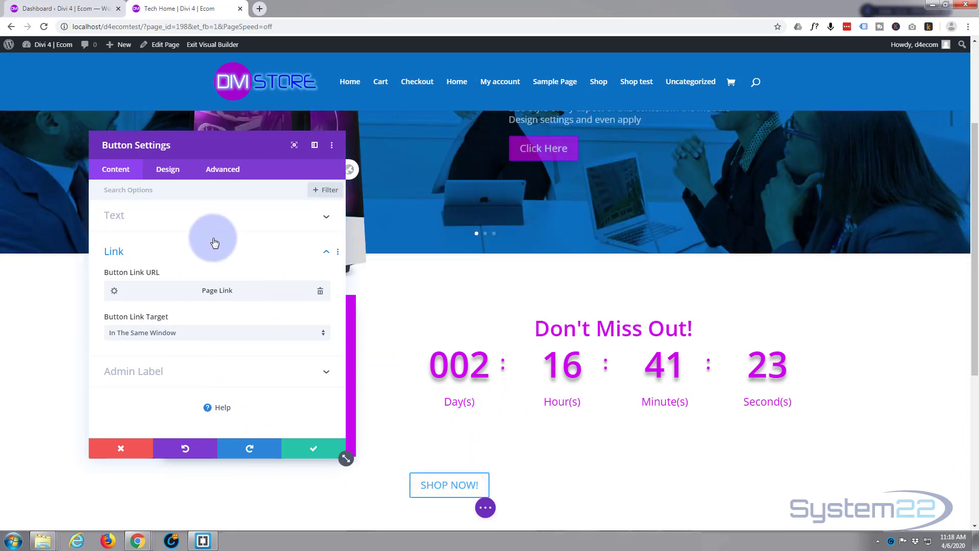
Center the SHOP NOW! button in its column.
{"action": "left_click", "coordinate": [169, 170]}
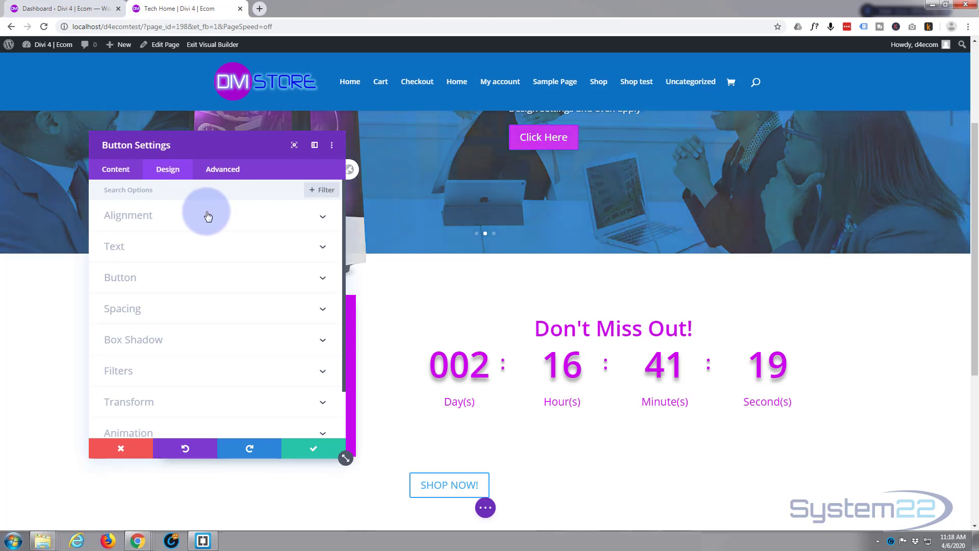
{"action": "left_click", "coordinate": [207, 213]}
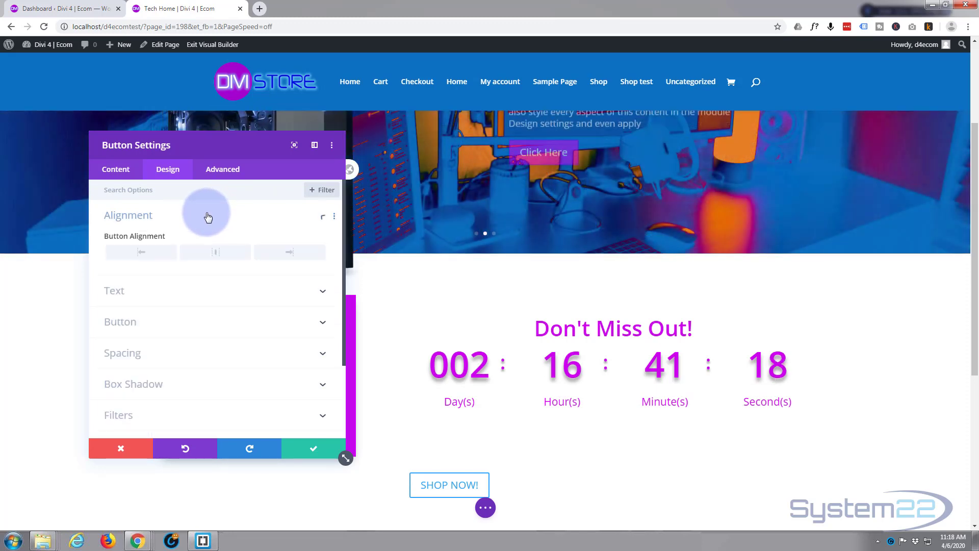
{"action": "left_click", "coordinate": [215, 253]}
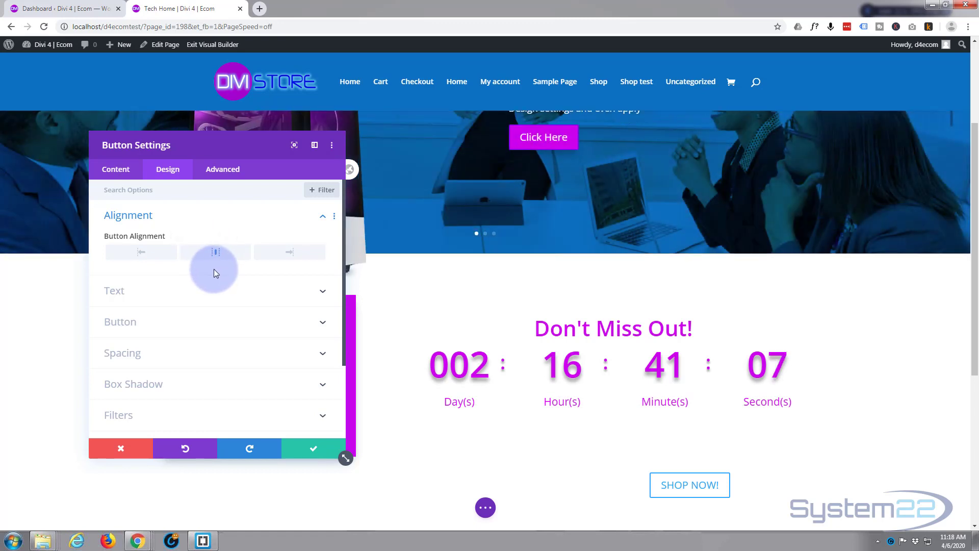
Enable custom styles for the button and give it white text with a blue background and blue border.
{"action": "left_click", "coordinate": [198, 323]}
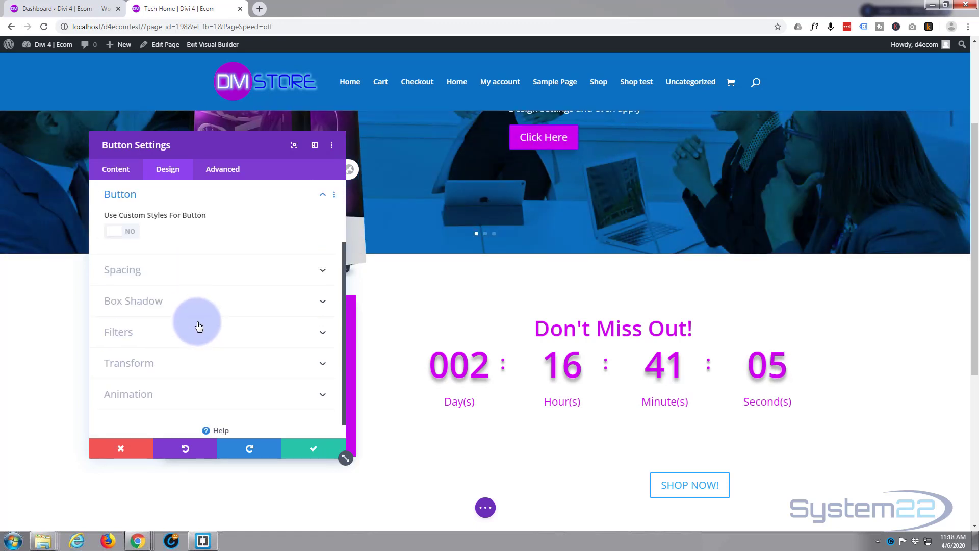
{"action": "scroll", "coordinate": [198, 320], "scroll_direction": "down", "scroll_amount": 1}
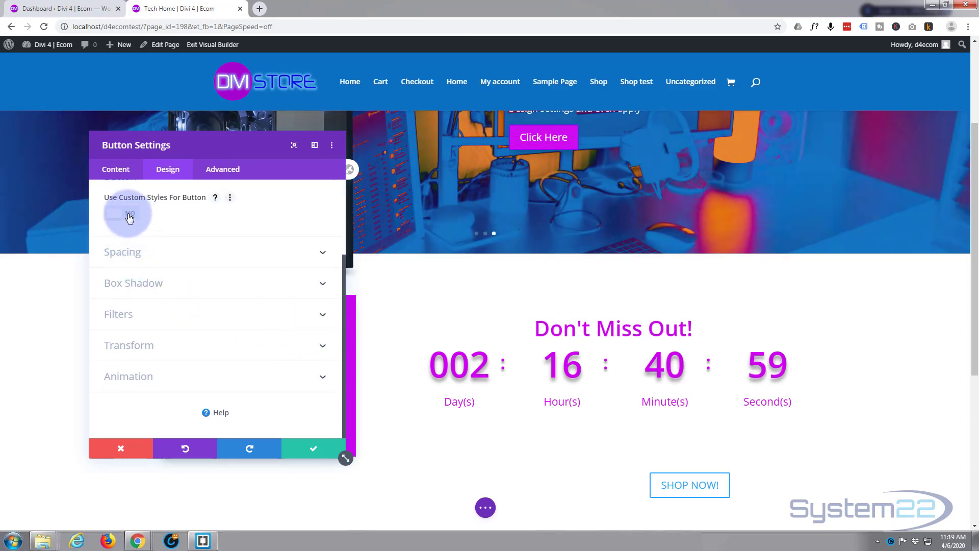
{"action": "left_click", "coordinate": [133, 217]}
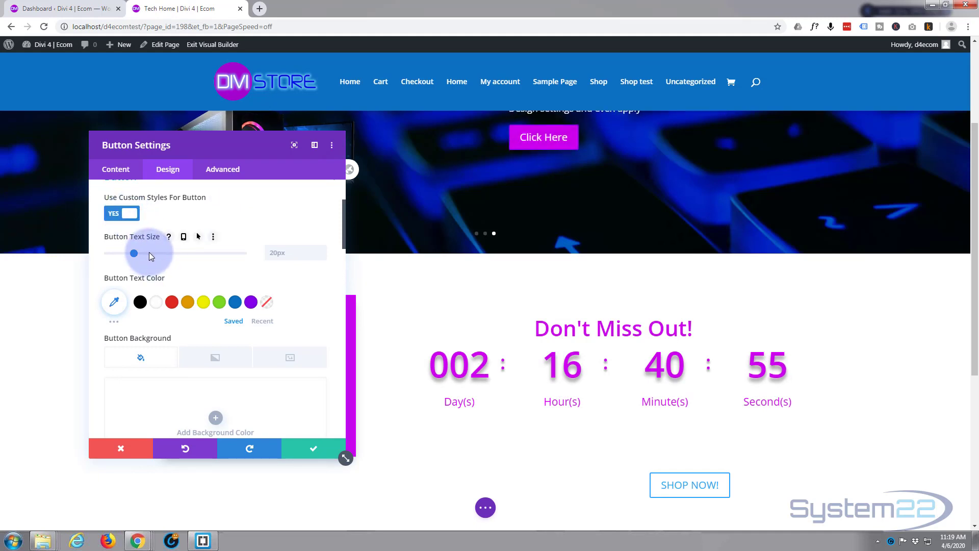
{"action": "scroll", "coordinate": [184, 314], "scroll_direction": "down", "scroll_amount": 2}
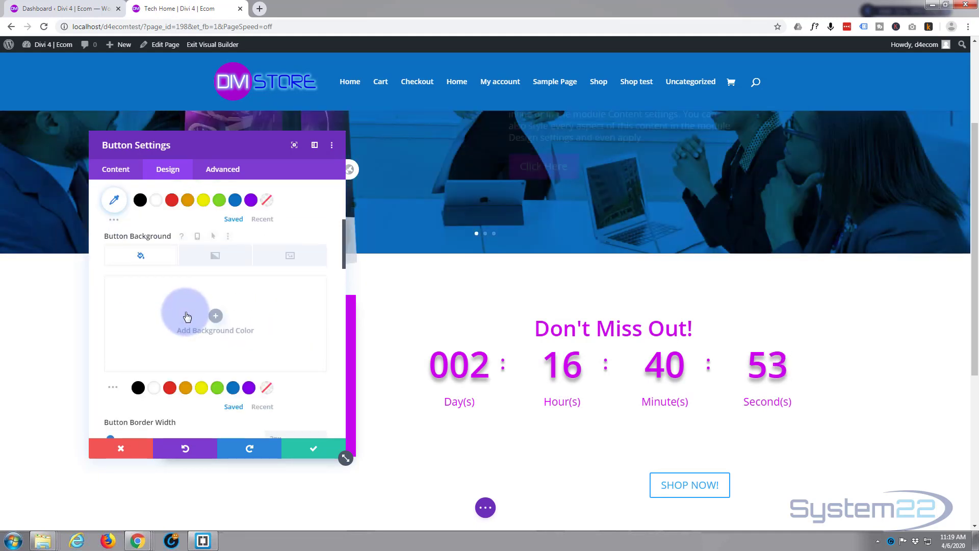
{"action": "left_click", "coordinate": [233, 390]}
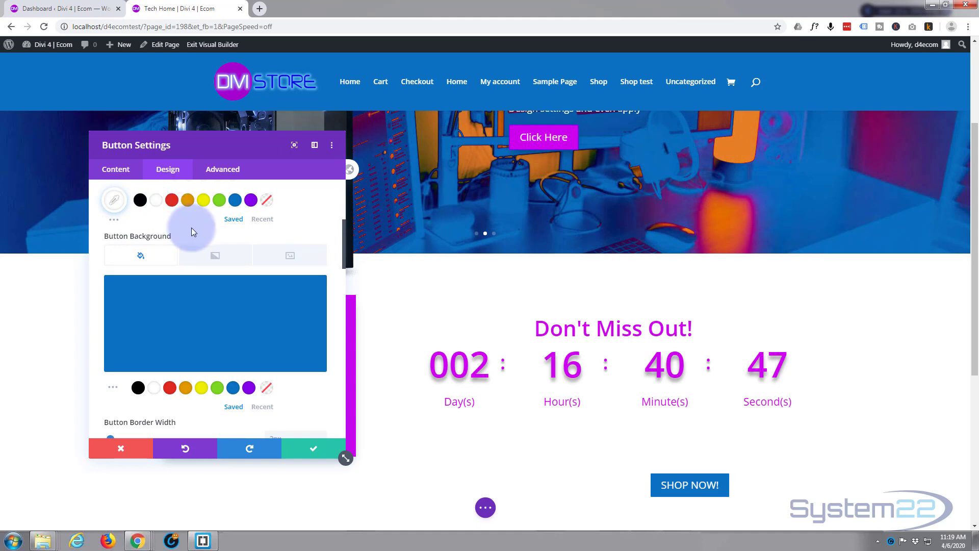
{"action": "scroll", "coordinate": [192, 228], "scroll_direction": "down", "scroll_amount": 3}
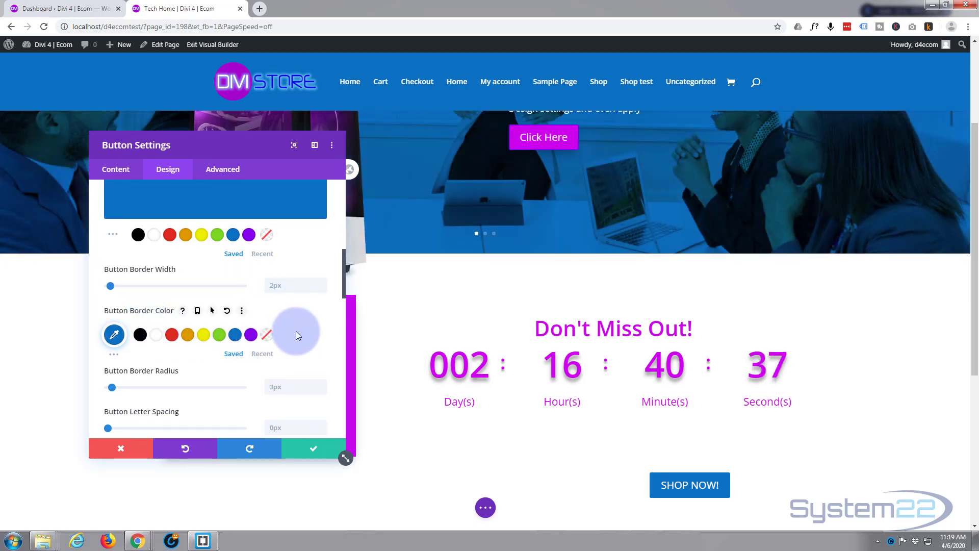
Enable a hover state for the button's background and replace its hover color with #cd00ed.
{"action": "scroll", "coordinate": [296, 331], "scroll_direction": "up", "scroll_amount": 2}
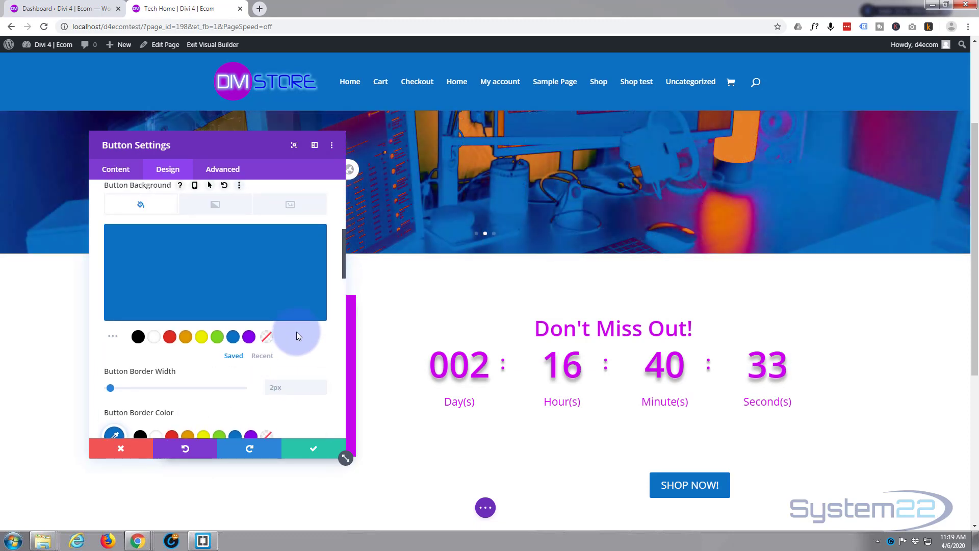
{"action": "scroll", "coordinate": [295, 332], "scroll_direction": "up", "scroll_amount": 1}
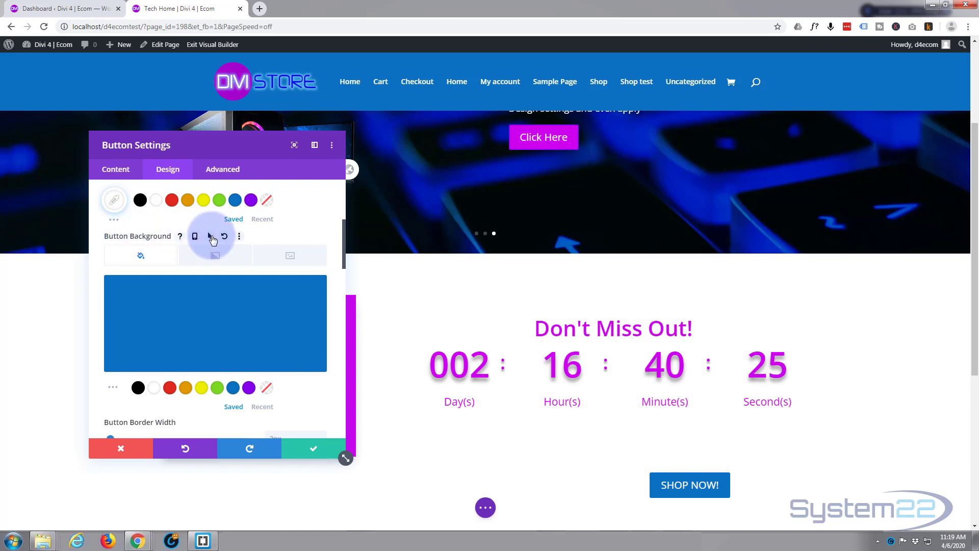
{"action": "left_click", "coordinate": [210, 237]}
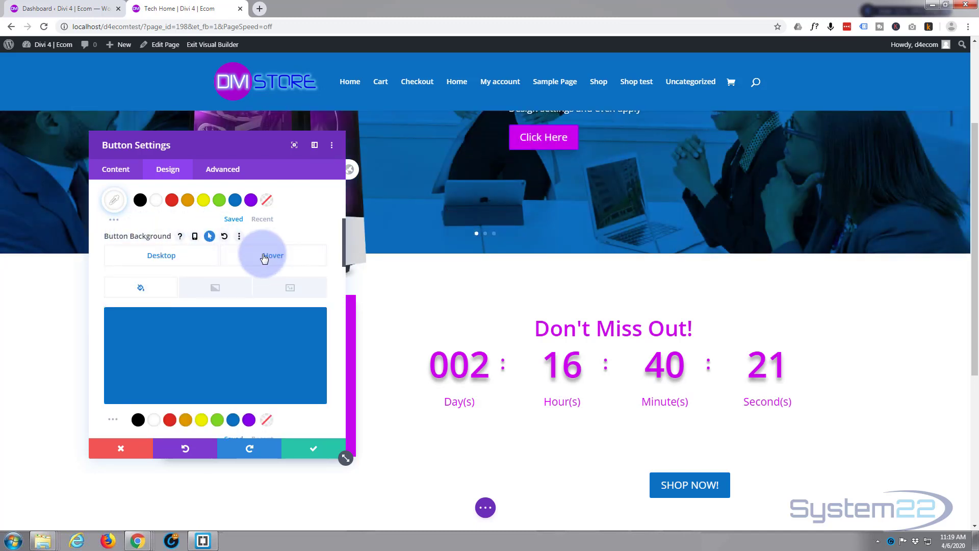
{"action": "left_click", "coordinate": [266, 256]}
{"action": "mouse_move", "coordinate": [260, 387]}
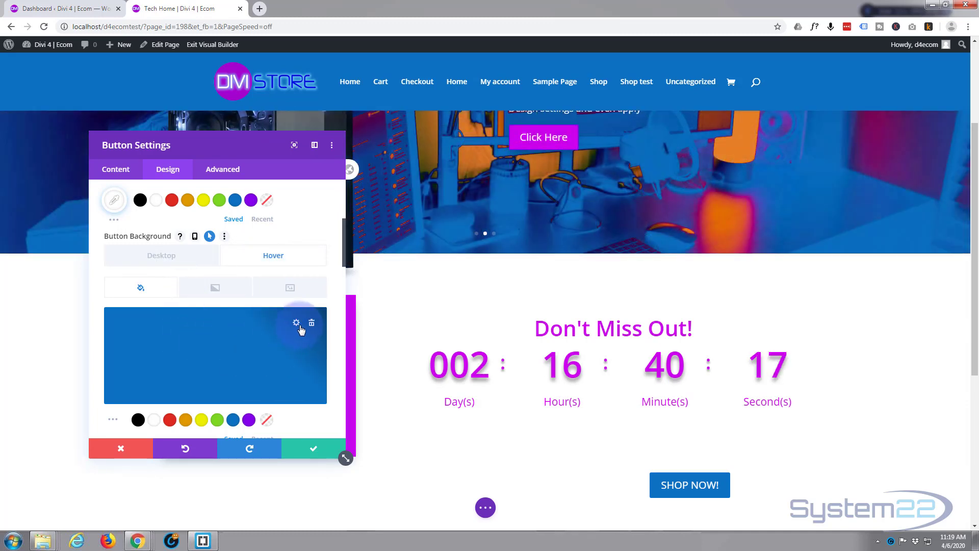
{"action": "left_click", "coordinate": [312, 324]}
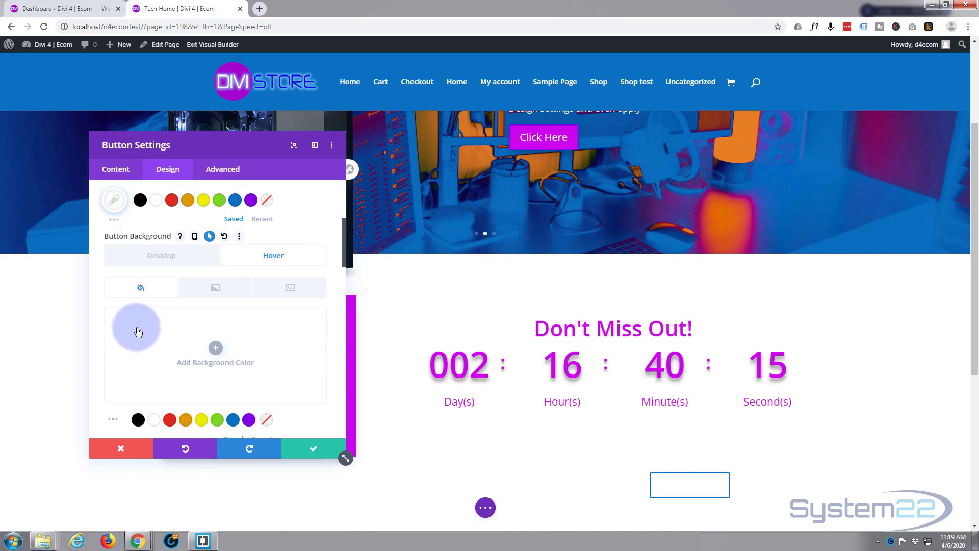
{"action": "left_click", "coordinate": [139, 331]}
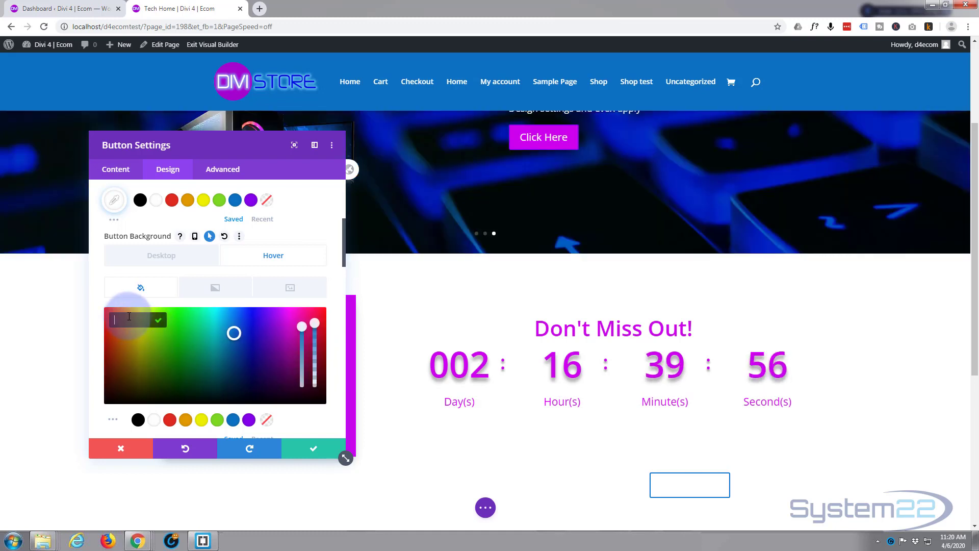
{"action": "type", "text": "#cd00ed"}
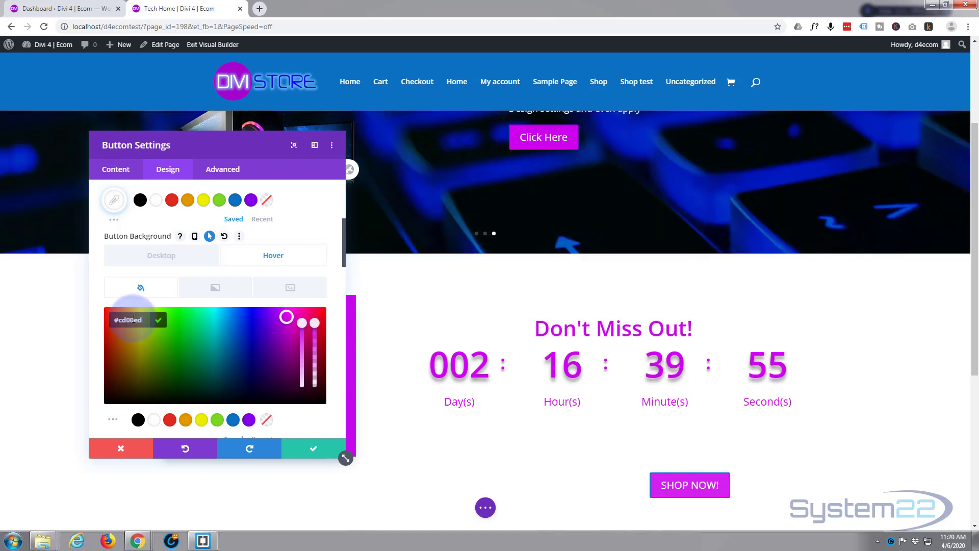
Enable a hover state for the button's border color and set its hover color to #cd00ed.
{"action": "scroll", "coordinate": [202, 340], "scroll_direction": "down", "scroll_amount": 5}
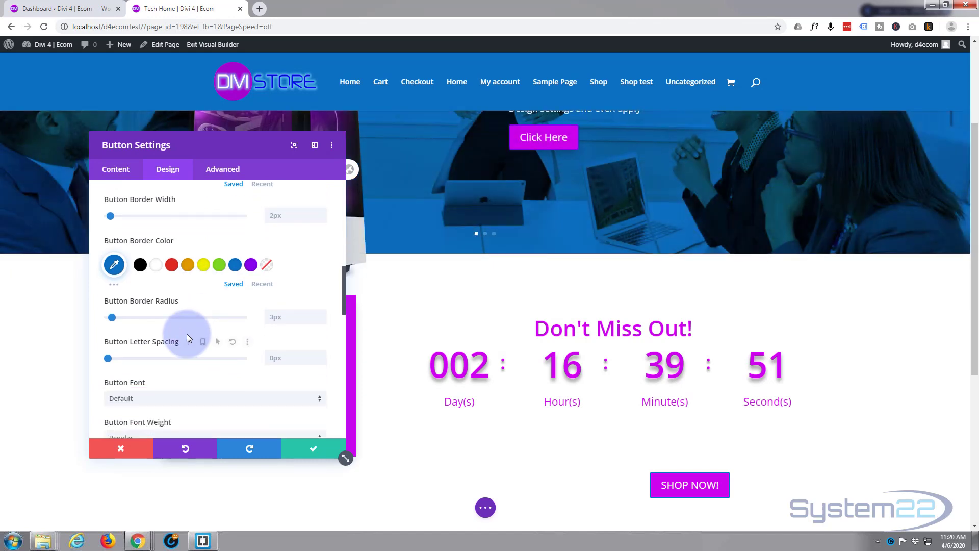
{"action": "left_click", "coordinate": [115, 265]}
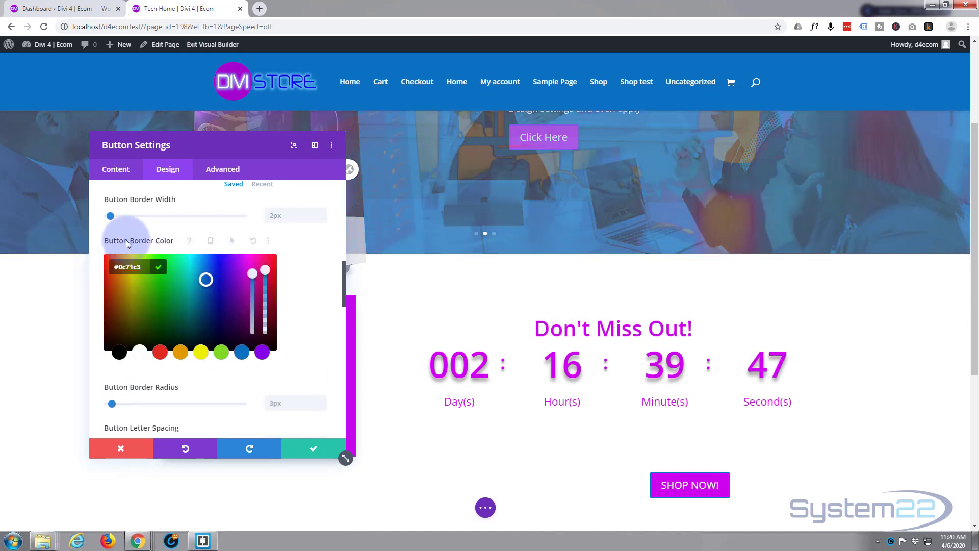
{"action": "left_click", "coordinate": [212, 241]}
{"action": "left_click", "coordinate": [294, 261]}
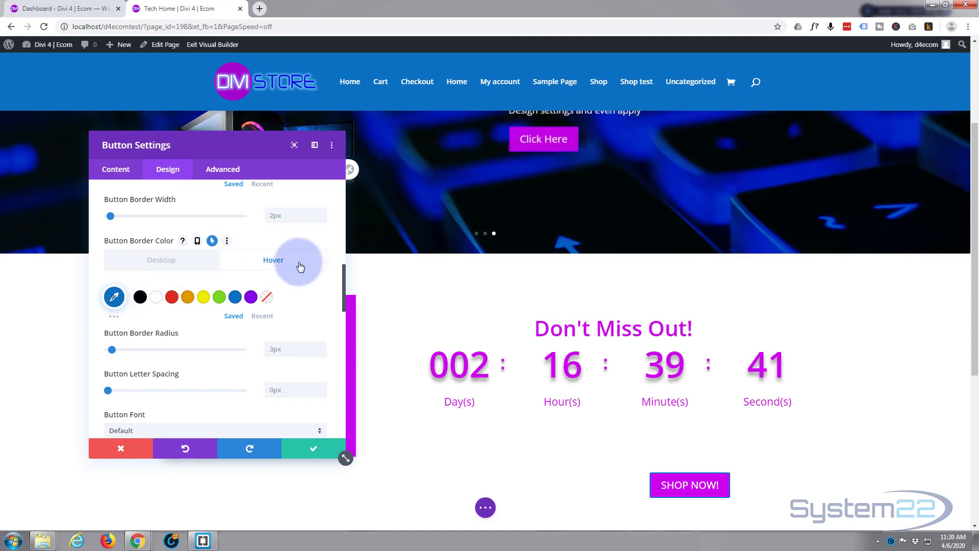
{"action": "left_click", "coordinate": [114, 296]}
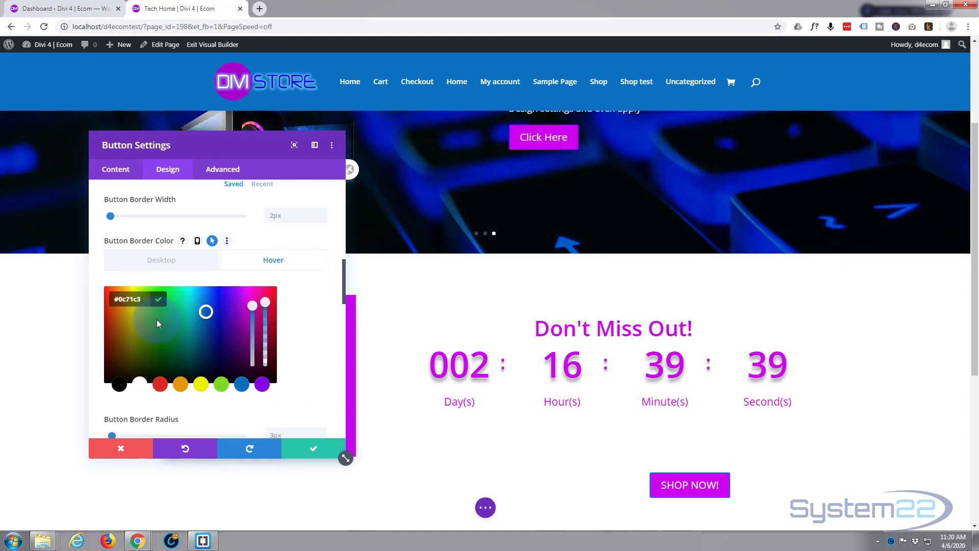
{"action": "left_click", "coordinate": [132, 273]}
{"action": "left_click", "coordinate": [137, 300]}
{"action": "left_click_drag", "start_coordinate": [125, 300], "coordinate": [70, 300]}
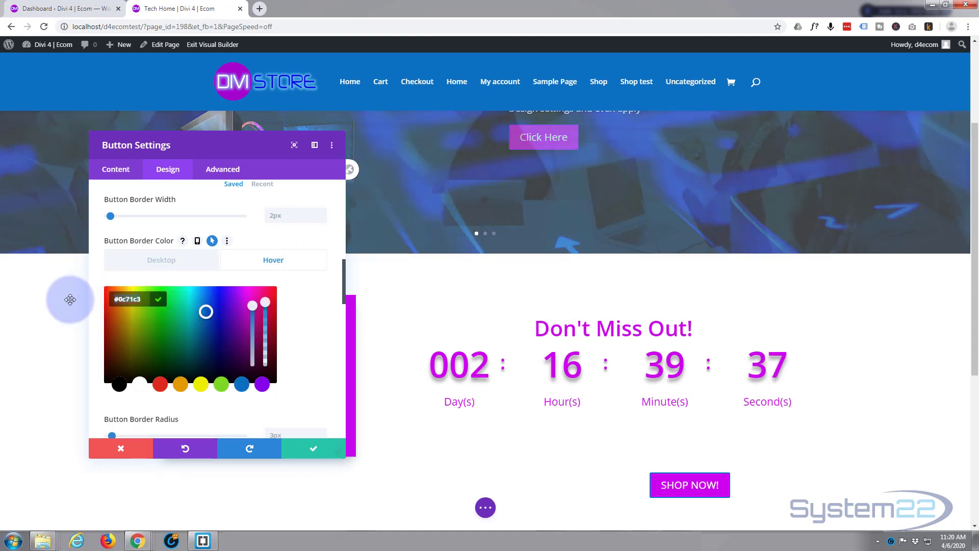
{"action": "type", "text": "#cd00ed"}
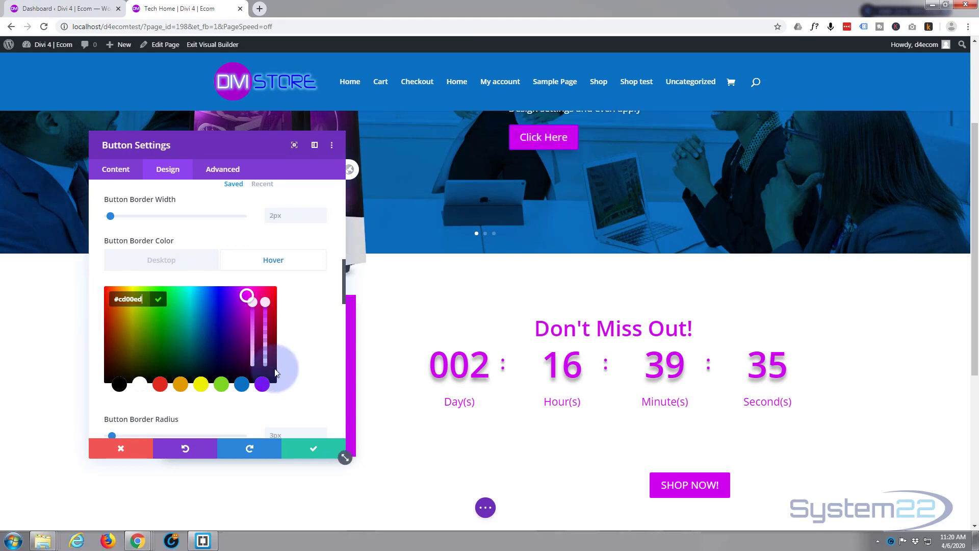
{"action": "left_click", "coordinate": [310, 338]}
Switch the border color back to its desktop state and turn off the button icon.
{"action": "left_click", "coordinate": [149, 264]}
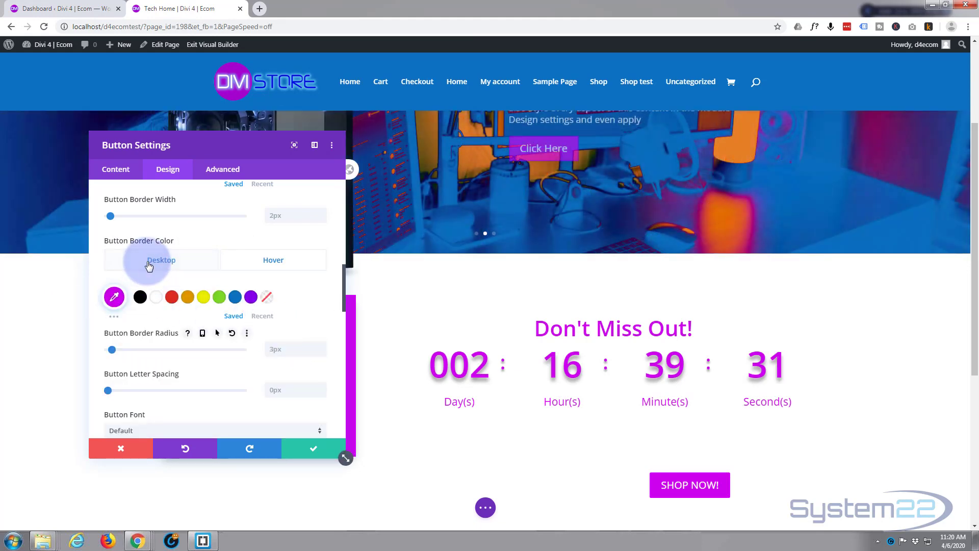
{"action": "scroll", "coordinate": [153, 271], "scroll_direction": "up", "scroll_amount": 5}
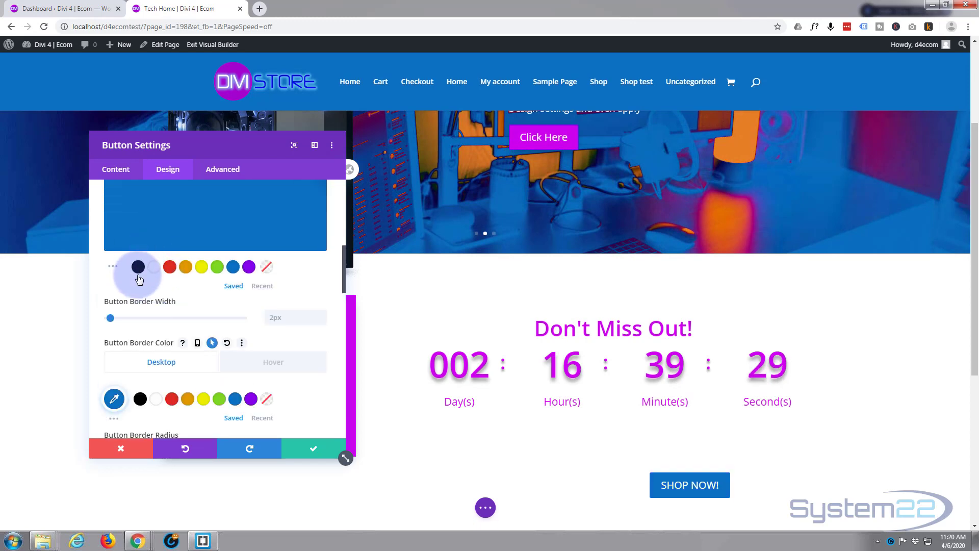
{"action": "scroll", "coordinate": [141, 282], "scroll_direction": "up", "scroll_amount": 1}
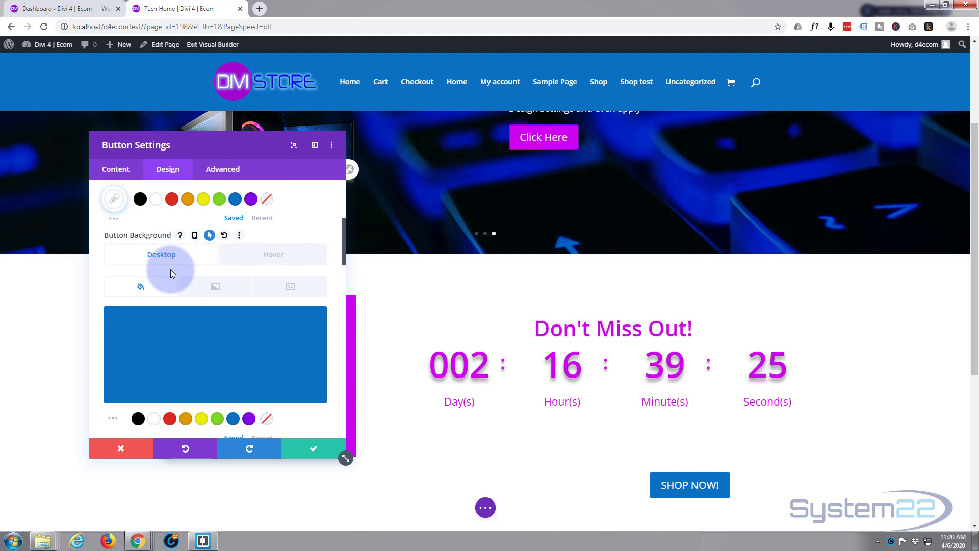
{"action": "scroll", "coordinate": [170, 269], "scroll_direction": "down", "scroll_amount": 3}
{"action": "scroll", "coordinate": [171, 274], "scroll_direction": "down", "scroll_amount": 2}
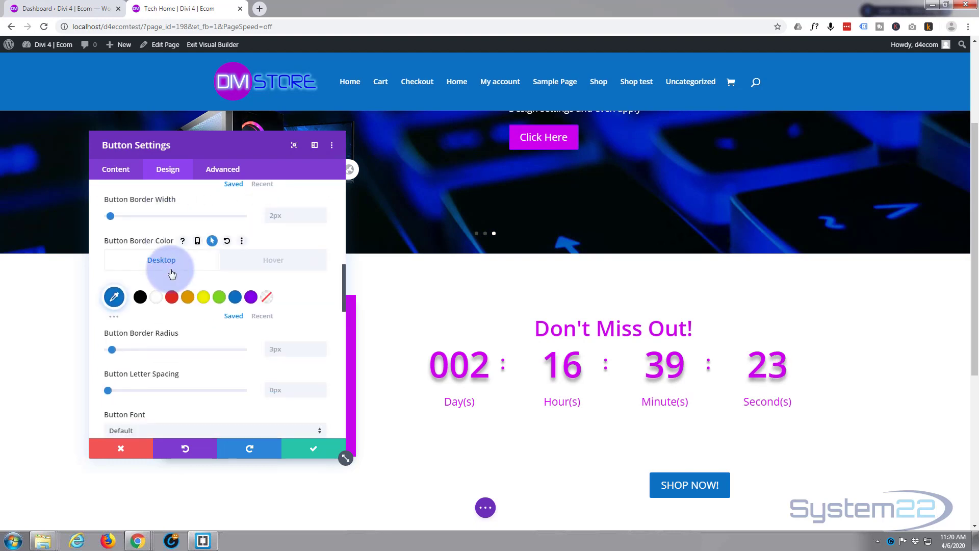
{"action": "scroll", "coordinate": [172, 274], "scroll_direction": "down", "scroll_amount": 6}
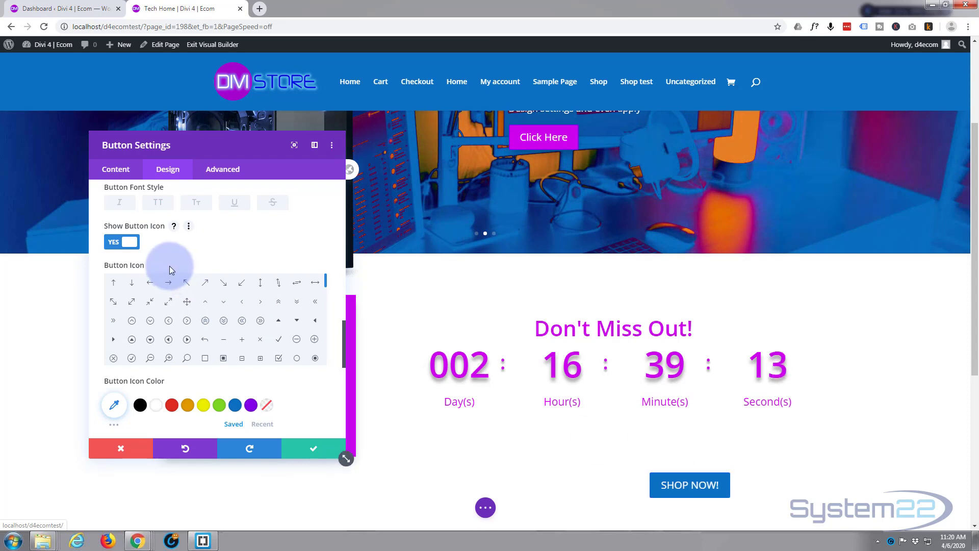
{"action": "left_click", "coordinate": [120, 246]}
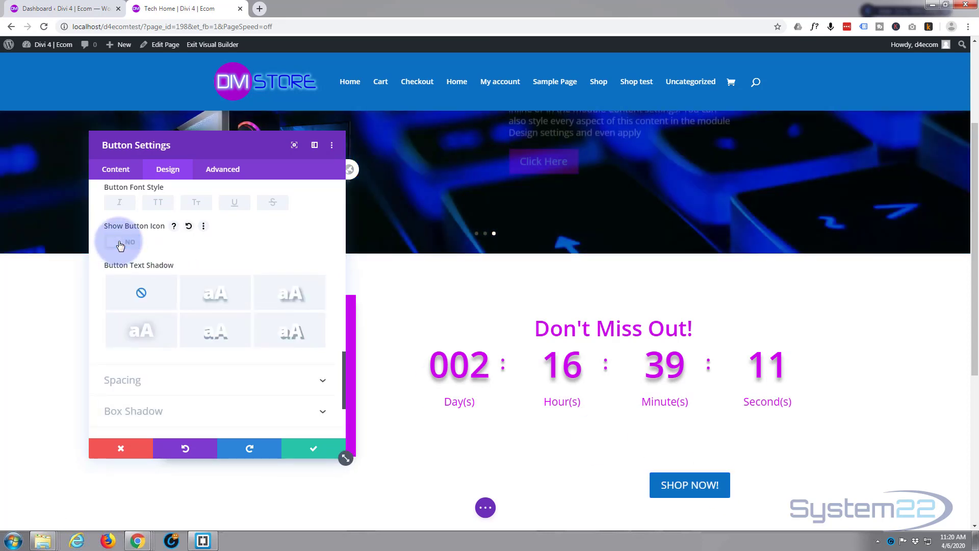
{"action": "left_click", "coordinate": [215, 248]}
Apply the text shadow preset with 0em horizontal, 0.1em vertical and 0.1em blur to the button text.
{"action": "scroll", "coordinate": [214, 247], "scroll_direction": "down", "scroll_amount": 3}
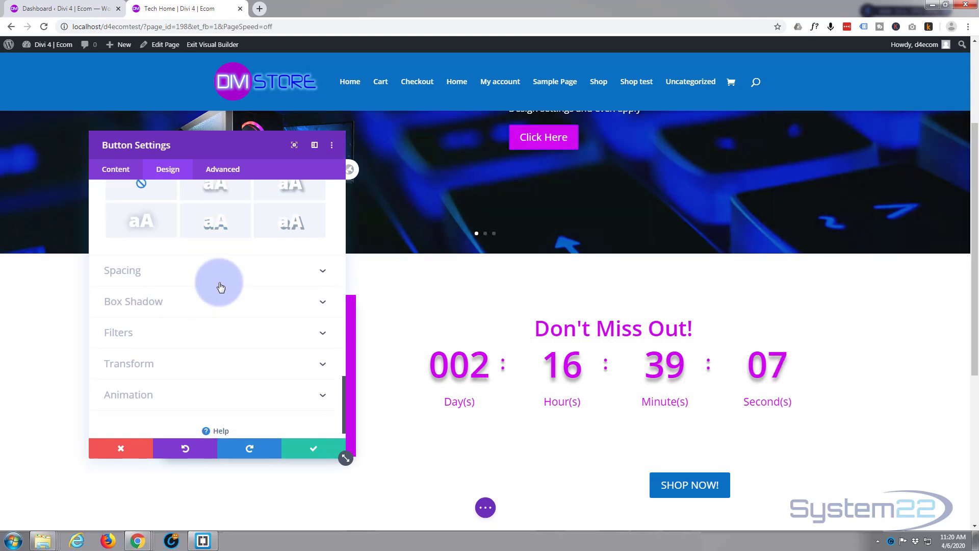
{"action": "scroll", "coordinate": [218, 284], "scroll_direction": "up", "scroll_amount": 3}
{"action": "left_click", "coordinate": [212, 268]}
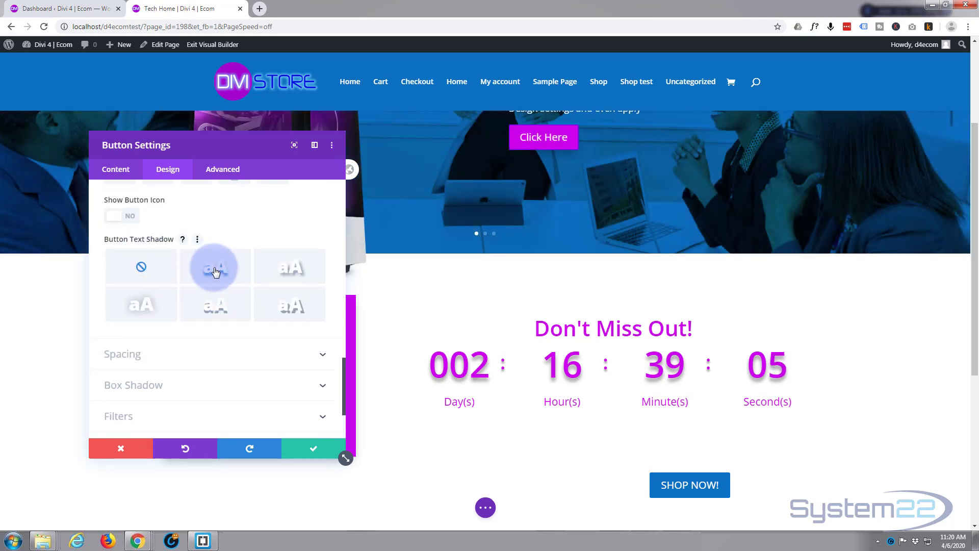
{"action": "left_click", "coordinate": [214, 270]}
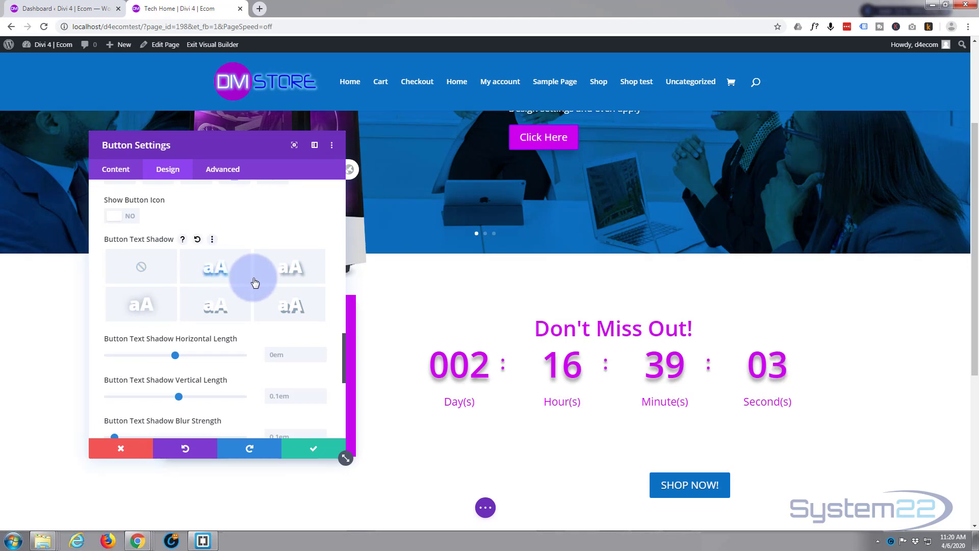
Give the button the bottom box shadow preset with 0px horizontal position, 12px vertical position and 18px blur.
{"action": "scroll", "coordinate": [238, 334], "scroll_direction": "down", "scroll_amount": 1}
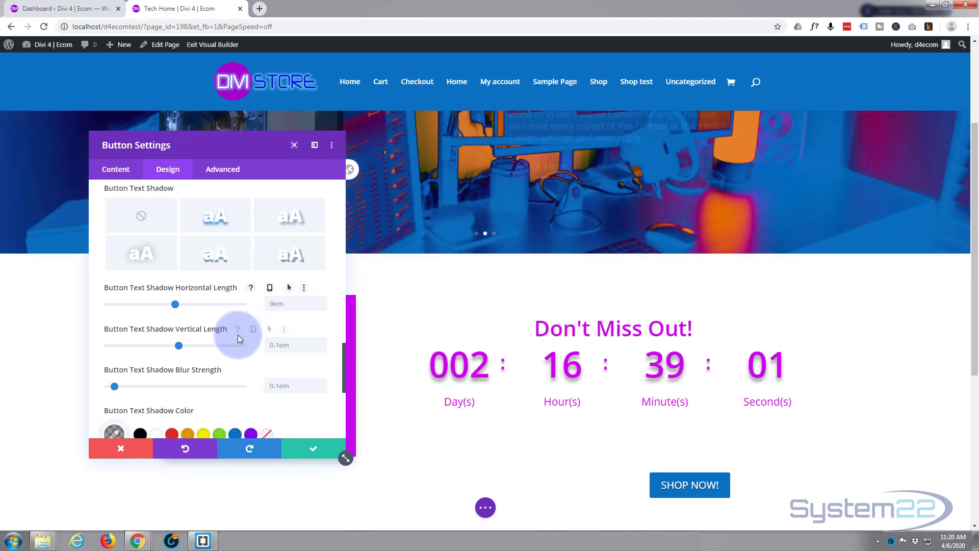
{"action": "scroll", "coordinate": [238, 335], "scroll_direction": "down", "scroll_amount": 5}
{"action": "scroll", "coordinate": [239, 335], "scroll_direction": "down", "scroll_amount": 1}
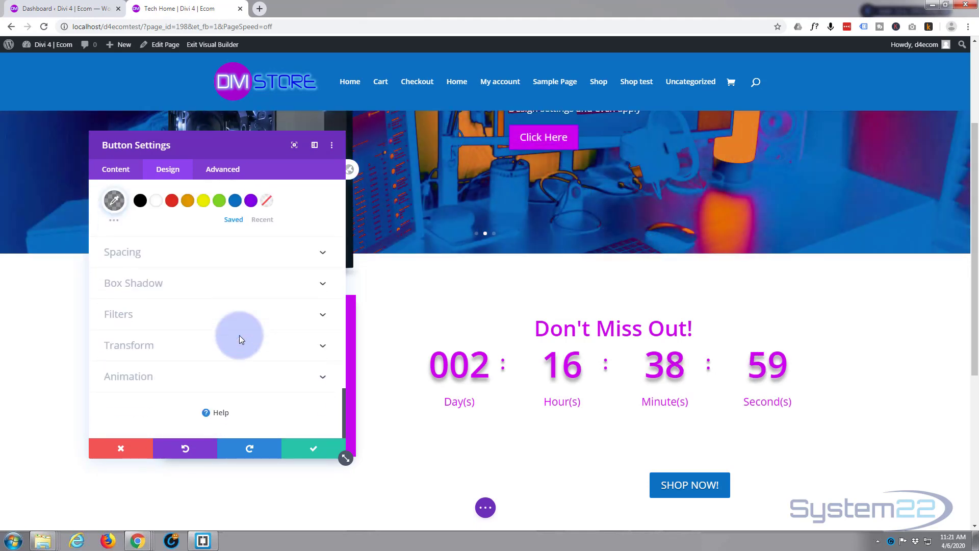
{"action": "left_click", "coordinate": [224, 284]}
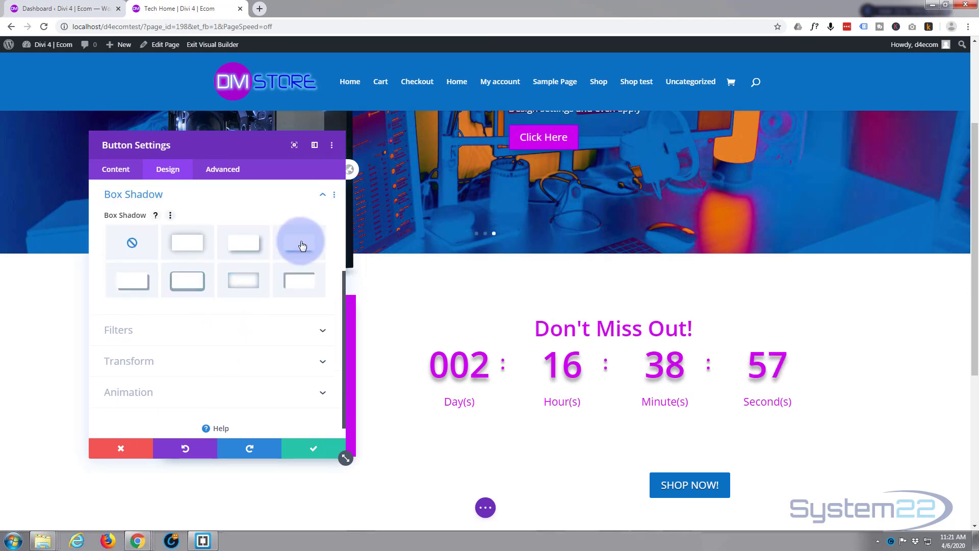
{"action": "left_click", "coordinate": [302, 246]}
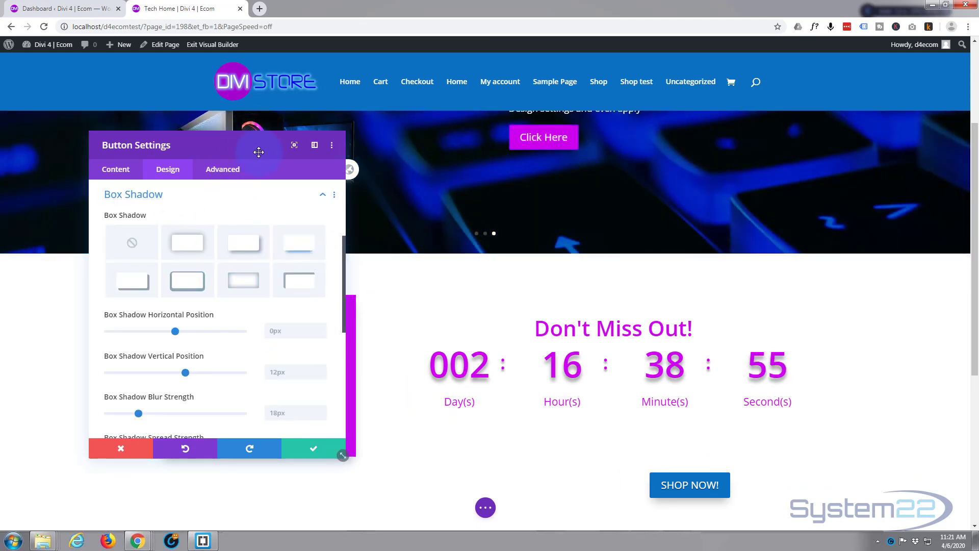
{"action": "left_click_drag", "start_coordinate": [259, 152], "coordinate": [213, 150]}
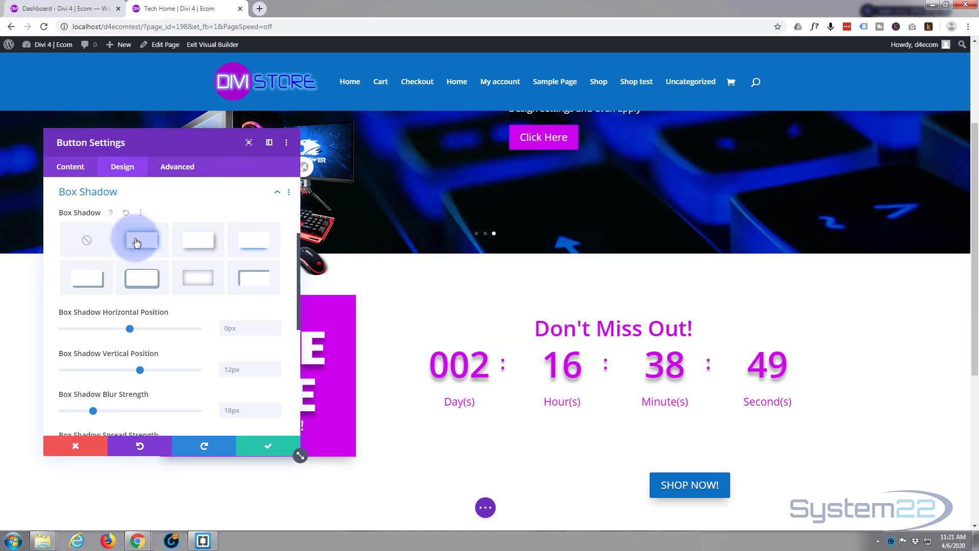
{"action": "left_click", "coordinate": [167, 193]}
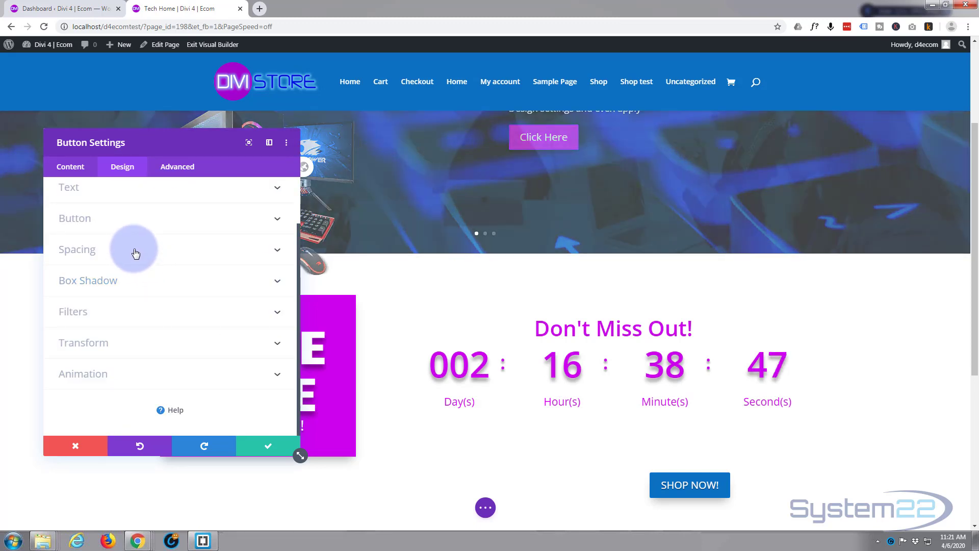
Set the button's top and bottom margins to 0px.
{"action": "left_click", "coordinate": [132, 249]}
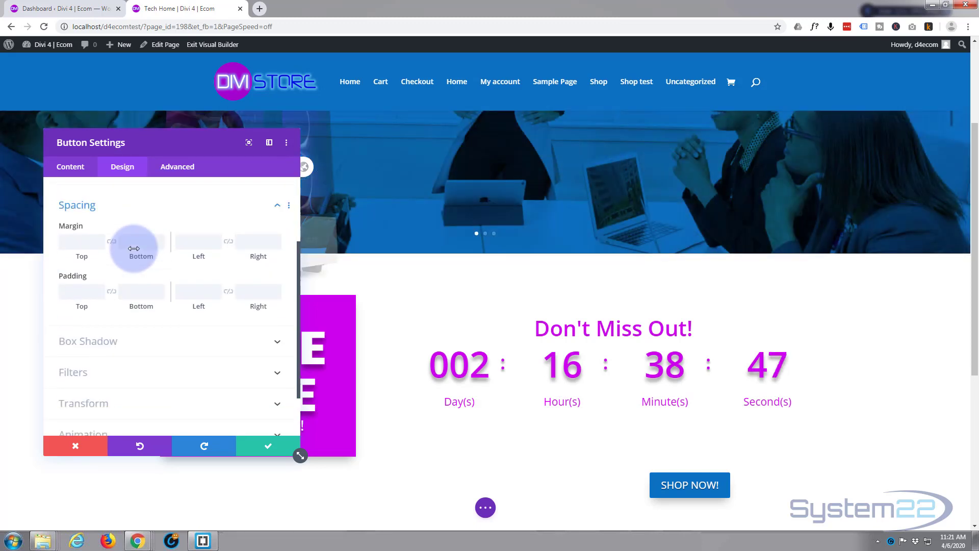
{"action": "left_click", "coordinate": [77, 231]}
{"action": "type", "text": "0"}
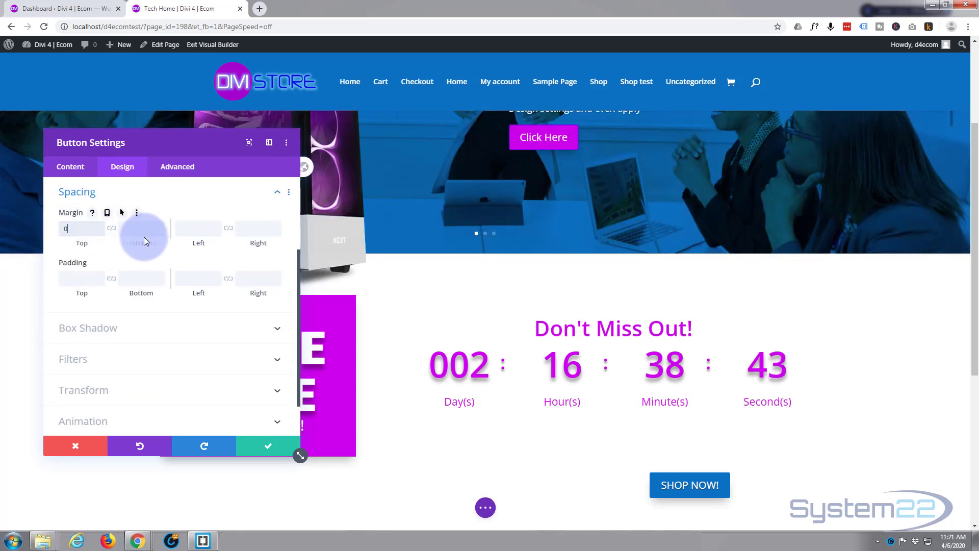
{"action": "type", "text": "0"}
Set the button's linked left and right padding to 100px and its left margin to -300px, and save the button settings.
{"action": "left_click", "coordinate": [70, 280]}
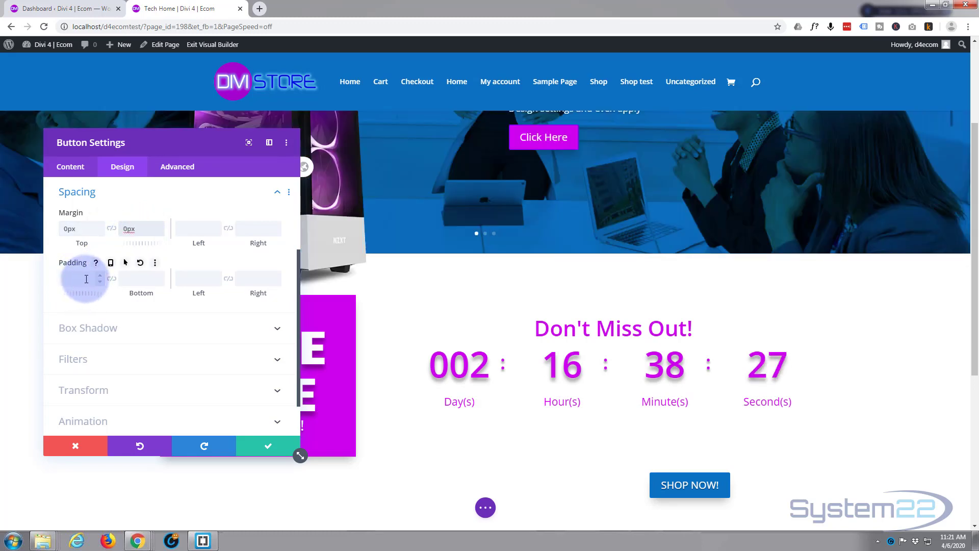
{"action": "left_click", "coordinate": [663, 494]}
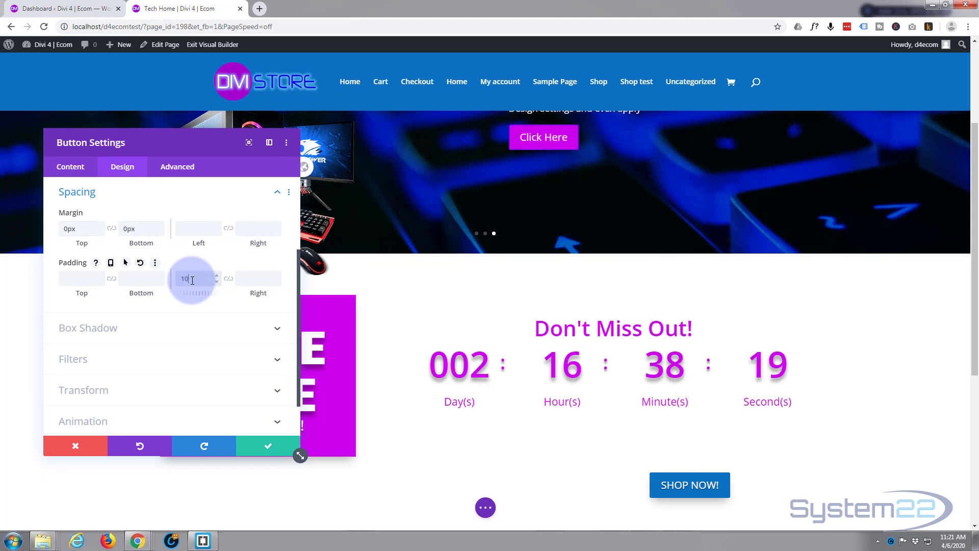
{"action": "left_click", "coordinate": [192, 281]}
{"action": "type", "text": "100px"}
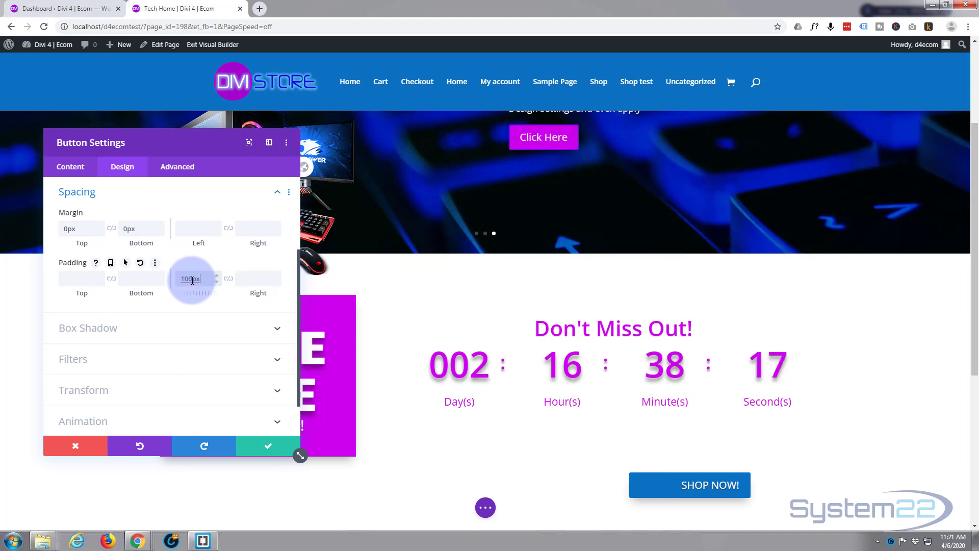
{"action": "left_click", "coordinate": [228, 280]}
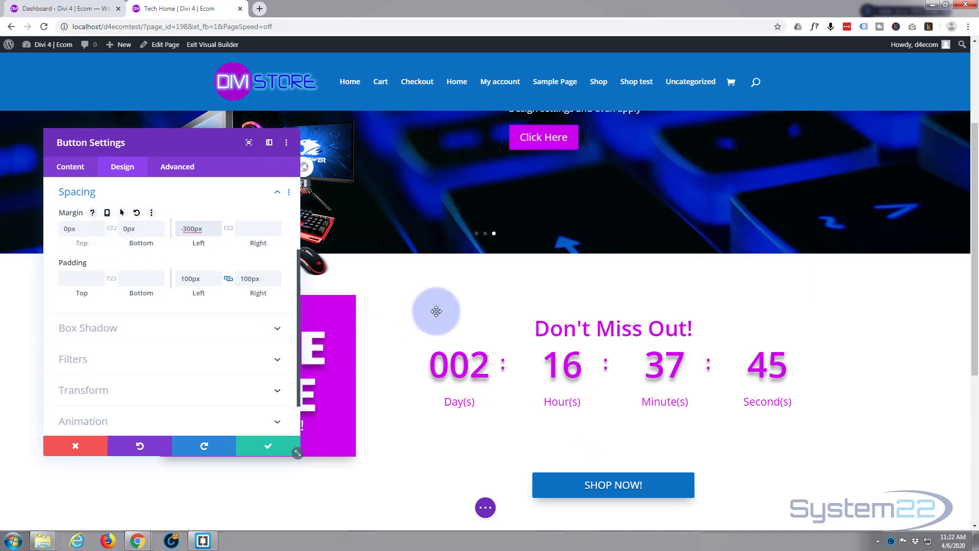
{"action": "left_click", "coordinate": [270, 447]}
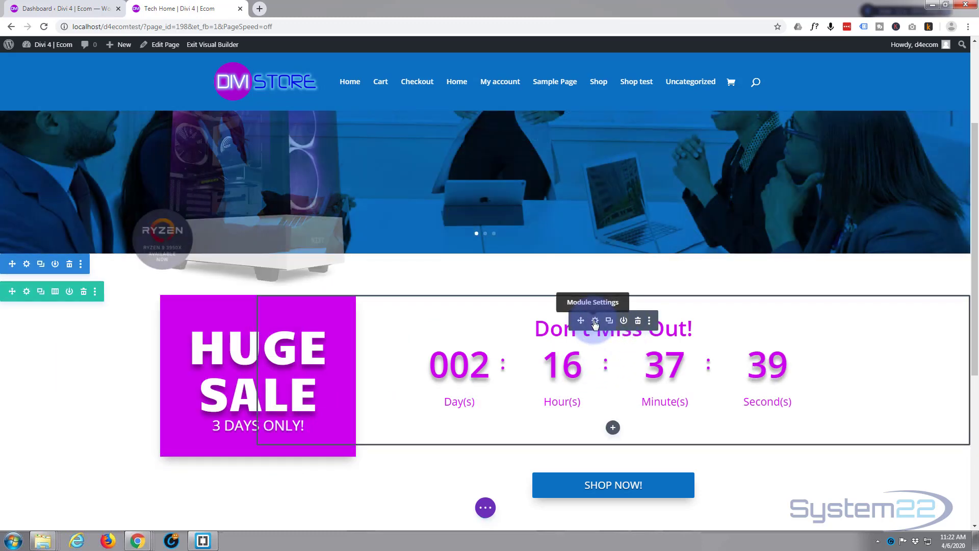
Set the countdown timer's bottom padding to 0px and top margin to -50px, and save the timer settings.
{"action": "left_click", "coordinate": [594, 321]}
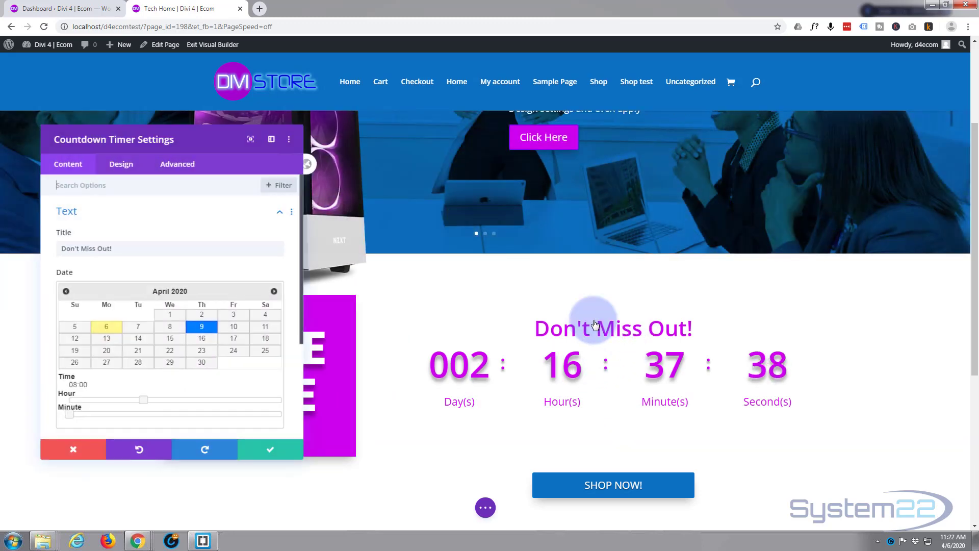
{"action": "left_click", "coordinate": [123, 169]}
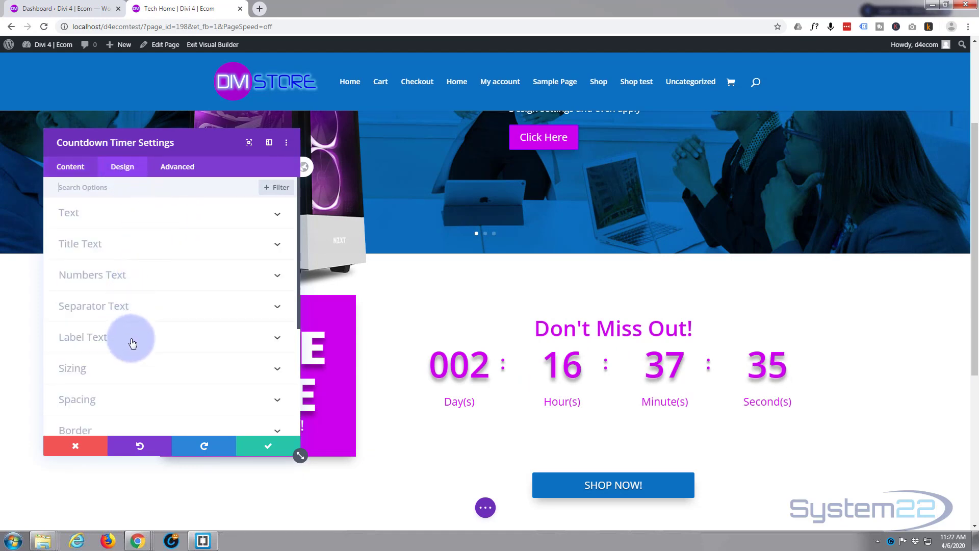
{"action": "scroll", "coordinate": [148, 322], "scroll_direction": "down", "scroll_amount": 2}
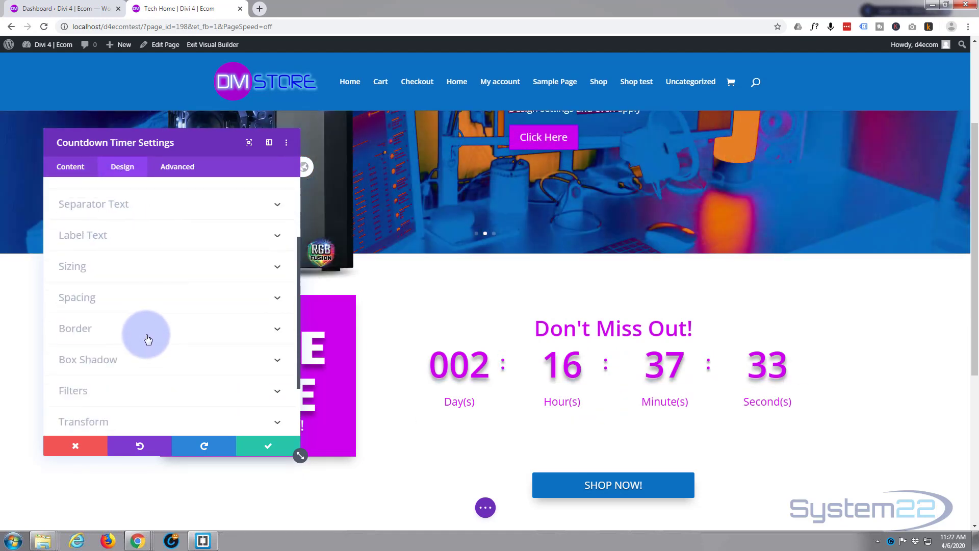
{"action": "left_click", "coordinate": [141, 304]}
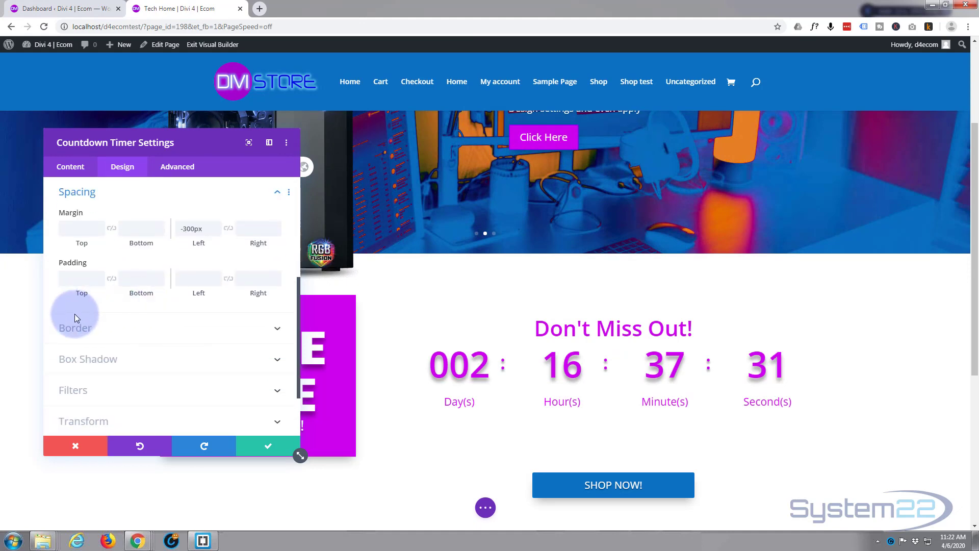
{"action": "left_click", "coordinate": [132, 279]}
{"action": "type", "text": "0px"}
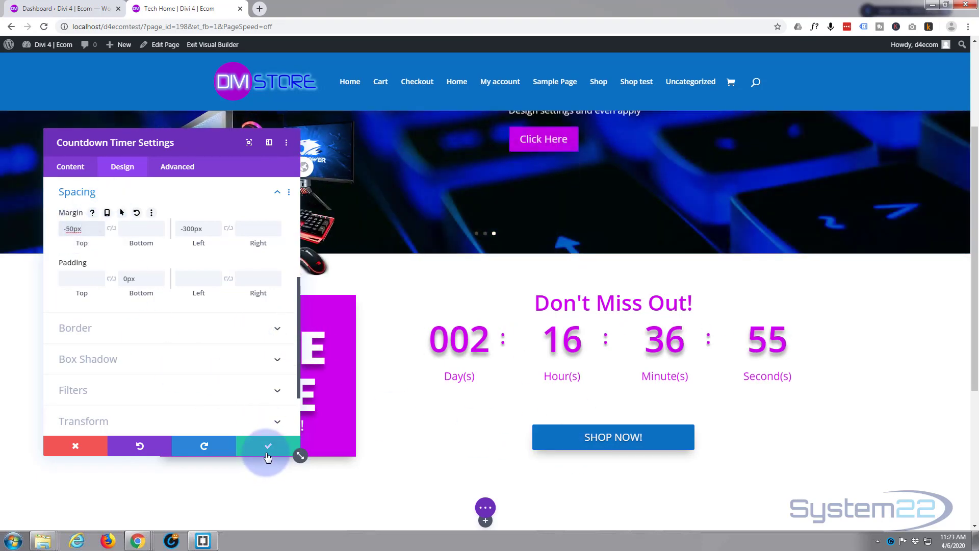
{"action": "left_click", "coordinate": [267, 450]}
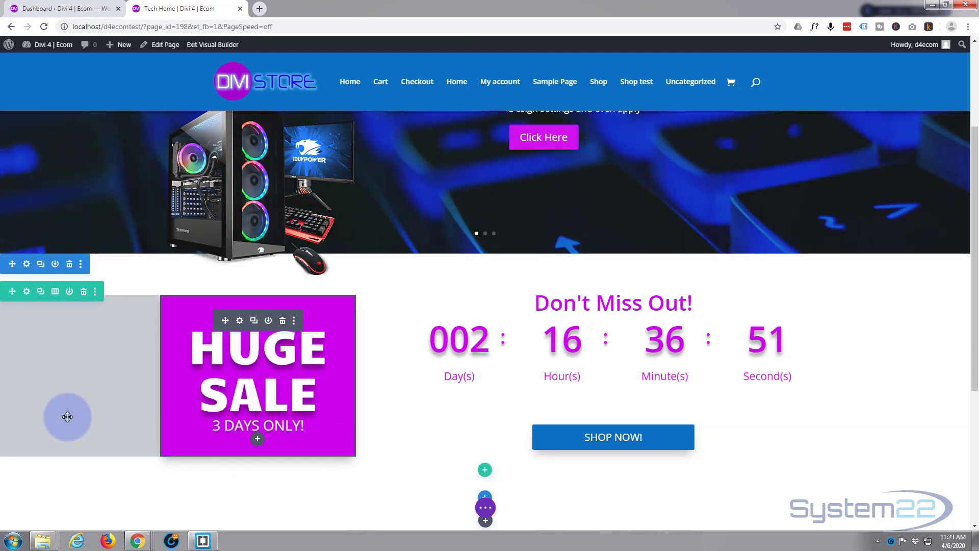
{"action": "scroll", "coordinate": [255, 423], "scroll_direction": "down", "scroll_amount": 2}
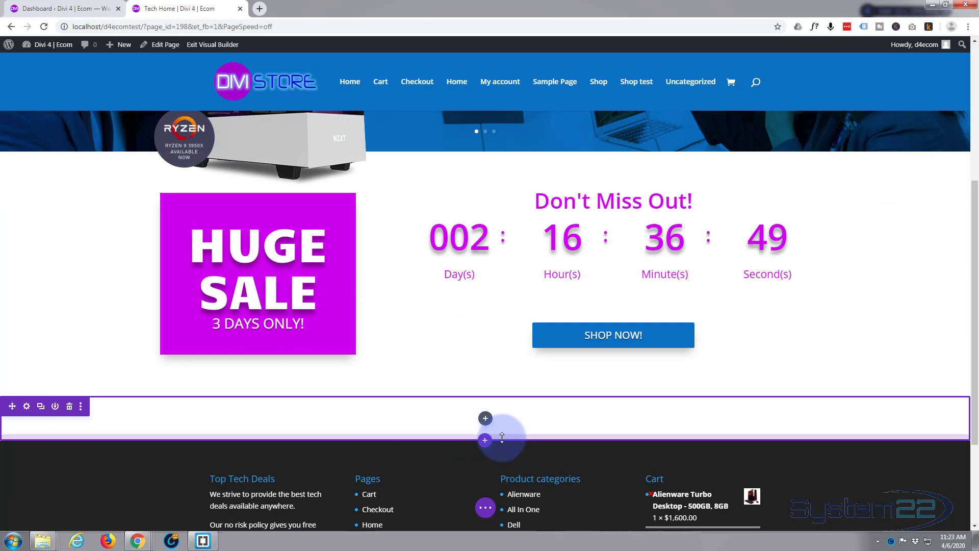
Delete the empty section between the sale section and the footer.
{"action": "left_click_drag", "start_coordinate": [502, 437], "coordinate": [509, 400]}
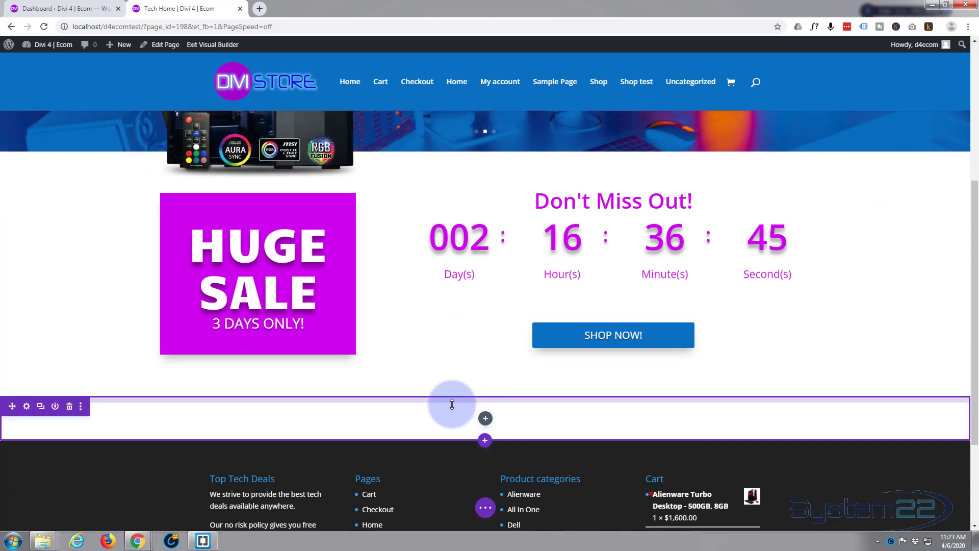
{"action": "left_click", "coordinate": [69, 406]}
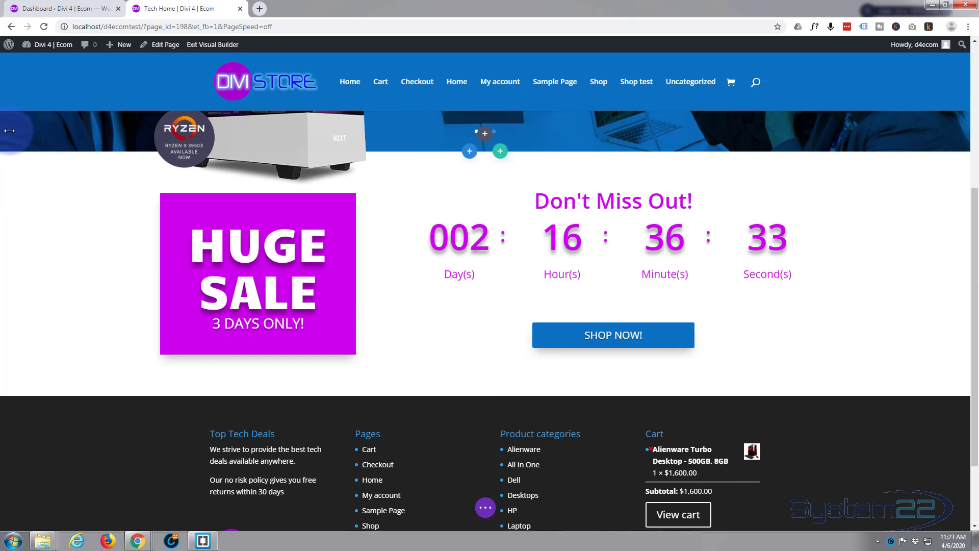
Set the sale section's background to the E89VvNK.png image of the computer towers from the media library, and save the section settings.
{"action": "mouse_move", "coordinate": [26, 166]}
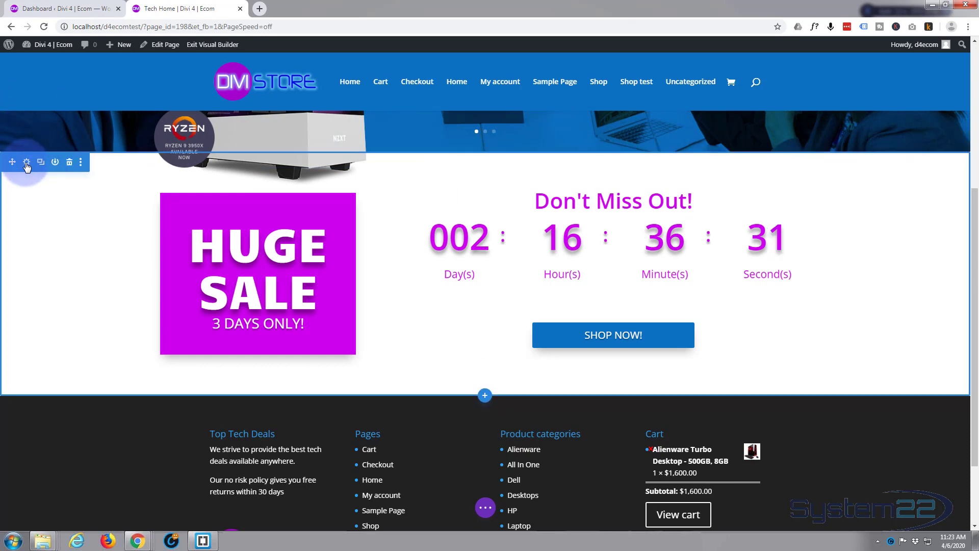
{"action": "left_click", "coordinate": [27, 163]}
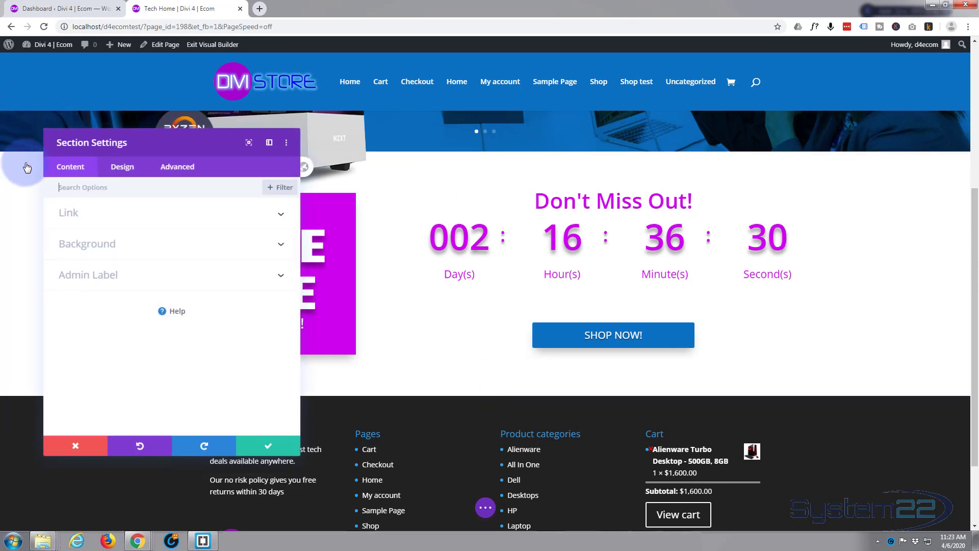
{"action": "left_click", "coordinate": [117, 243]}
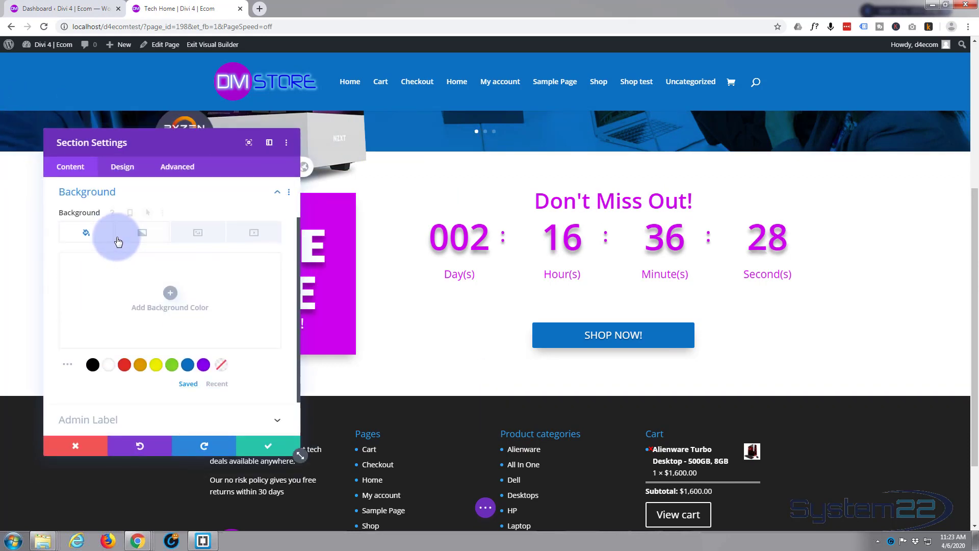
{"action": "left_click", "coordinate": [209, 238]}
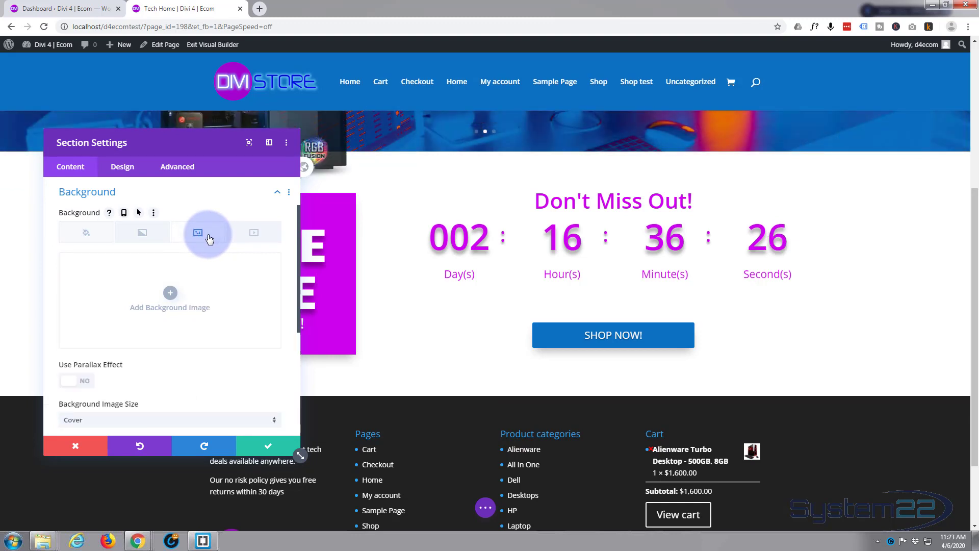
{"action": "left_click", "coordinate": [171, 293]}
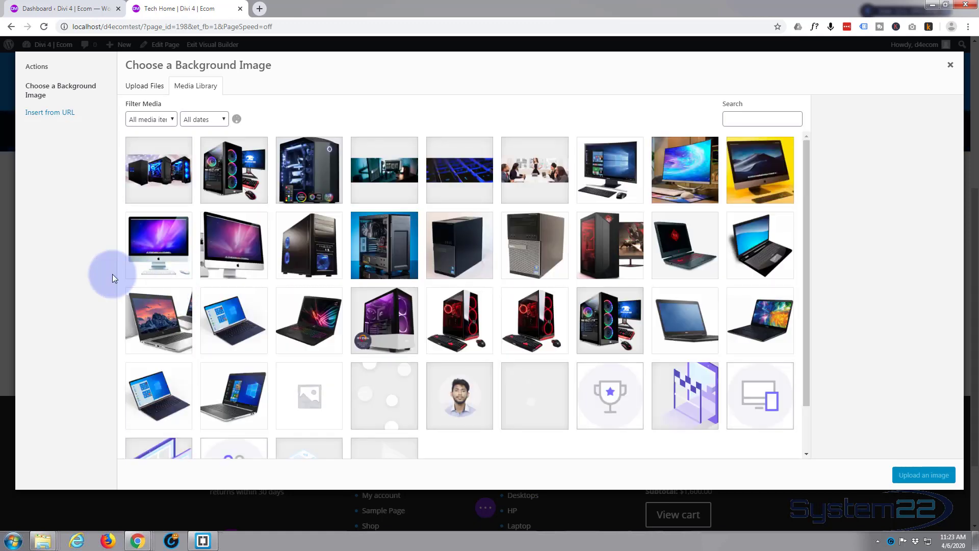
{"action": "left_click", "coordinate": [168, 167]}
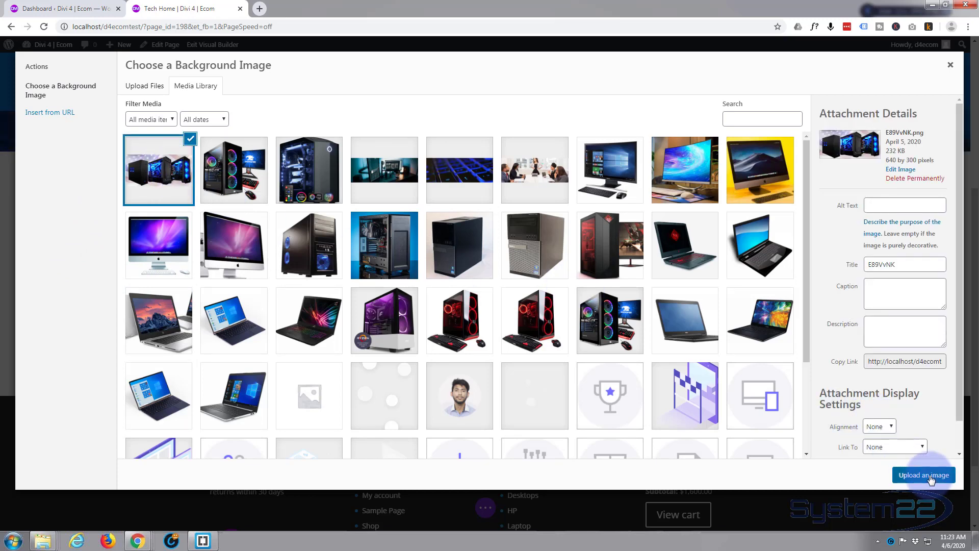
{"action": "left_click", "coordinate": [924, 475]}
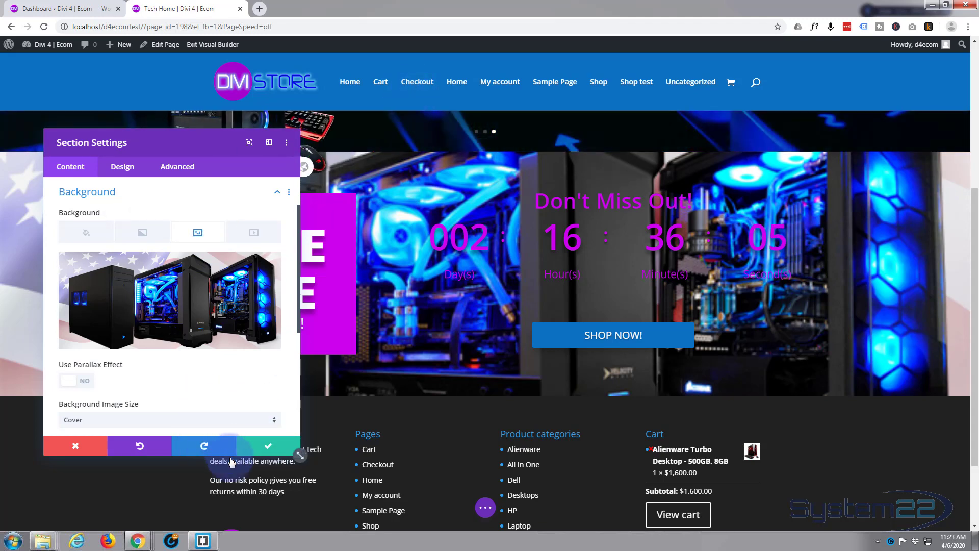
{"action": "left_click", "coordinate": [269, 448]}
Set the sale section's linked top and bottom padding to 0px and save the section settings.
{"action": "mouse_move", "coordinate": [47, 173]}
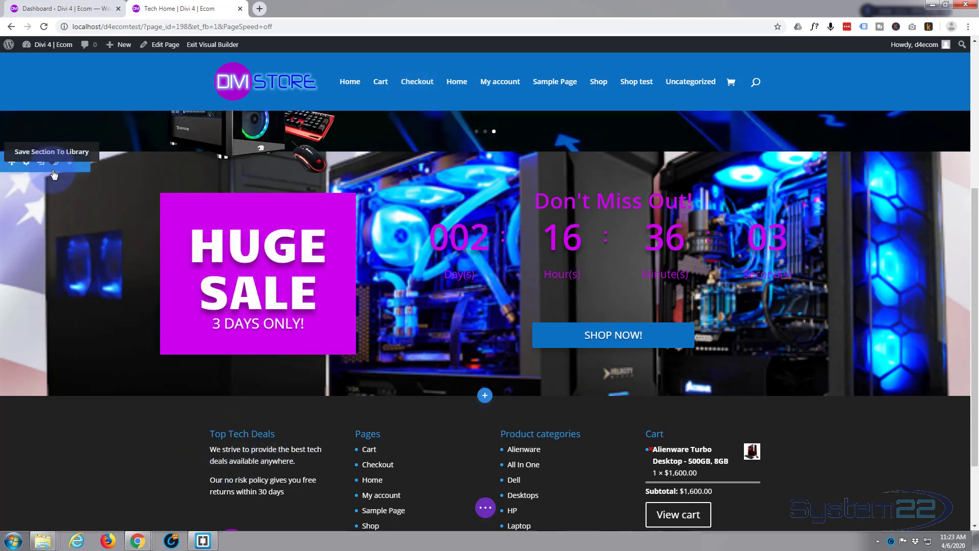
{"action": "mouse_move", "coordinate": [47, 189]}
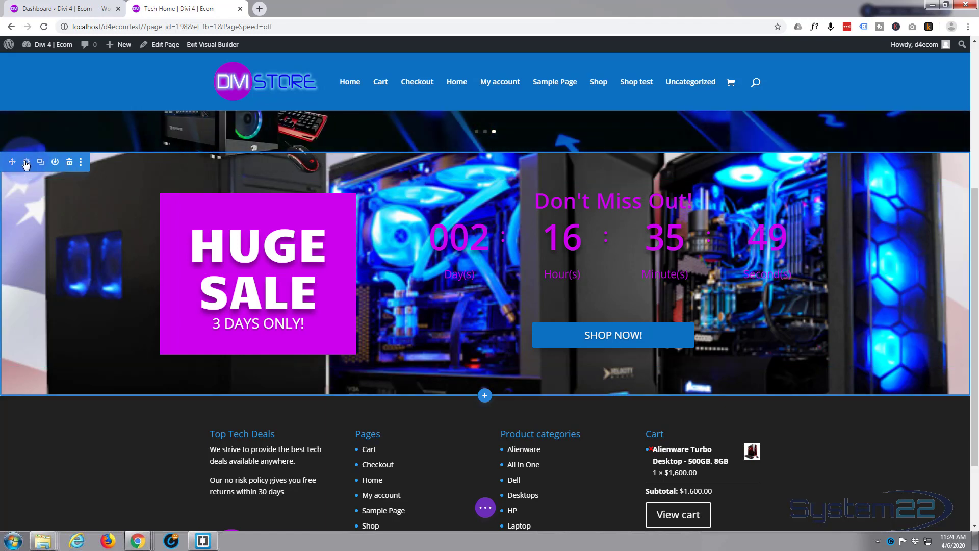
{"action": "left_click", "coordinate": [26, 163]}
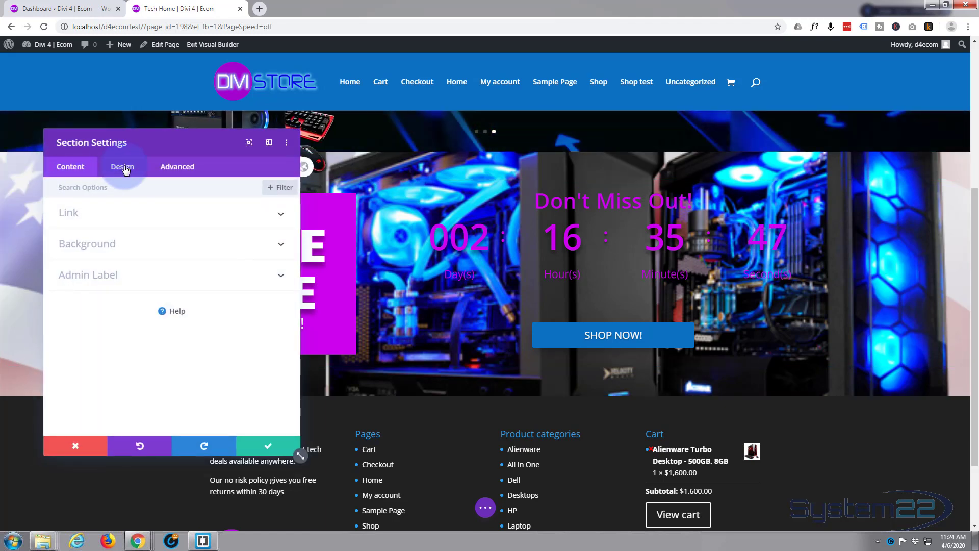
{"action": "left_click", "coordinate": [125, 168]}
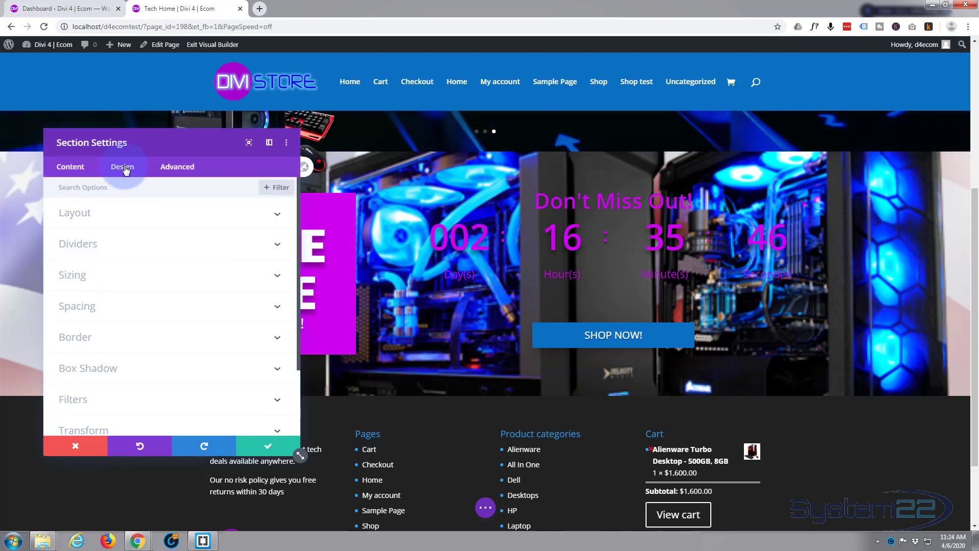
{"action": "left_click", "coordinate": [121, 309]}
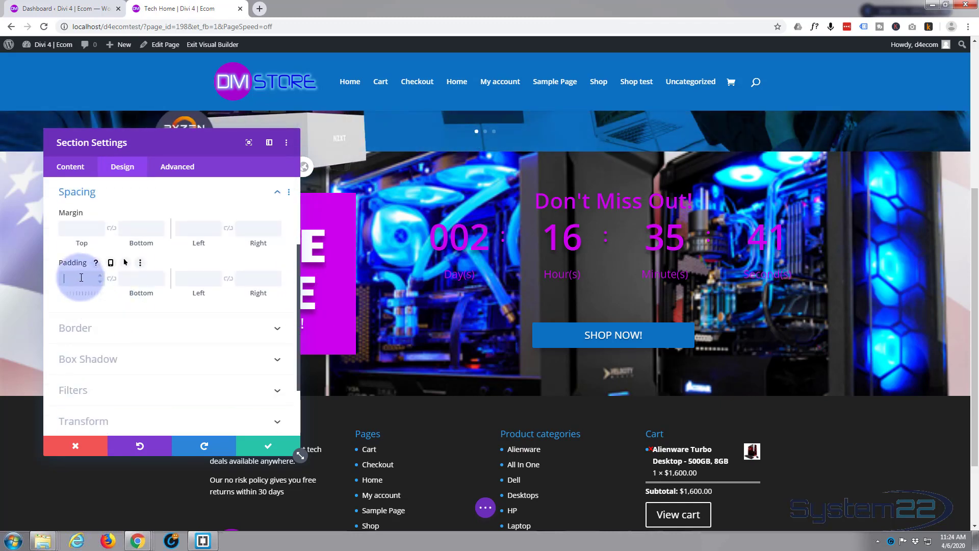
{"action": "type", "text": "0"}
{"action": "left_click", "coordinate": [110, 279]}
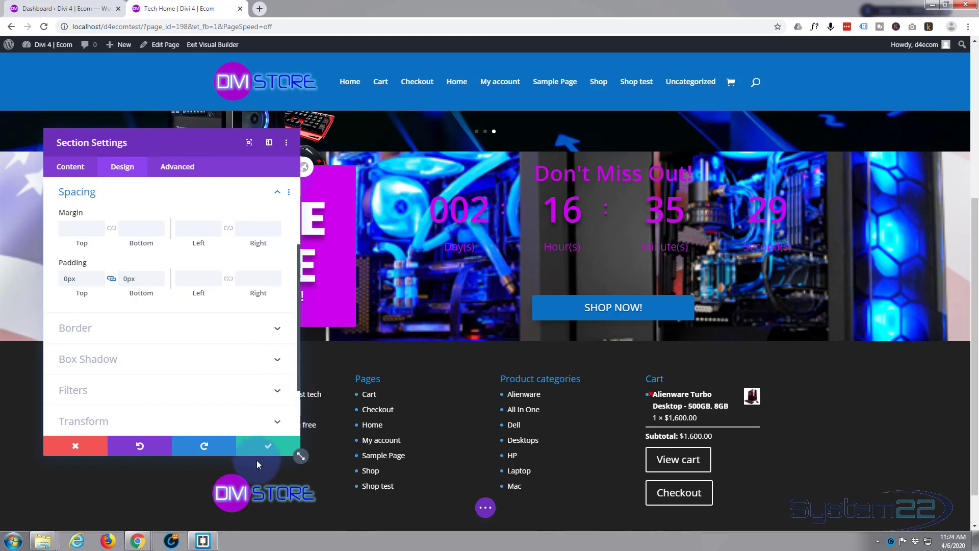
{"action": "left_click", "coordinate": [263, 448]}
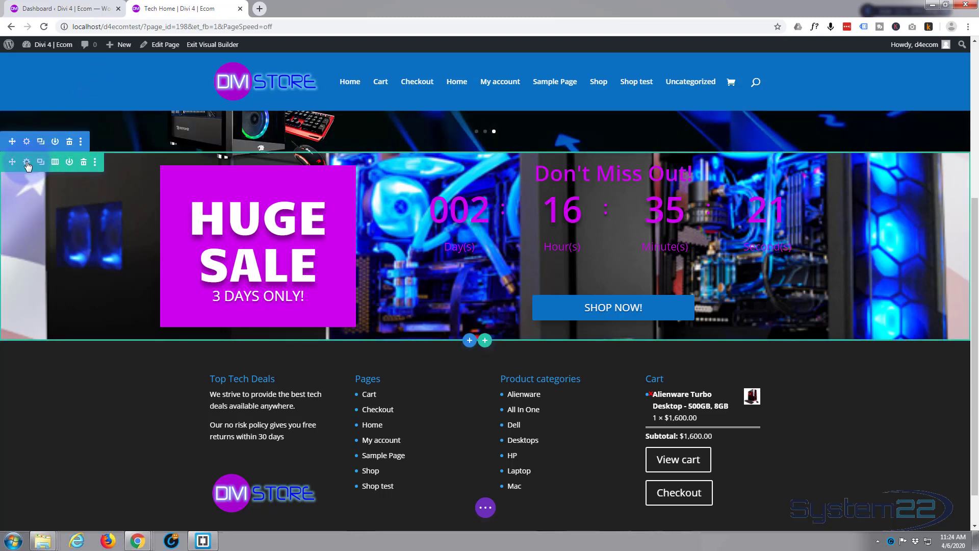
Give the sale row a semi-transparent white background colour of rgba(255,255,255,0.86).
{"action": "left_click", "coordinate": [27, 163]}
{"action": "left_click", "coordinate": [121, 168]}
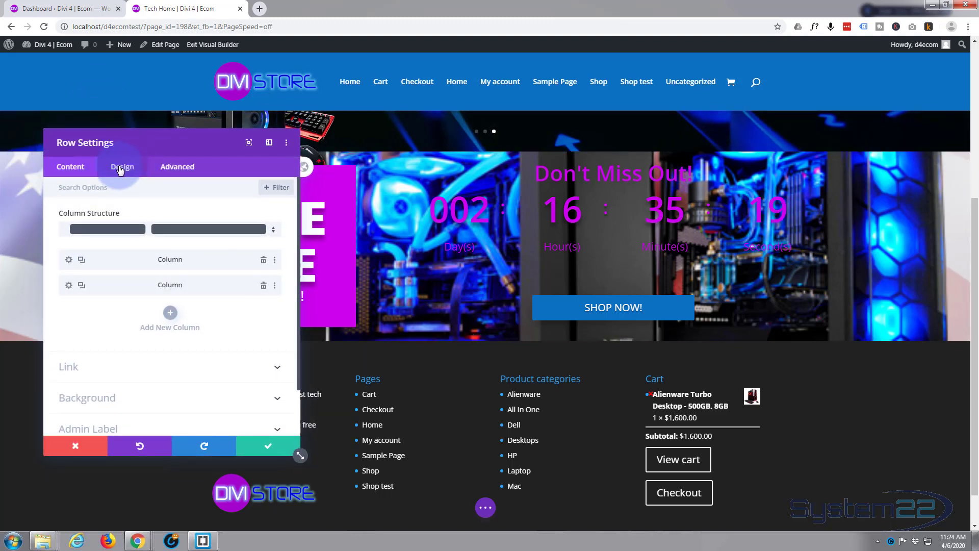
{"action": "left_click", "coordinate": [76, 167]}
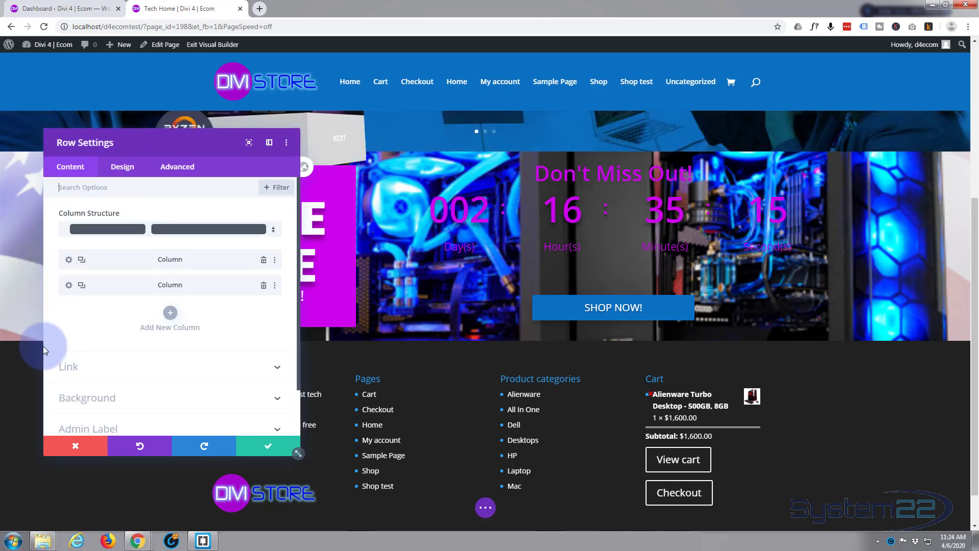
{"action": "left_click", "coordinate": [100, 402]}
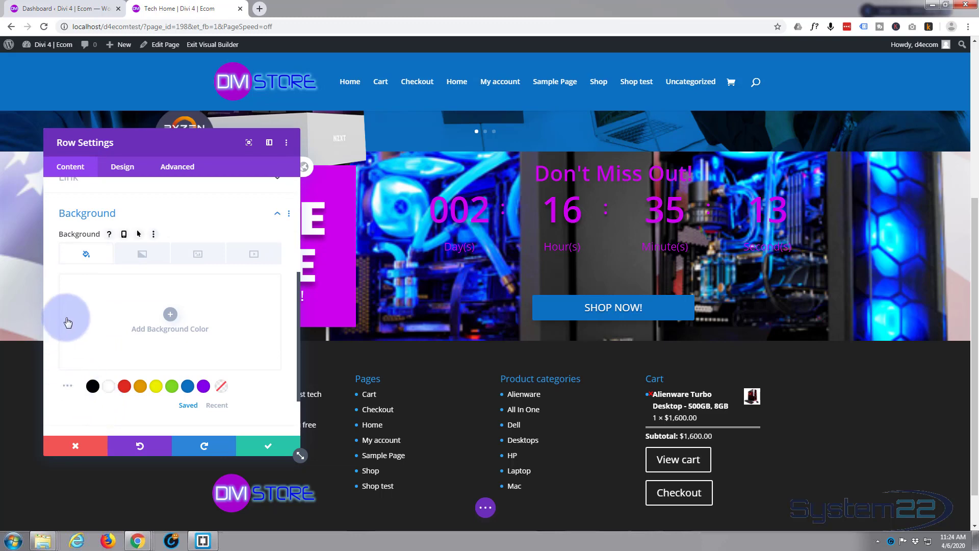
{"action": "left_click", "coordinate": [108, 388]}
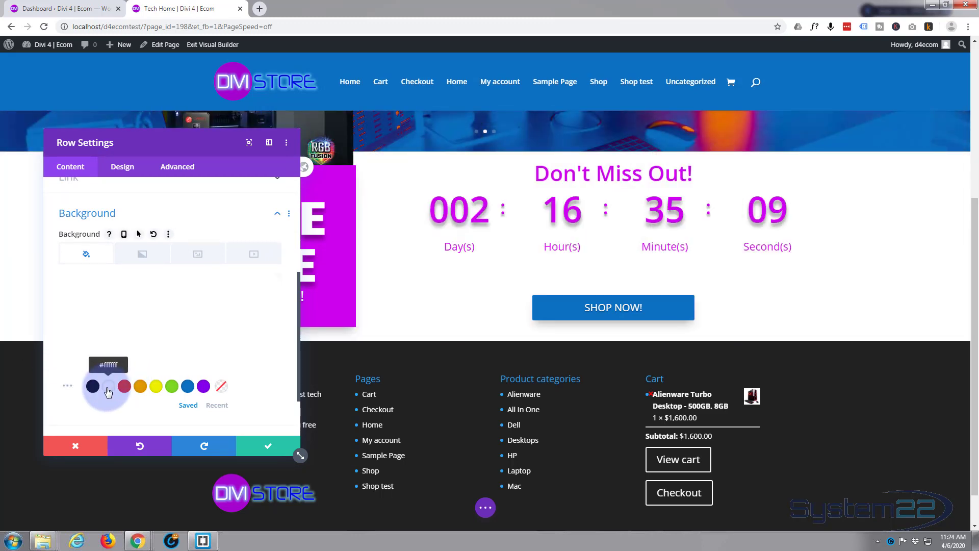
{"action": "mouse_move", "coordinate": [209, 299]}
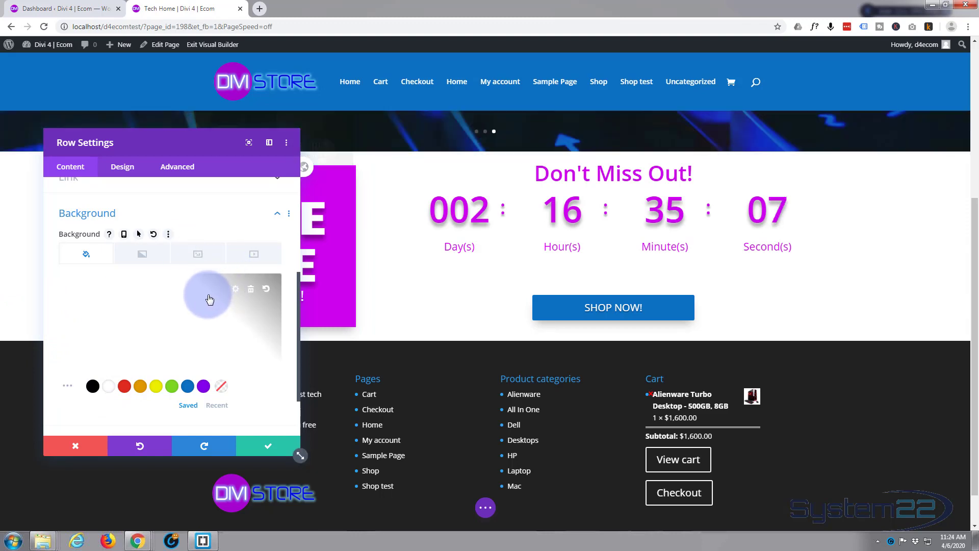
{"action": "left_click", "coordinate": [118, 323]}
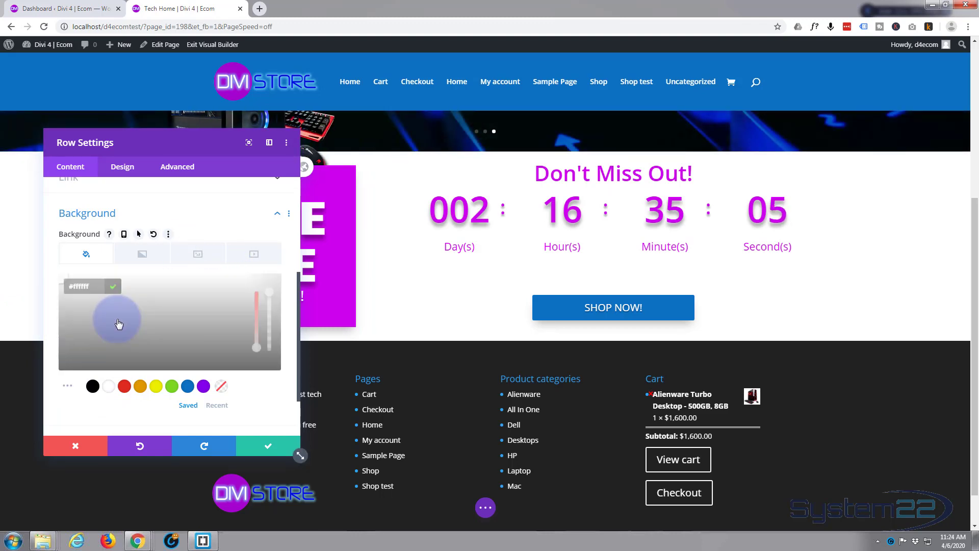
{"action": "left_click", "coordinate": [264, 291]}
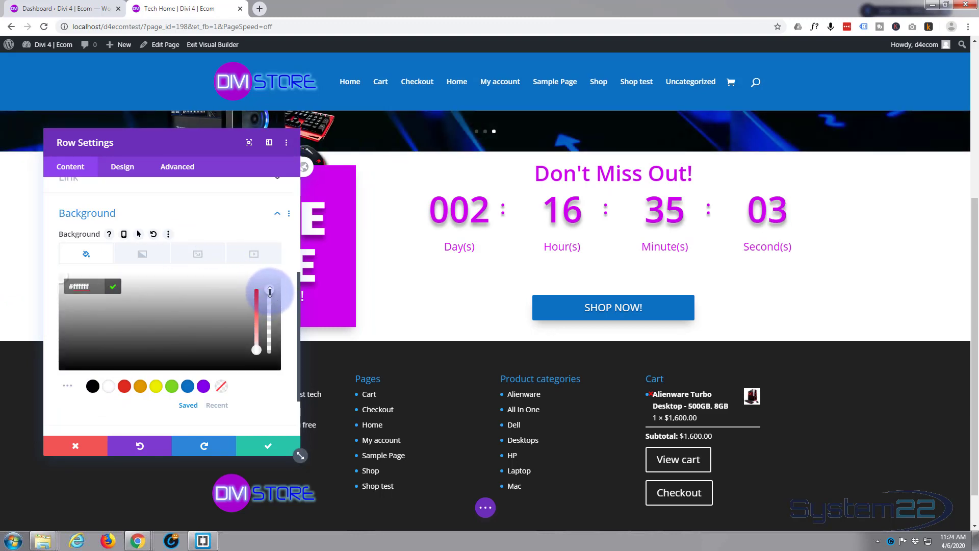
{"action": "left_click_drag", "start_coordinate": [270, 291], "coordinate": [272, 309]}
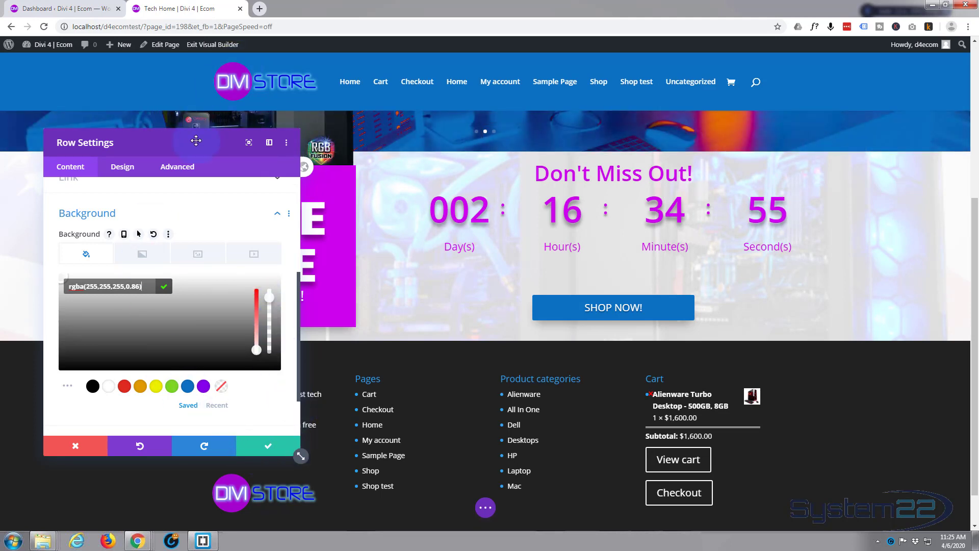
Set the sale row's linked top and bottom padding to 100px, check the spacing on the page, and save the row settings.
{"action": "left_click_drag", "start_coordinate": [196, 140], "coordinate": [653, 348]}
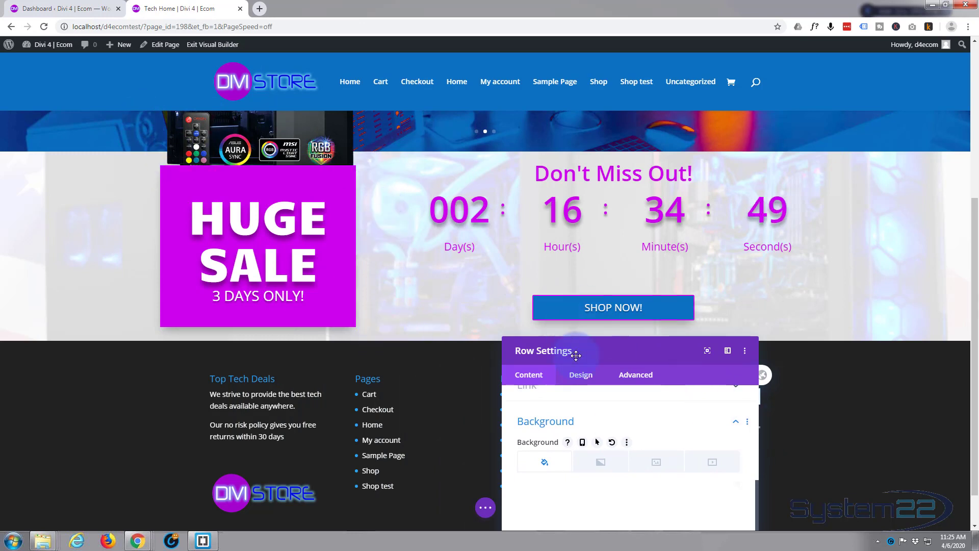
{"action": "left_click", "coordinate": [589, 378]}
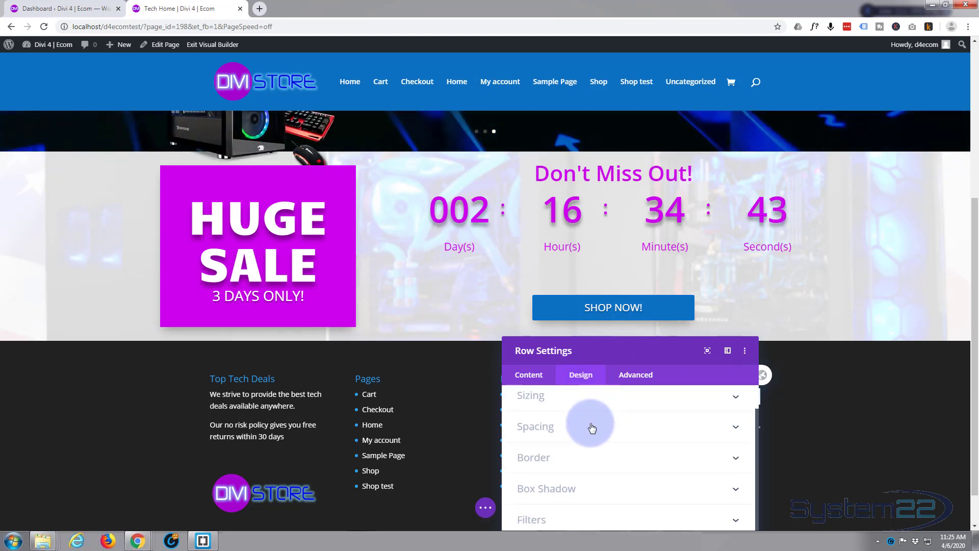
{"action": "left_click", "coordinate": [592, 427]}
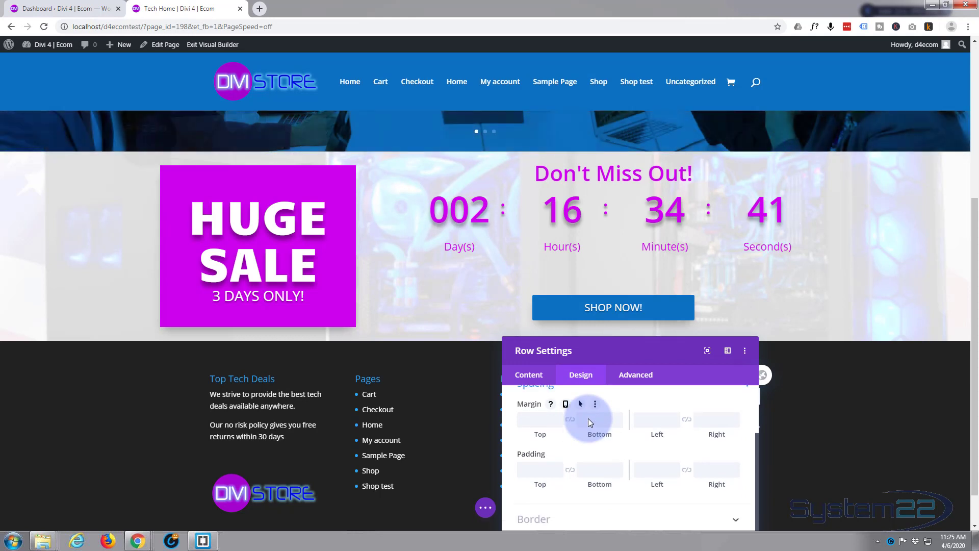
{"action": "scroll", "coordinate": [565, 457], "scroll_direction": "down", "scroll_amount": 1}
{"action": "left_click", "coordinate": [533, 435]}
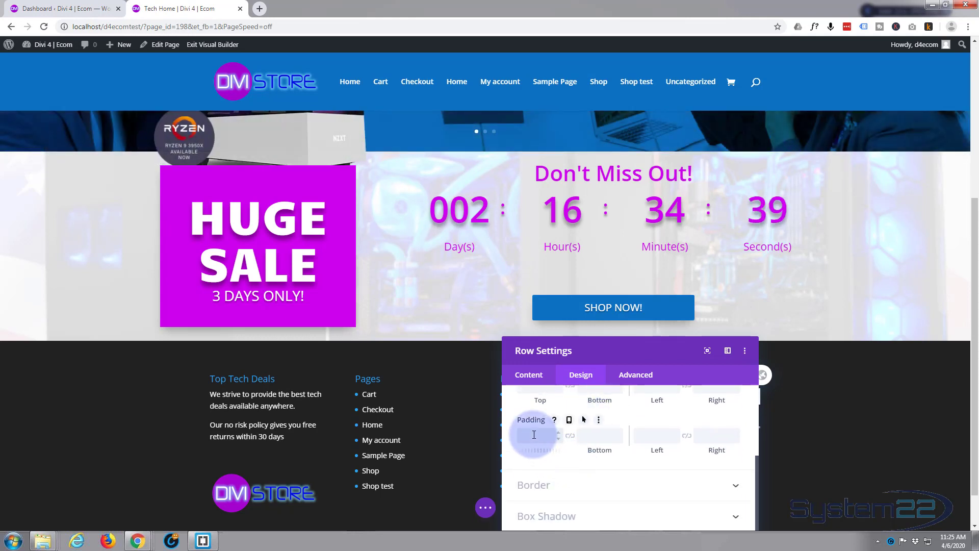
{"action": "type", "text": "1"}
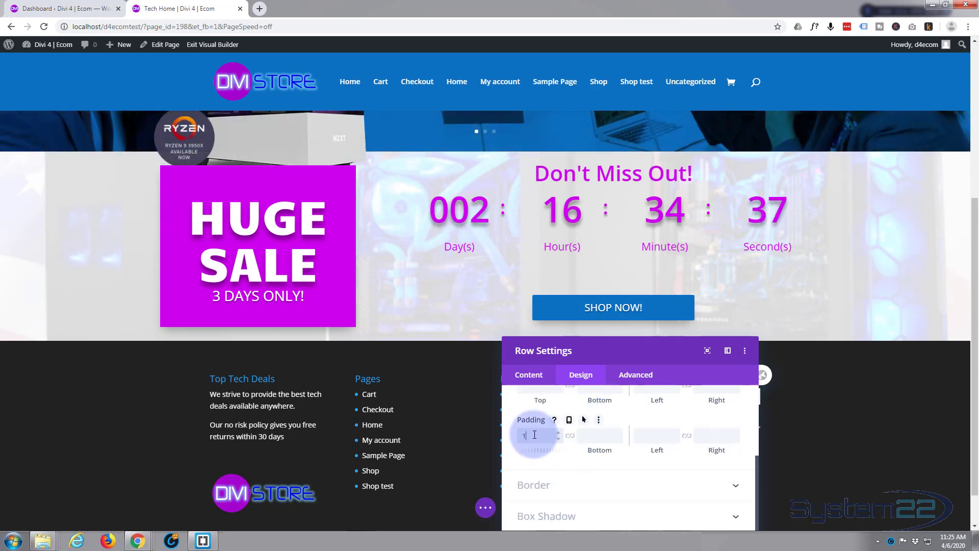
{"action": "type", "text": "00"}
{"action": "left_click", "coordinate": [569, 436]}
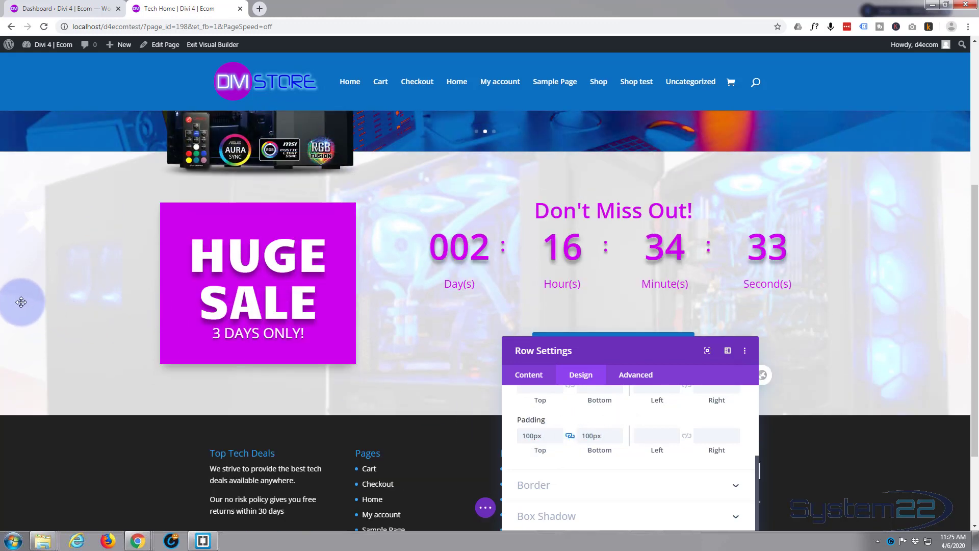
{"action": "scroll", "coordinate": [43, 288], "scroll_direction": "up", "scroll_amount": 2}
{"action": "scroll", "coordinate": [44, 286], "scroll_direction": "down", "scroll_amount": 3}
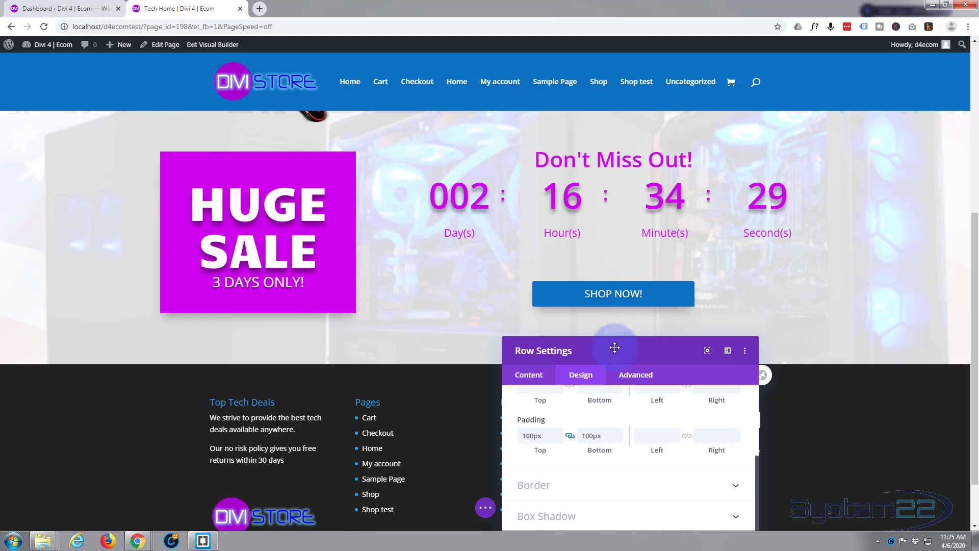
{"action": "scroll", "coordinate": [464, 313], "scroll_direction": "up", "scroll_amount": 2}
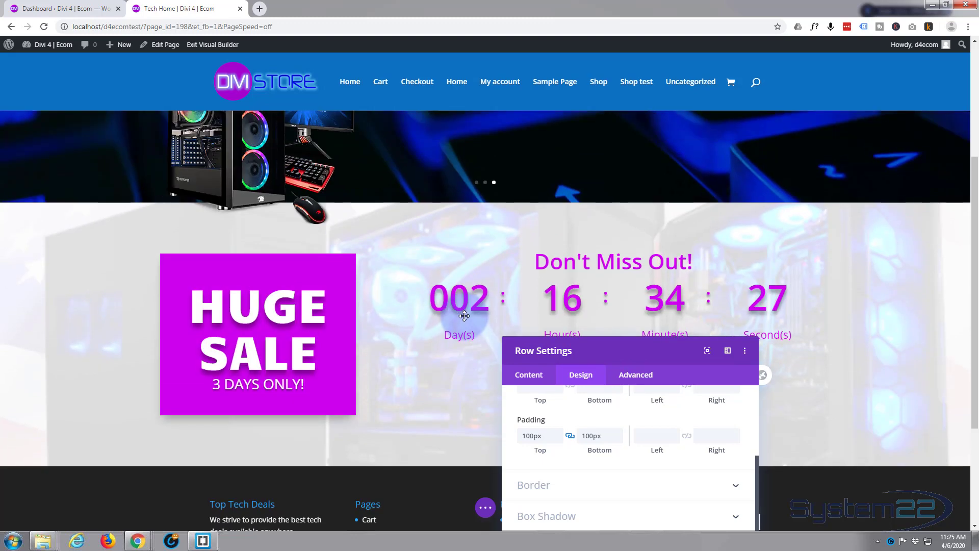
{"action": "scroll", "coordinate": [464, 314], "scroll_direction": "down", "scroll_amount": 3}
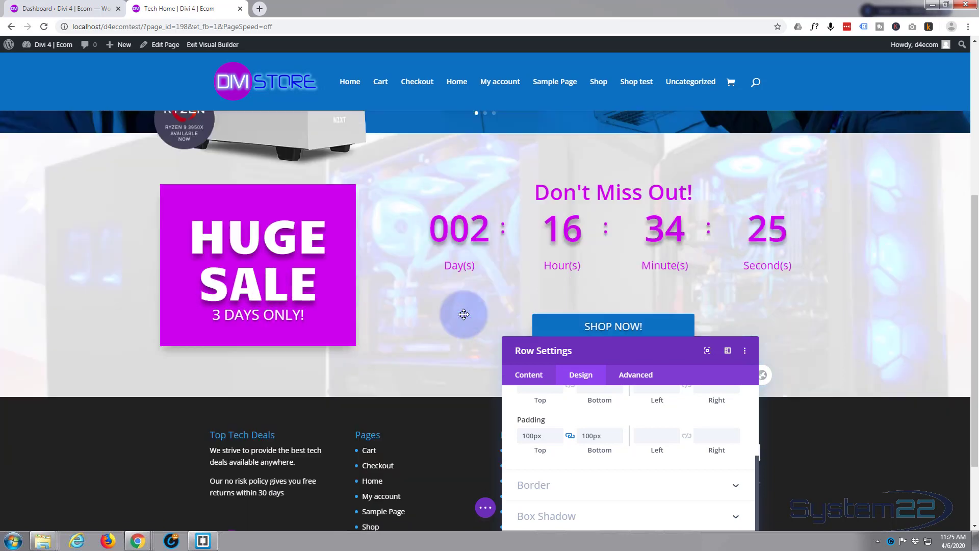
{"action": "left_click_drag", "start_coordinate": [656, 350], "coordinate": [642, 145]}
{"action": "left_click", "coordinate": [715, 443]}
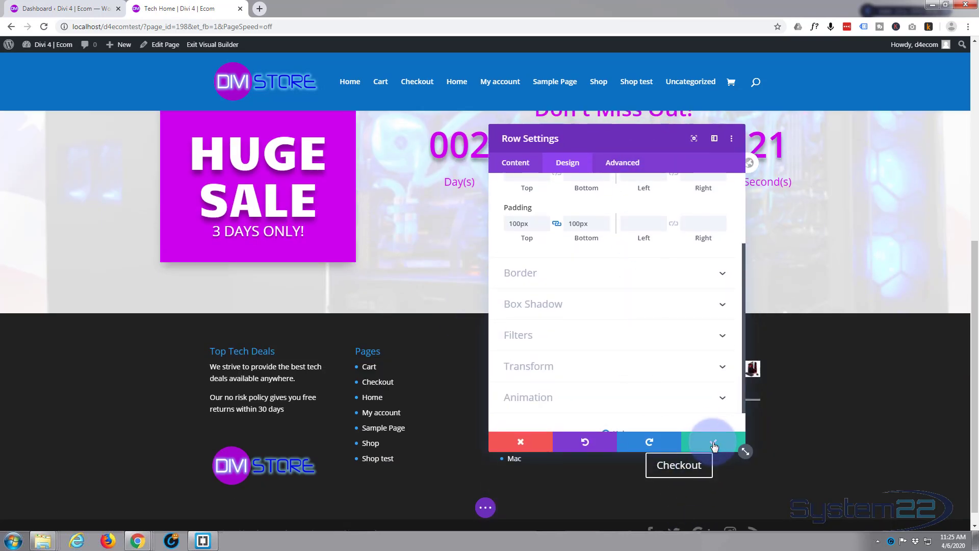
{"action": "scroll", "coordinate": [435, 419], "scroll_direction": "up", "scroll_amount": 1}
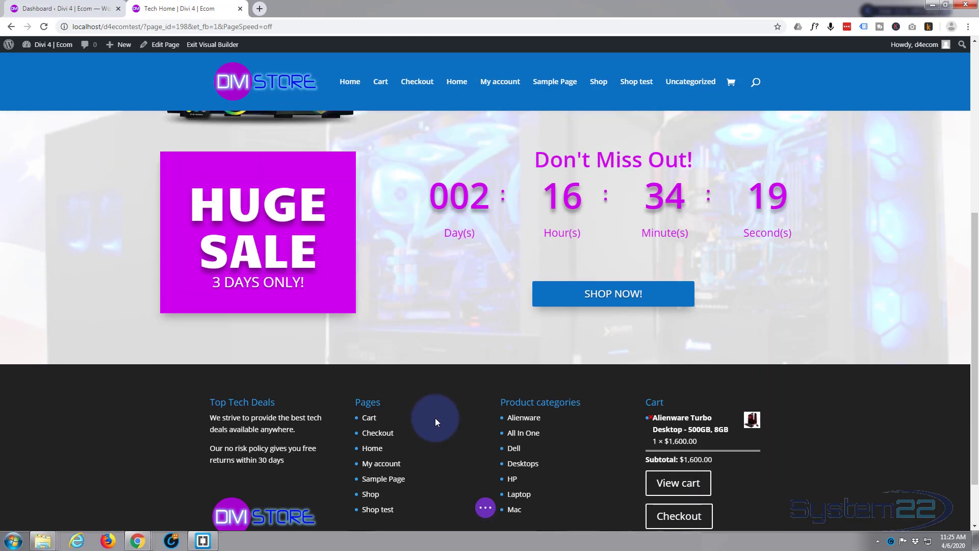
Switch the page preview to tablet size and check how the sale row's box, countdown and button are laid out.
{"action": "scroll", "coordinate": [435, 417], "scroll_direction": "up", "scroll_amount": 1}
{"action": "scroll", "coordinate": [435, 417], "scroll_direction": "up", "scroll_amount": 1}
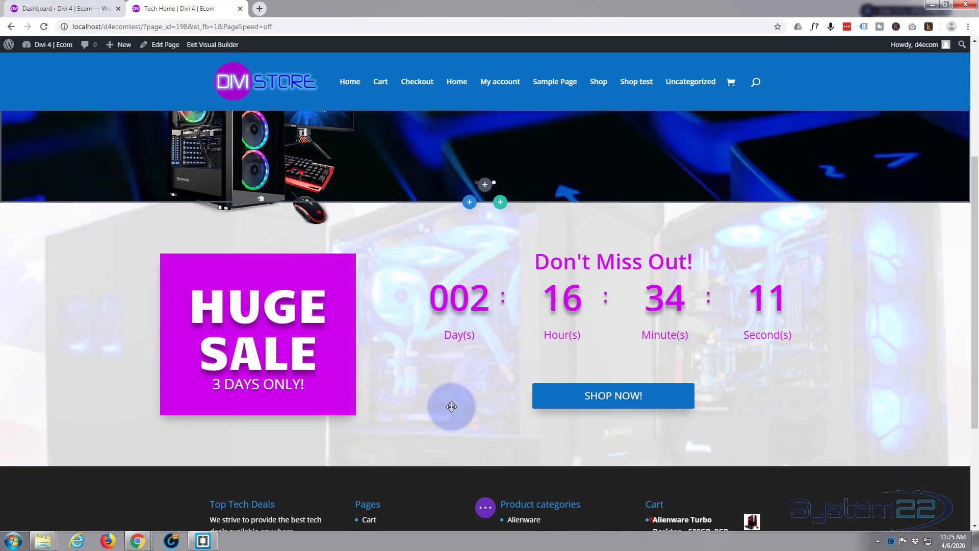
{"action": "left_click", "coordinate": [486, 507]}
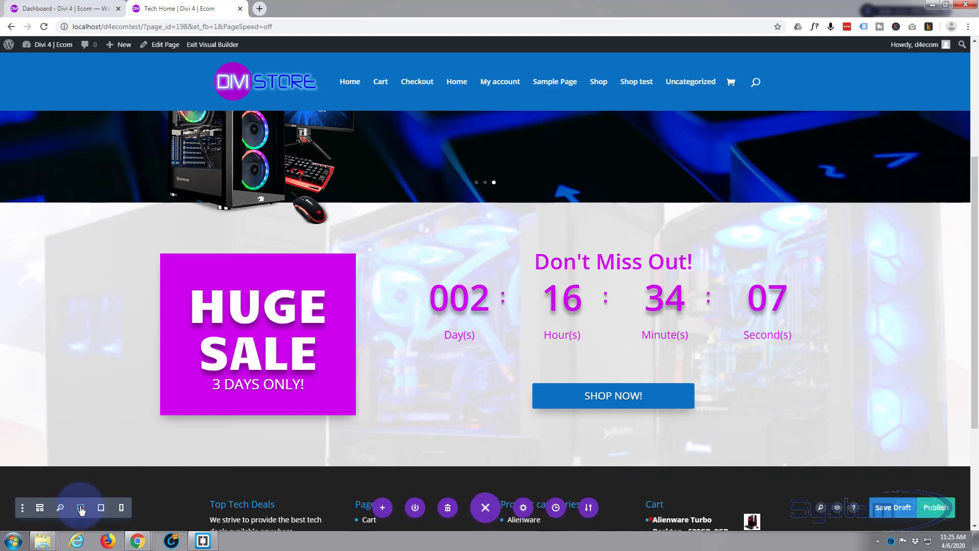
{"action": "left_click", "coordinate": [101, 512]}
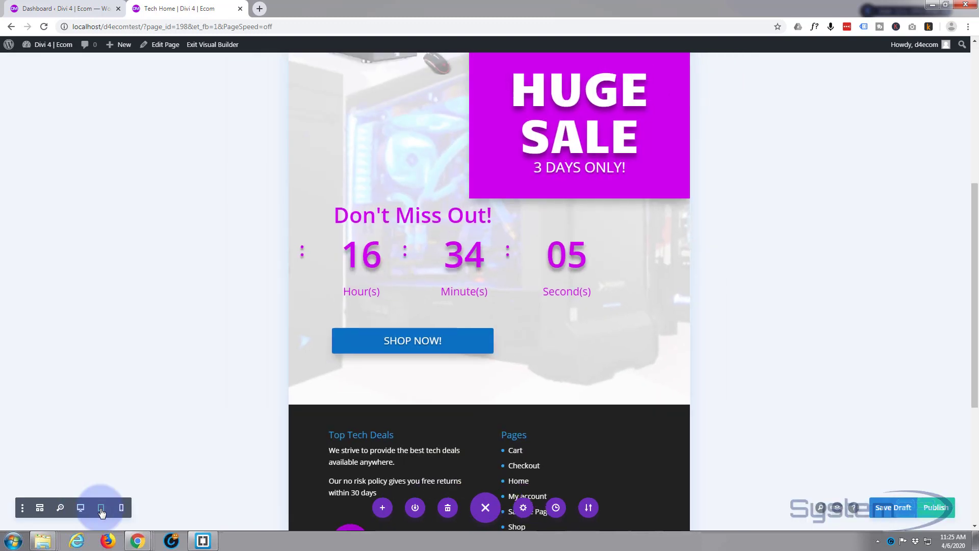
{"action": "scroll", "coordinate": [363, 323], "scroll_direction": "up", "scroll_amount": 3}
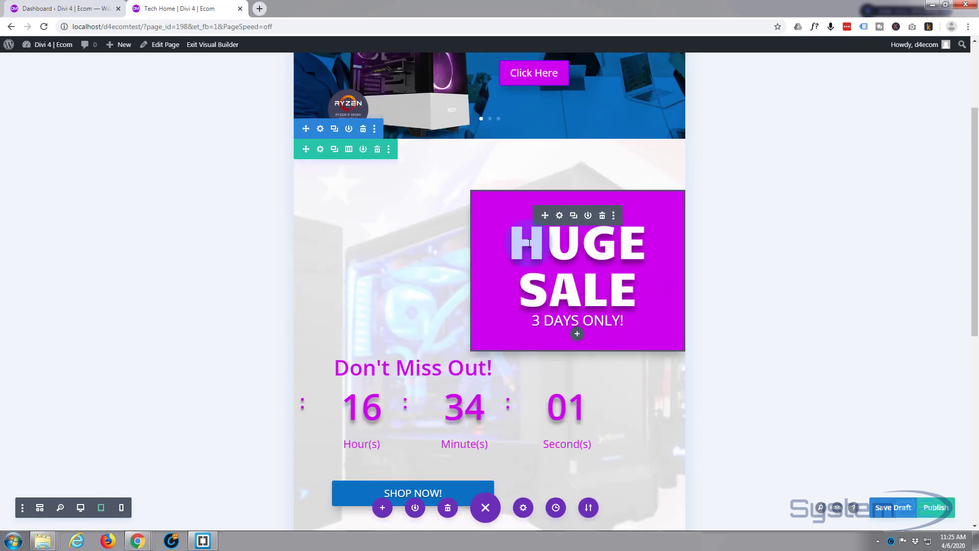
{"action": "scroll", "coordinate": [357, 316], "scroll_direction": "down", "scroll_amount": 1}
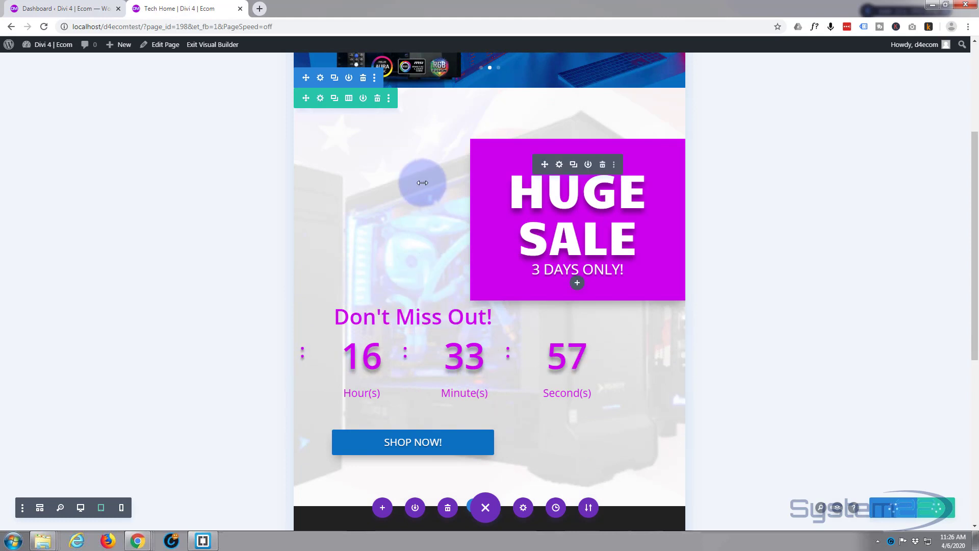
{"action": "scroll", "coordinate": [421, 182], "scroll_direction": "up", "scroll_amount": 1}
Set the Huge Sale text module's tablet width to 100% in its sizing options.
{"action": "left_click", "coordinate": [560, 216]}
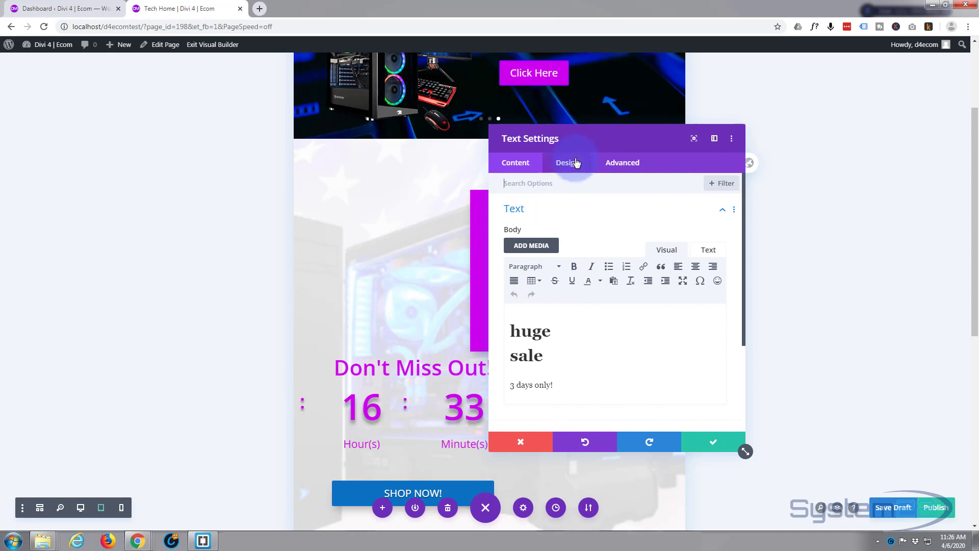
{"action": "left_click", "coordinate": [570, 167]}
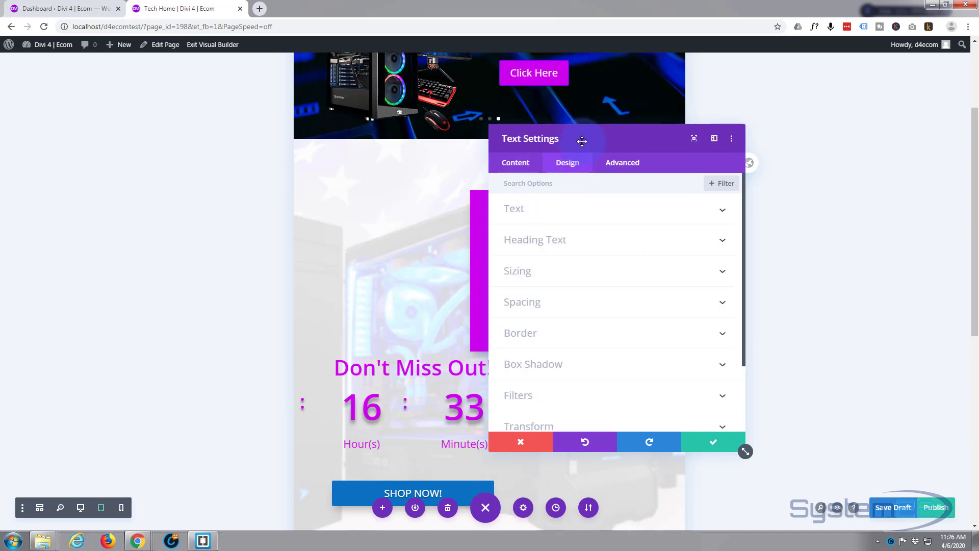
{"action": "left_click_drag", "start_coordinate": [582, 141], "coordinate": [826, 113]}
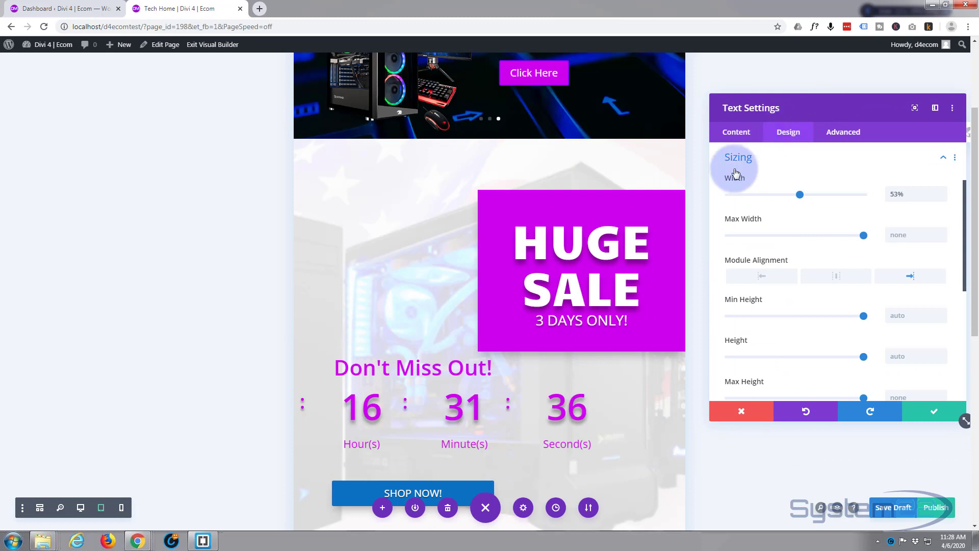
{"action": "mouse_move", "coordinate": [741, 226]}
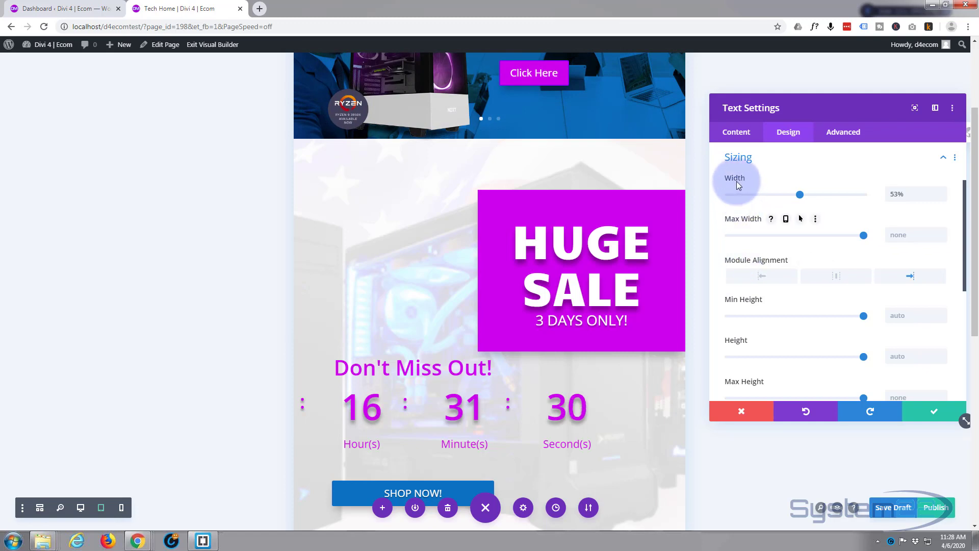
{"action": "mouse_move", "coordinate": [739, 179]}
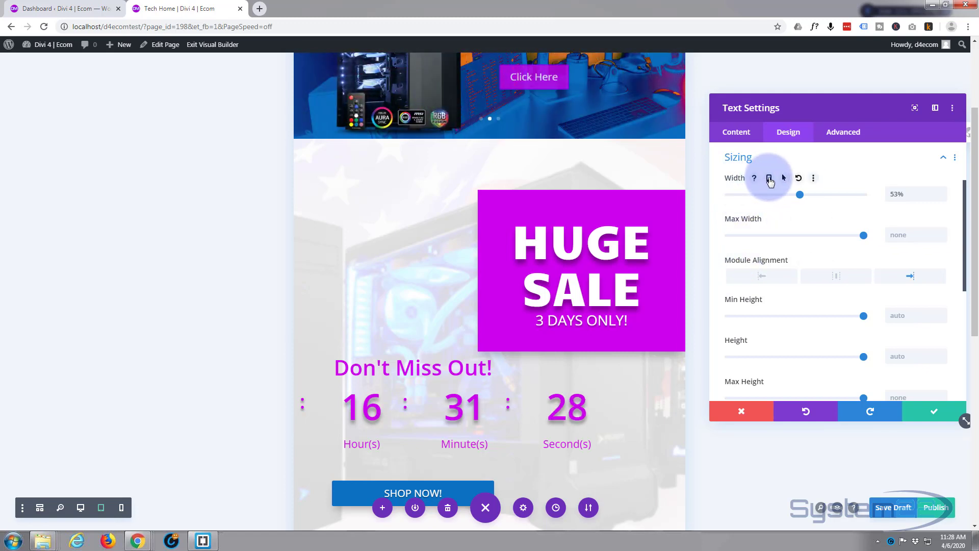
{"action": "left_click", "coordinate": [770, 179]}
{"action": "left_click", "coordinate": [836, 203]}
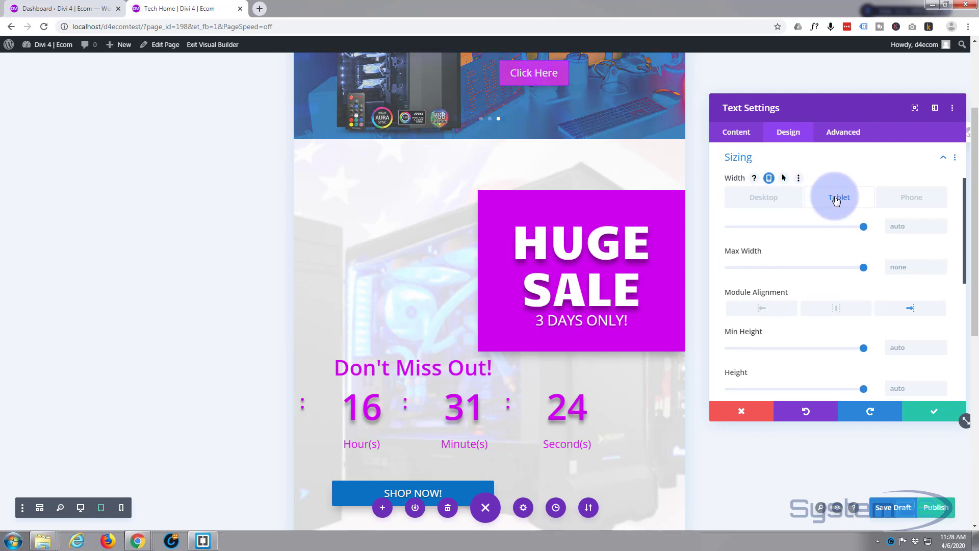
{"action": "left_click", "coordinate": [901, 228]}
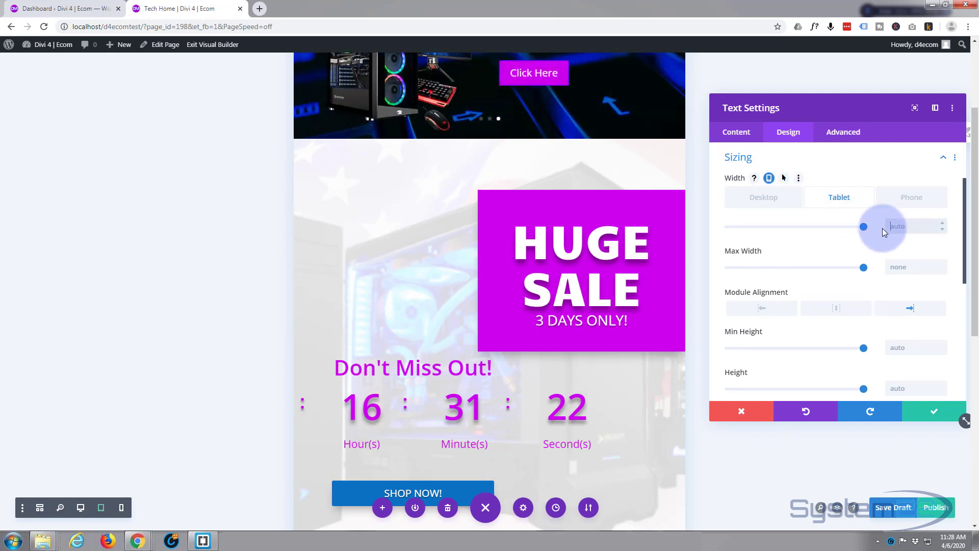
{"action": "left_click_drag", "start_coordinate": [861, 229], "coordinate": [879, 229]}
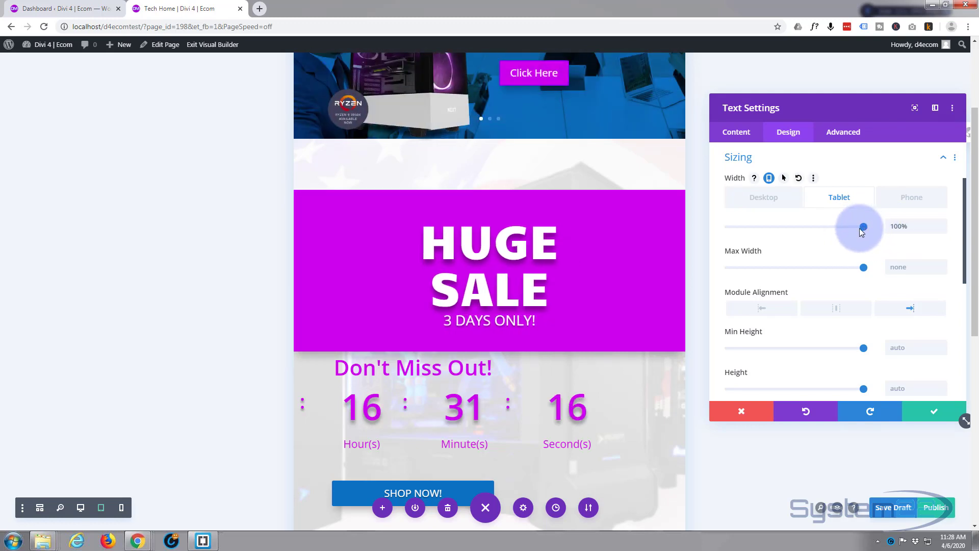
Centre the Huge Sale text module on tablet, set its tablet width to 90%, and save the module settings.
{"action": "left_click", "coordinate": [837, 309]}
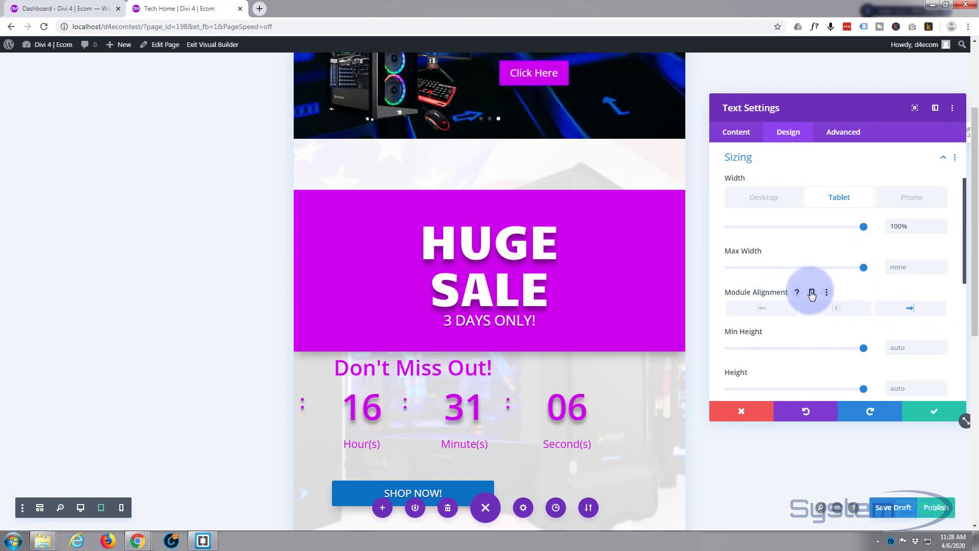
{"action": "left_click", "coordinate": [812, 293]}
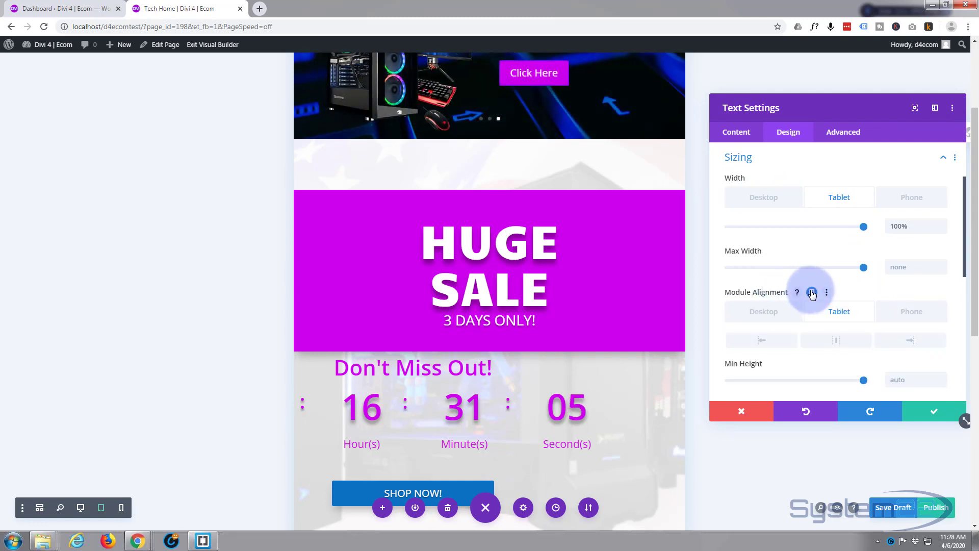
{"action": "left_click", "coordinate": [838, 340]}
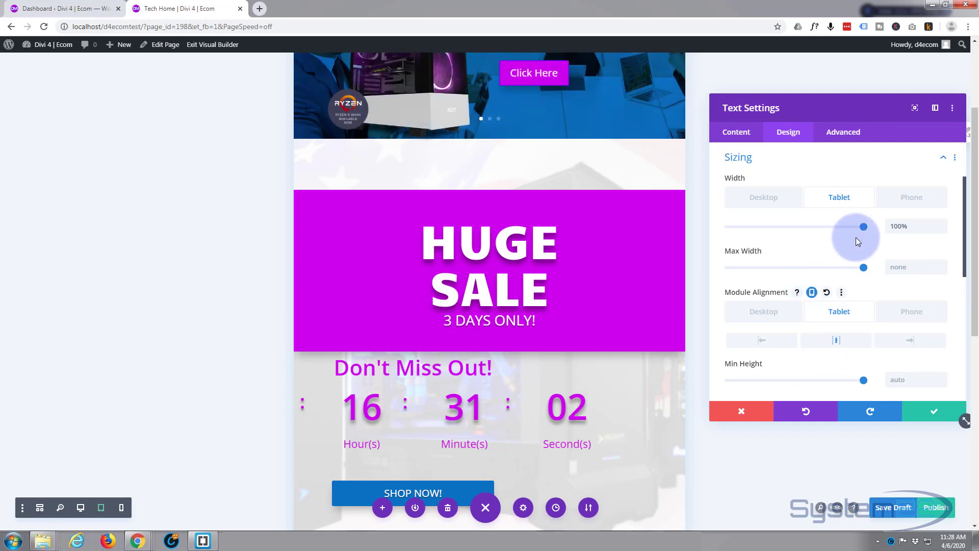
{"action": "mouse_move", "coordinate": [865, 226]}
{"action": "left_mouse_down"}
{"action": "mouse_move", "coordinate": [843, 226]}
{"action": "mouse_move", "coordinate": [851, 227]}
{"action": "left_mouse_up"}
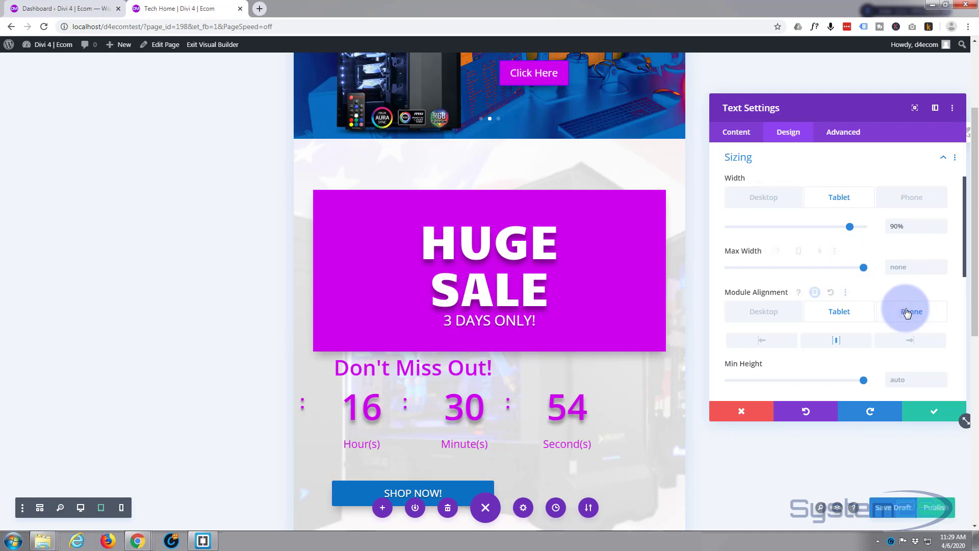
{"action": "left_click", "coordinate": [926, 411]}
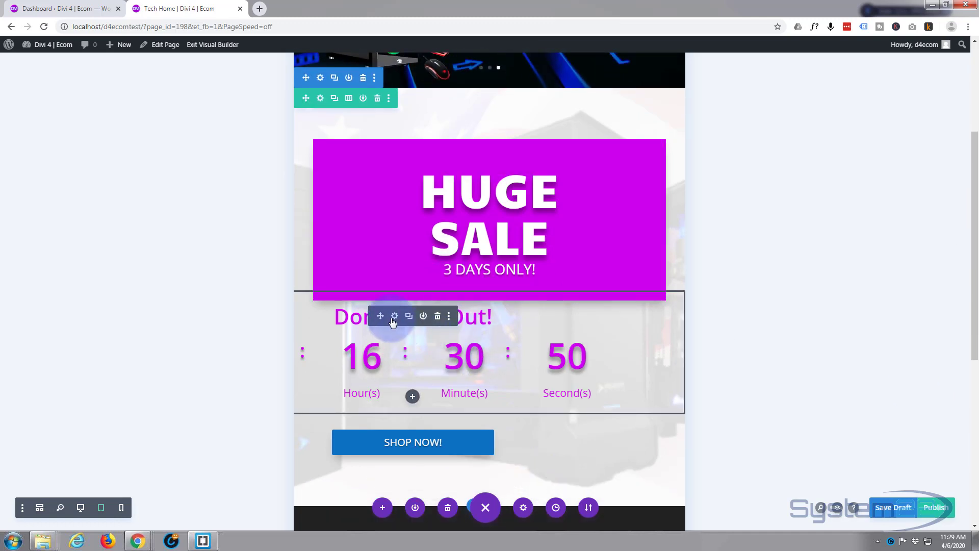
Set the countdown timer's left and top margins to 0px for tablet and save the module settings.
{"action": "left_click", "coordinate": [395, 316]}
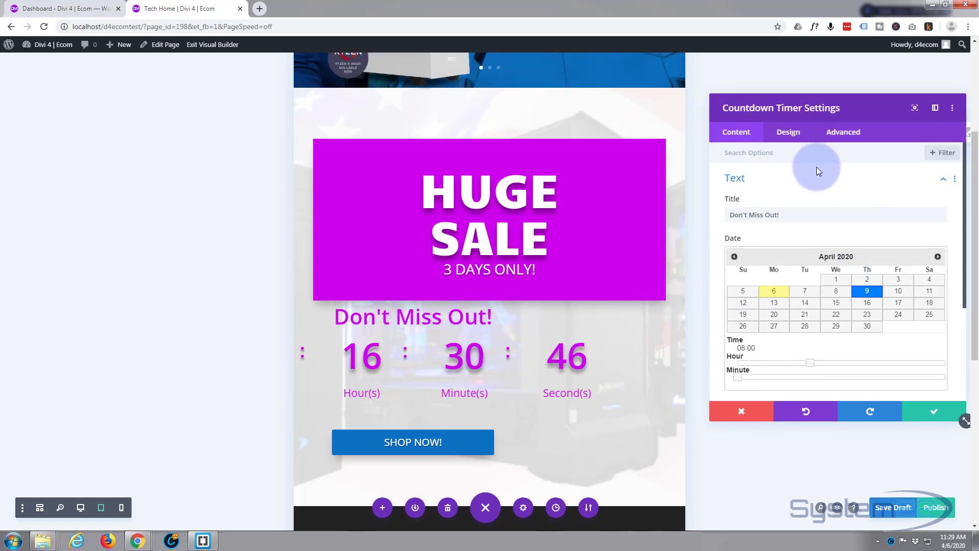
{"action": "left_click", "coordinate": [792, 135]}
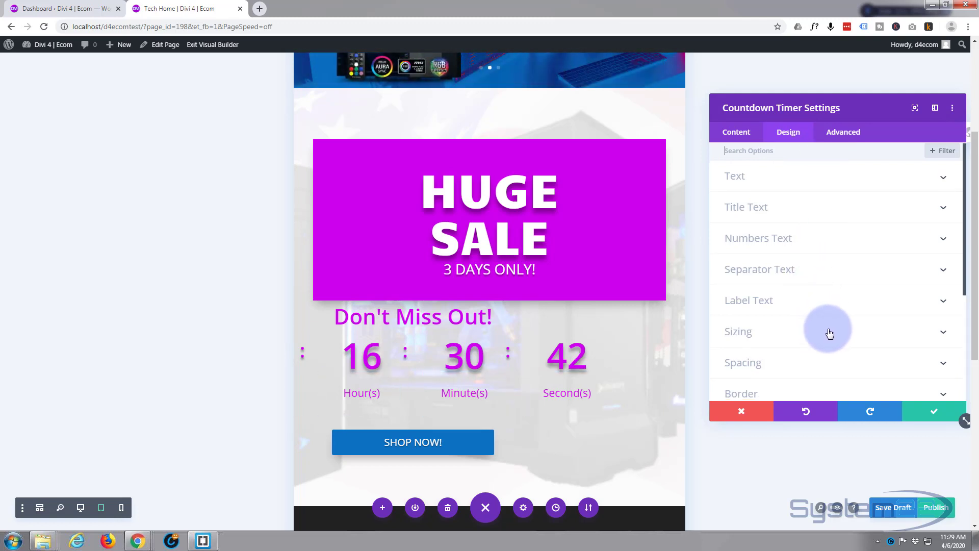
{"action": "scroll", "coordinate": [825, 314], "scroll_direction": "down", "scroll_amount": 1}
{"action": "left_click", "coordinate": [821, 312]}
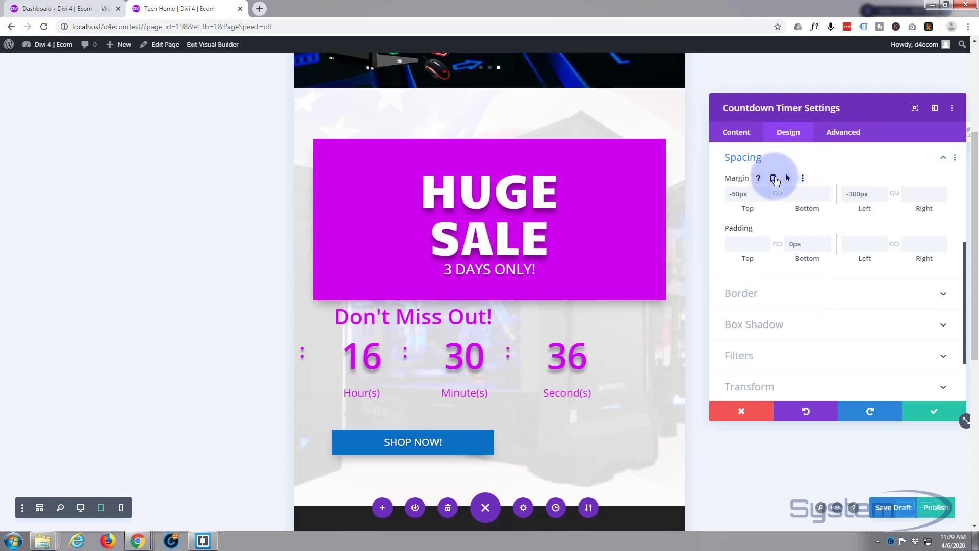
{"action": "left_click", "coordinate": [773, 178]}
{"action": "left_click", "coordinate": [837, 198]}
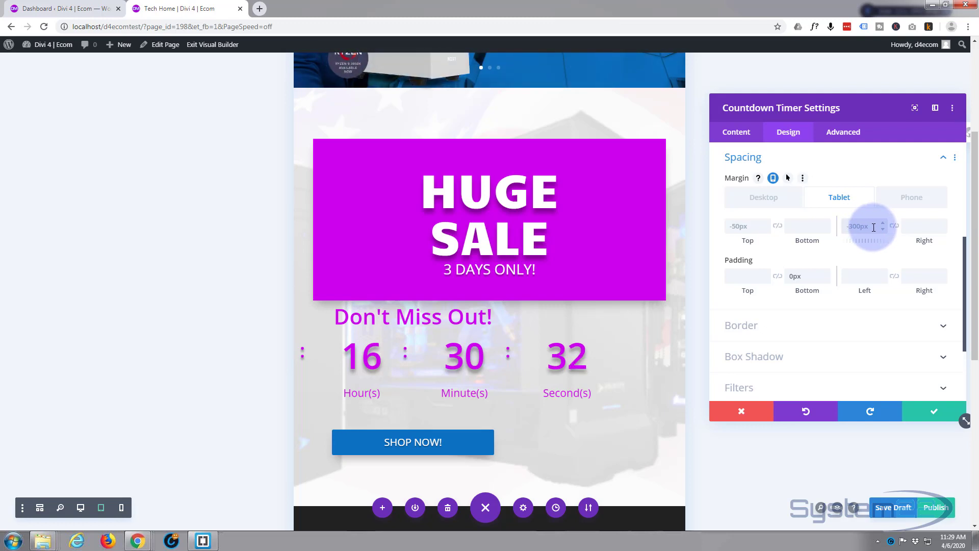
{"action": "left_click", "coordinate": [872, 227]}
{"action": "type", "text": "0px"}
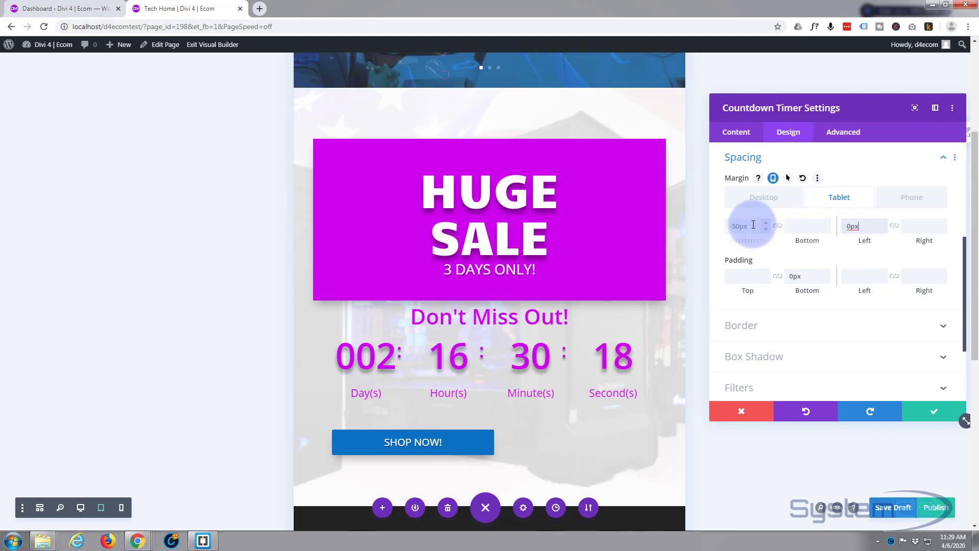
{"action": "left_click", "coordinate": [748, 226]}
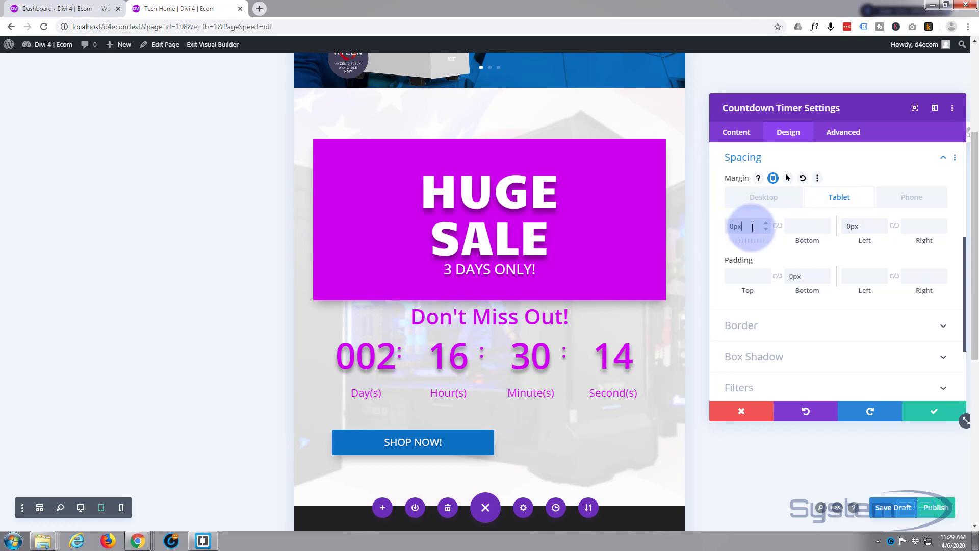
{"action": "type", "text": "0px"}
{"action": "left_click", "coordinate": [795, 229]}
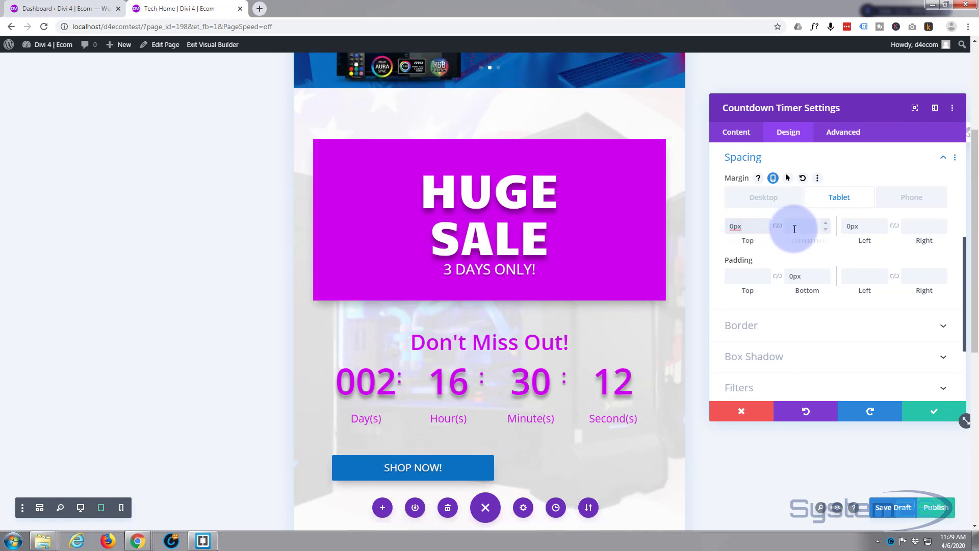
{"action": "left_click", "coordinate": [937, 411]}
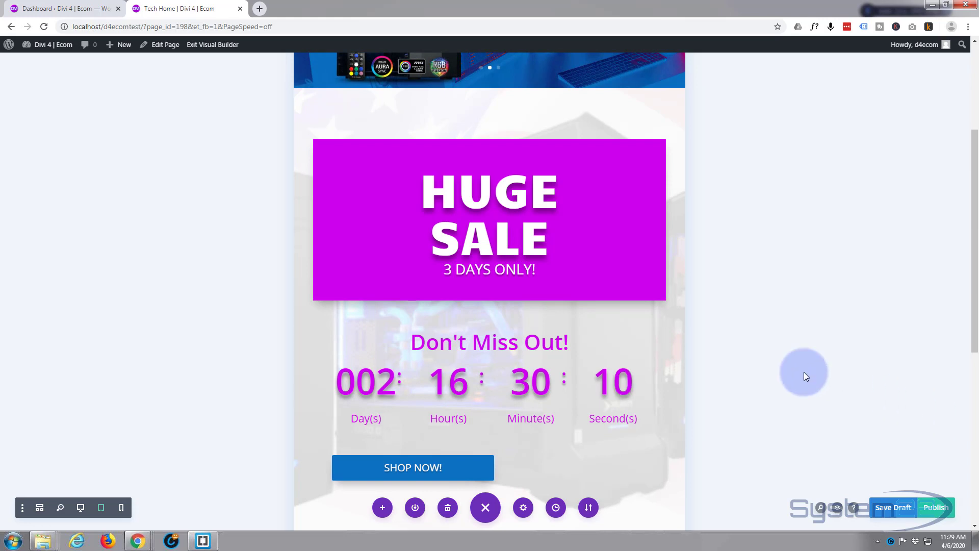
Set the SHOP NOW! button's left margin to 0px for tablet and check the sale row in the phone preview.
{"action": "scroll", "coordinate": [606, 349], "scroll_direction": "down", "scroll_amount": 2}
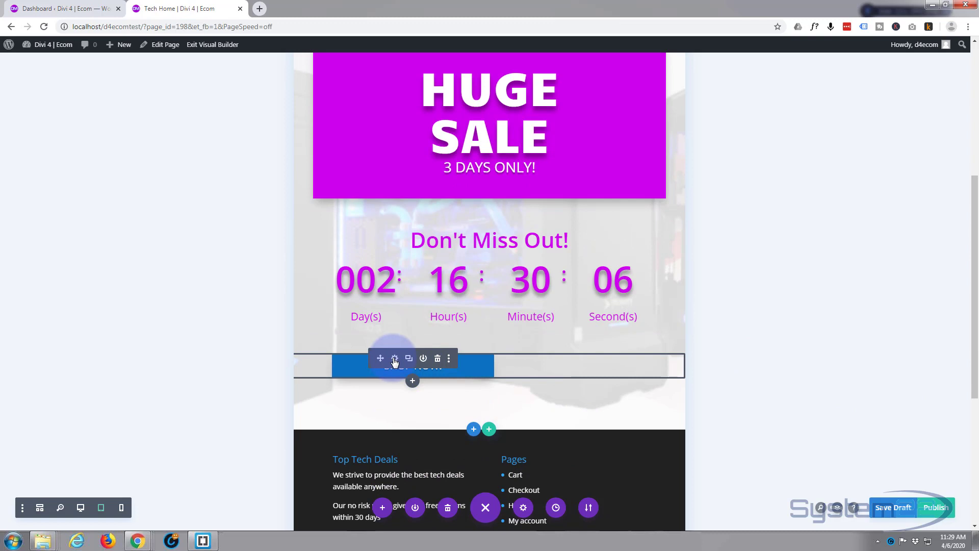
{"action": "left_click", "coordinate": [394, 359]}
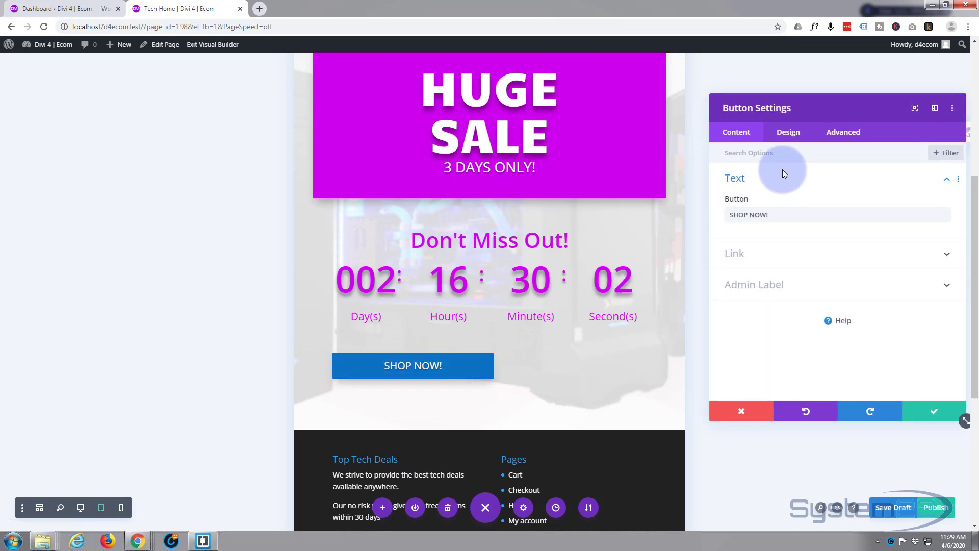
{"action": "left_click", "coordinate": [790, 133]}
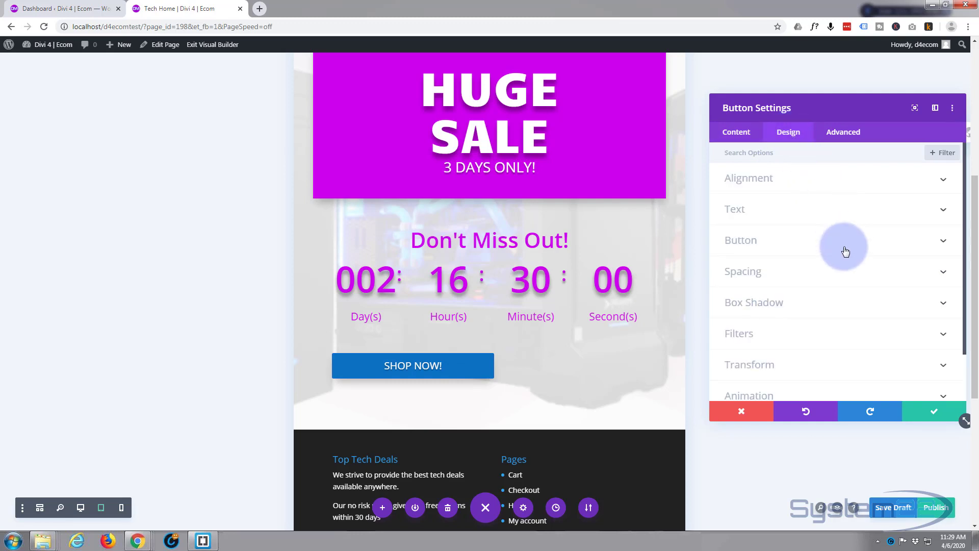
{"action": "left_click", "coordinate": [810, 277]}
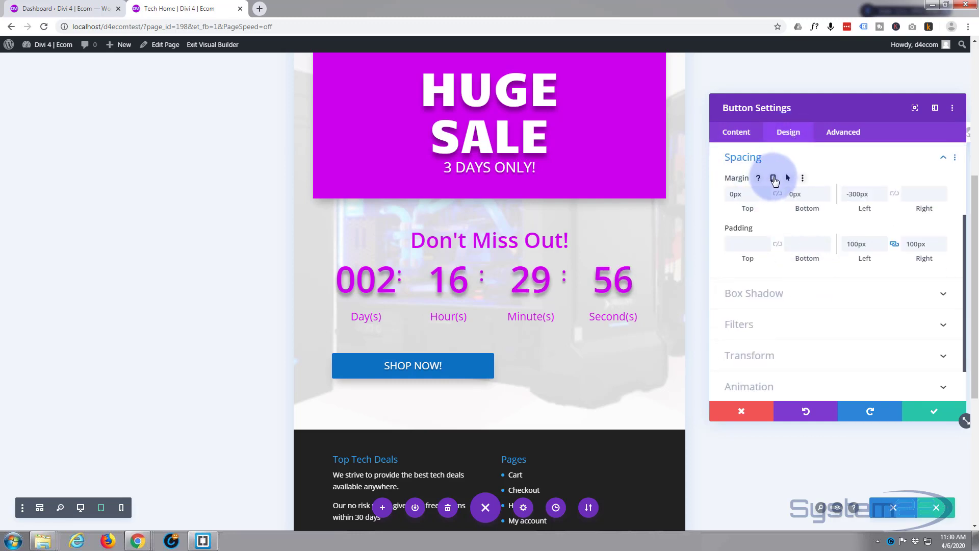
{"action": "left_click", "coordinate": [774, 179]}
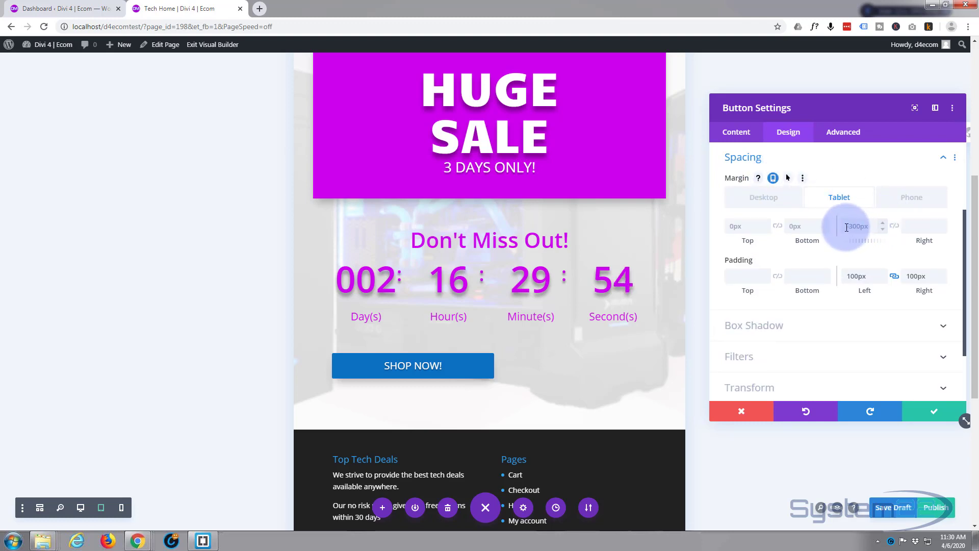
{"action": "left_click", "coordinate": [877, 226]}
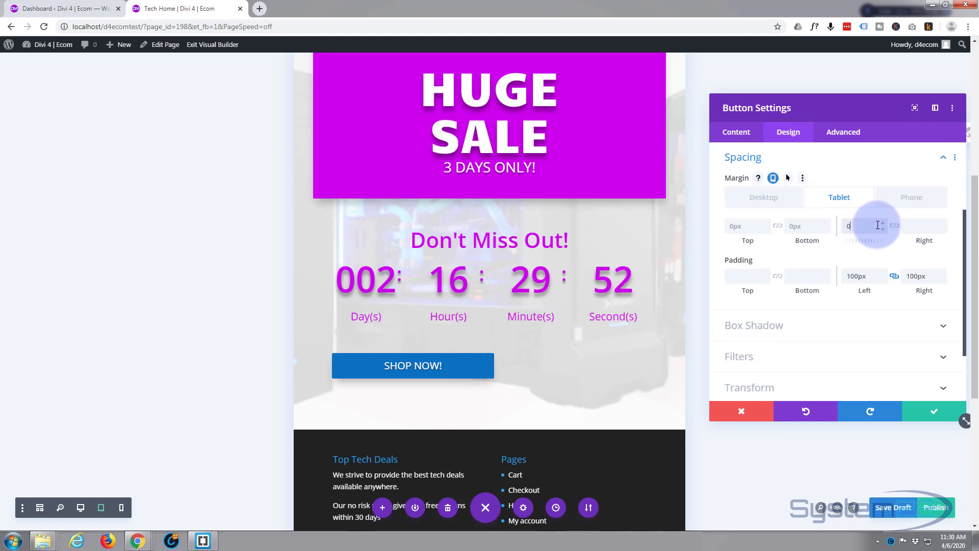
{"action": "type", "text": "0px"}
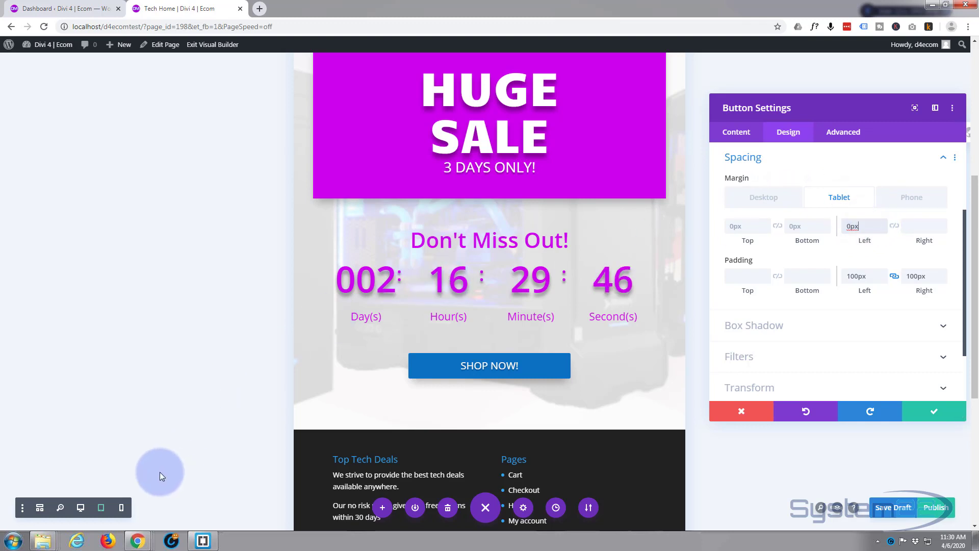
{"action": "left_click", "coordinate": [121, 508]}
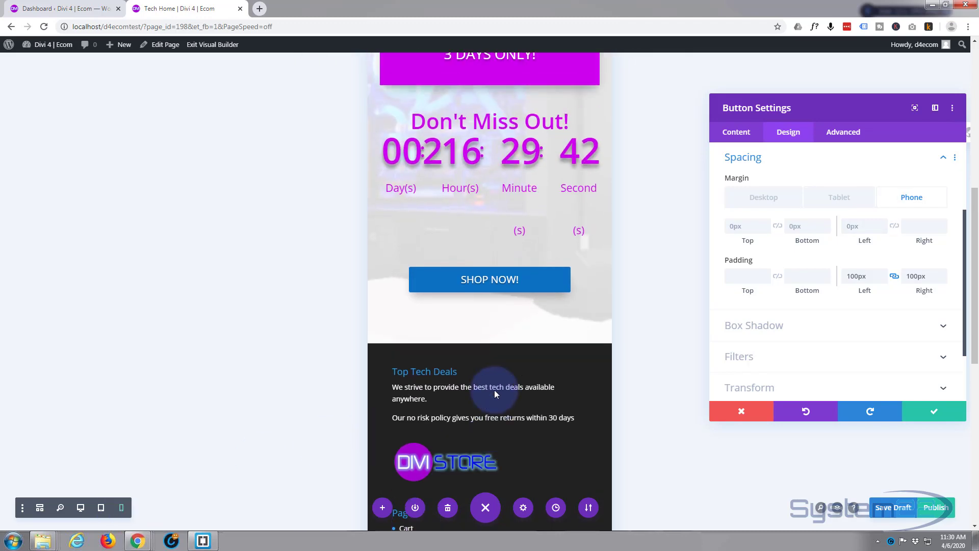
{"action": "scroll", "coordinate": [494, 389], "scroll_direction": "up", "scroll_amount": 5}
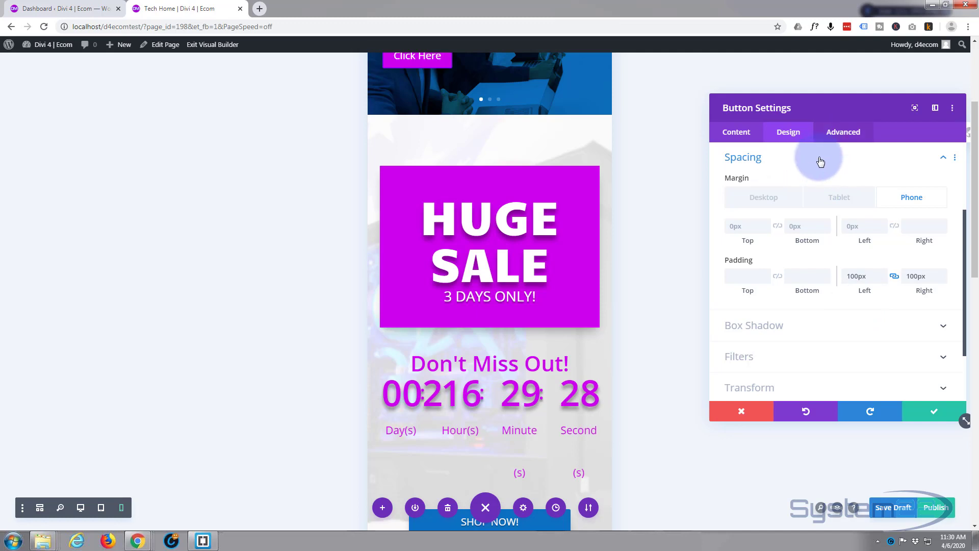
Save the SHOP NOW! button settings and set the Huge Sale text module's phone width to 100%.
{"action": "scroll", "coordinate": [617, 348], "scroll_direction": "down", "scroll_amount": 2}
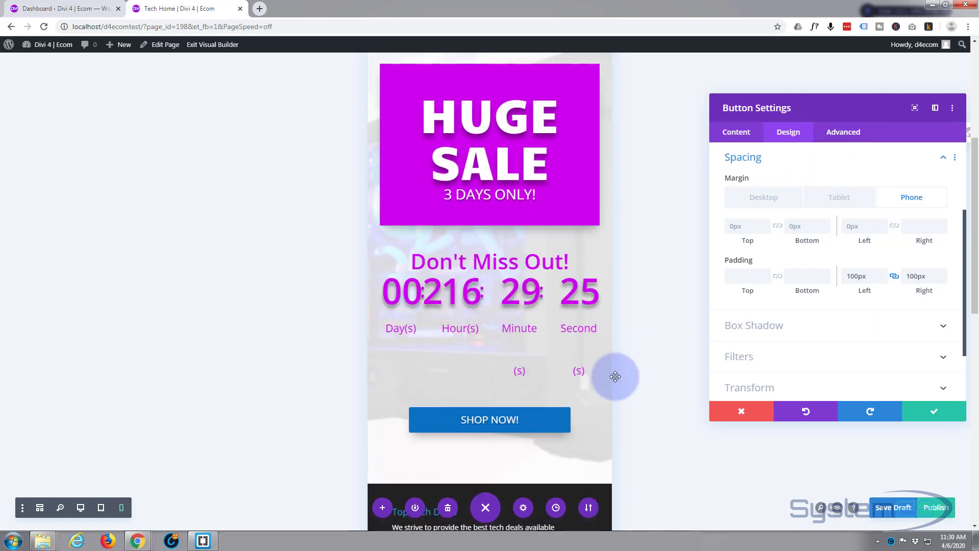
{"action": "left_click", "coordinate": [937, 414]}
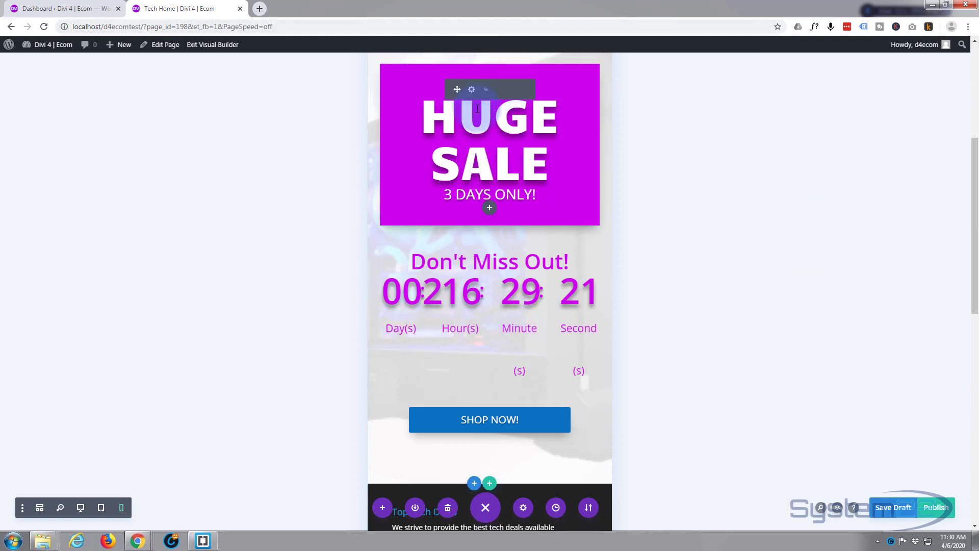
{"action": "left_click", "coordinate": [472, 90]}
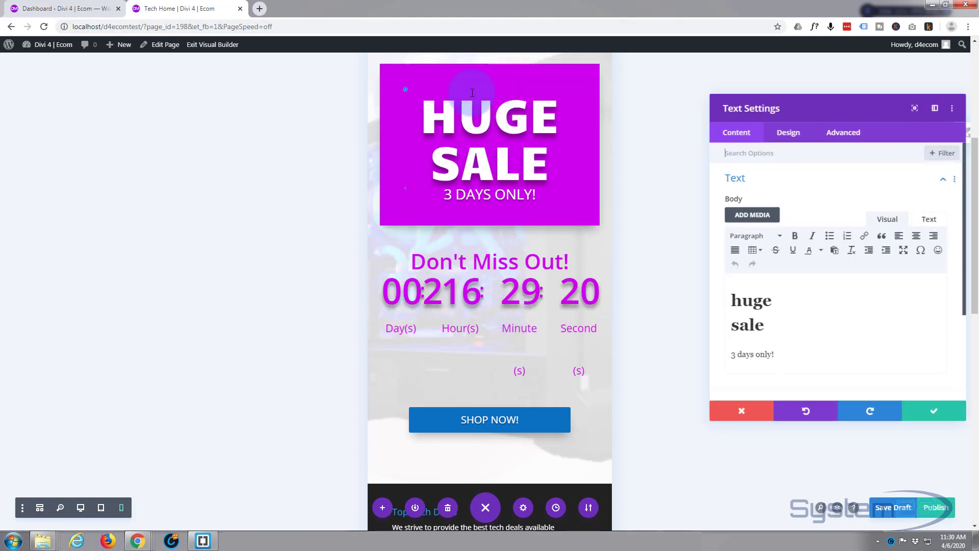
{"action": "left_click", "coordinate": [789, 134]}
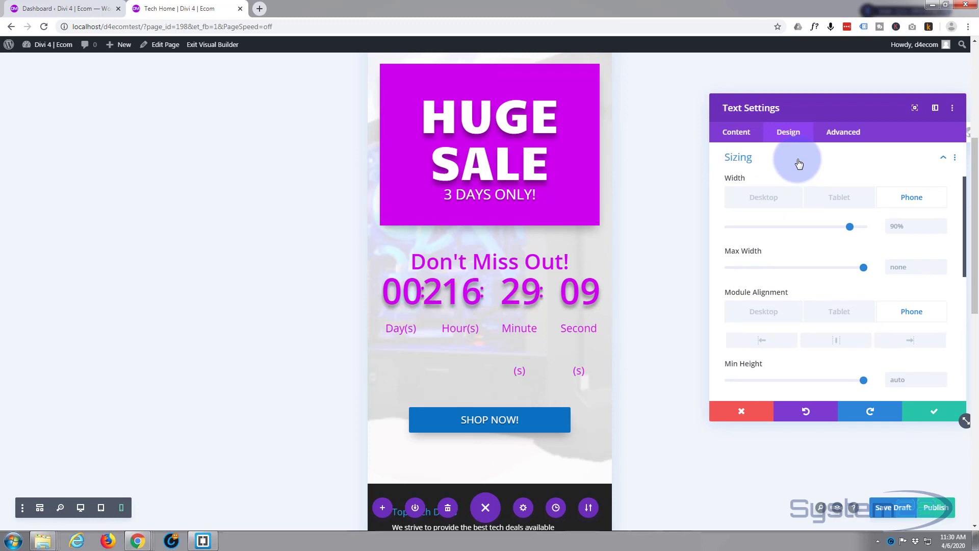
{"action": "left_click_drag", "start_coordinate": [851, 226], "coordinate": [892, 225]}
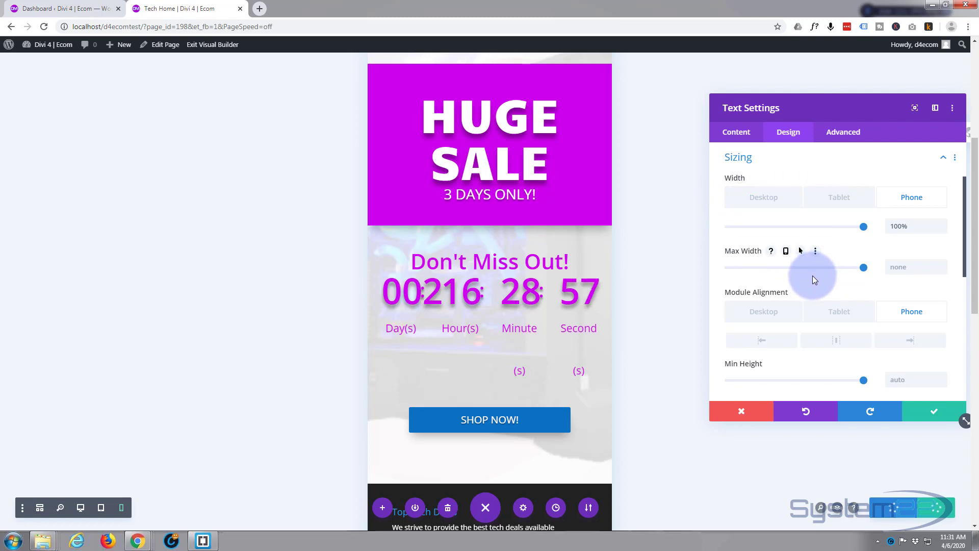
Centre the Huge Sale text module on phone and save the module settings.
{"action": "left_click", "coordinate": [832, 343]}
{"action": "scroll", "coordinate": [839, 345], "scroll_direction": "down", "scroll_amount": 1}
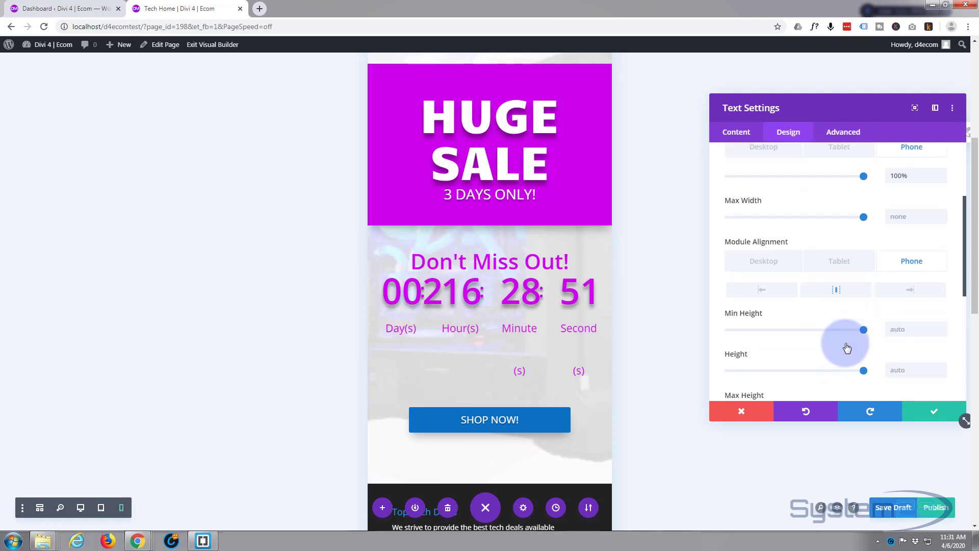
{"action": "scroll", "coordinate": [845, 347], "scroll_direction": "down", "scroll_amount": 2}
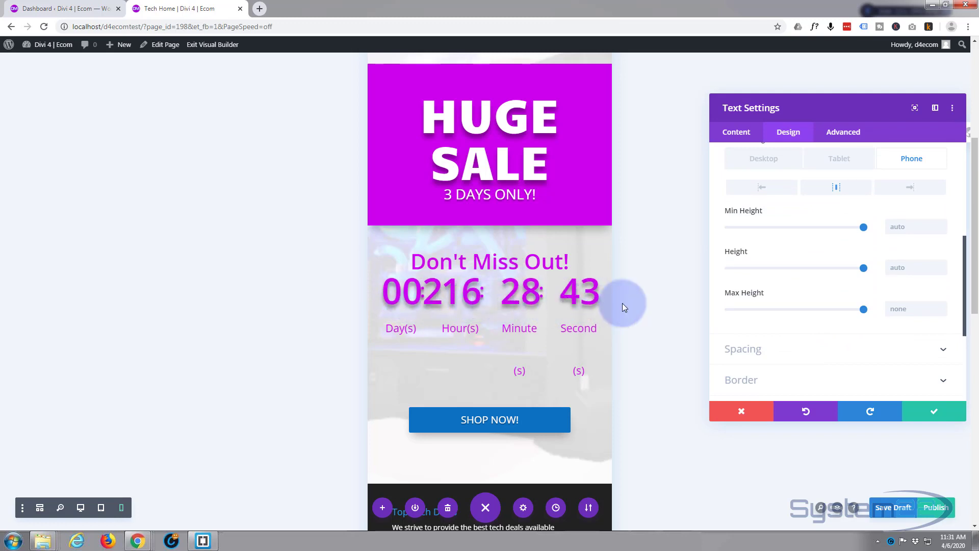
{"action": "left_click", "coordinate": [932, 415]}
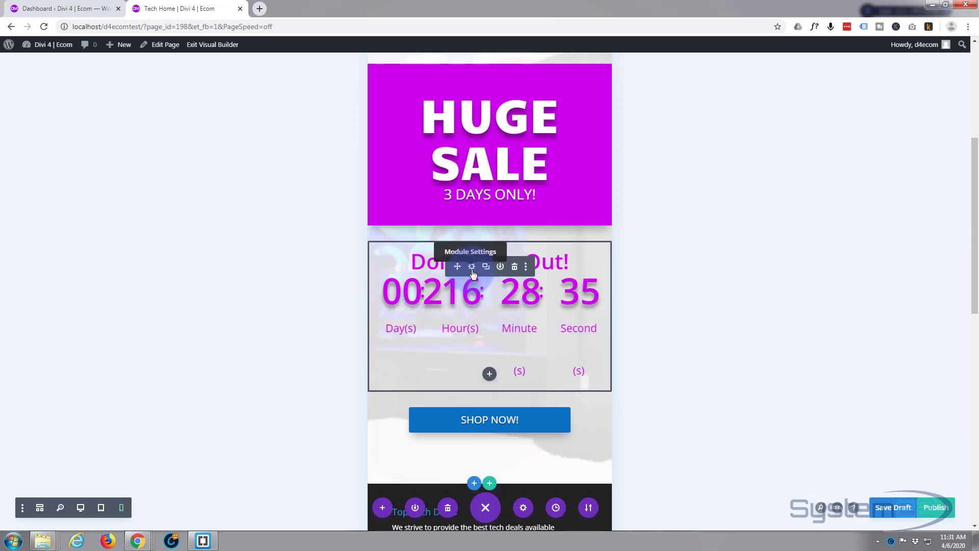
Set the countdown timer's numbers text size to 44px for phone only.
{"action": "left_click", "coordinate": [472, 267]}
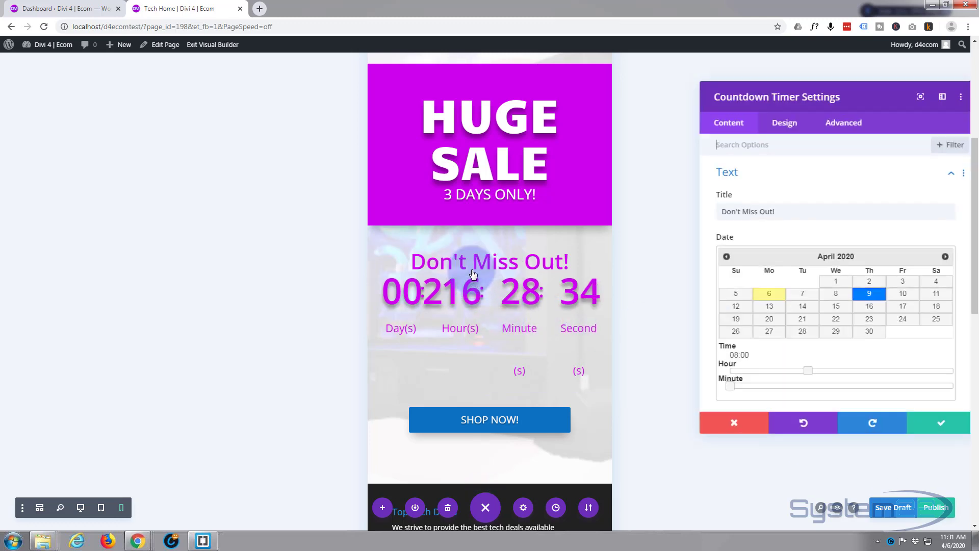
{"action": "left_click", "coordinate": [794, 135]}
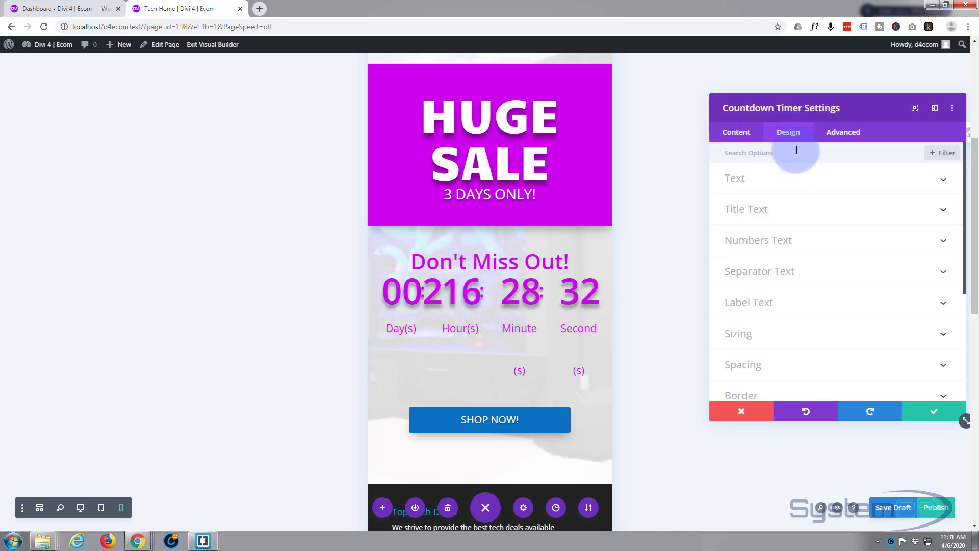
{"action": "left_click", "coordinate": [811, 249]}
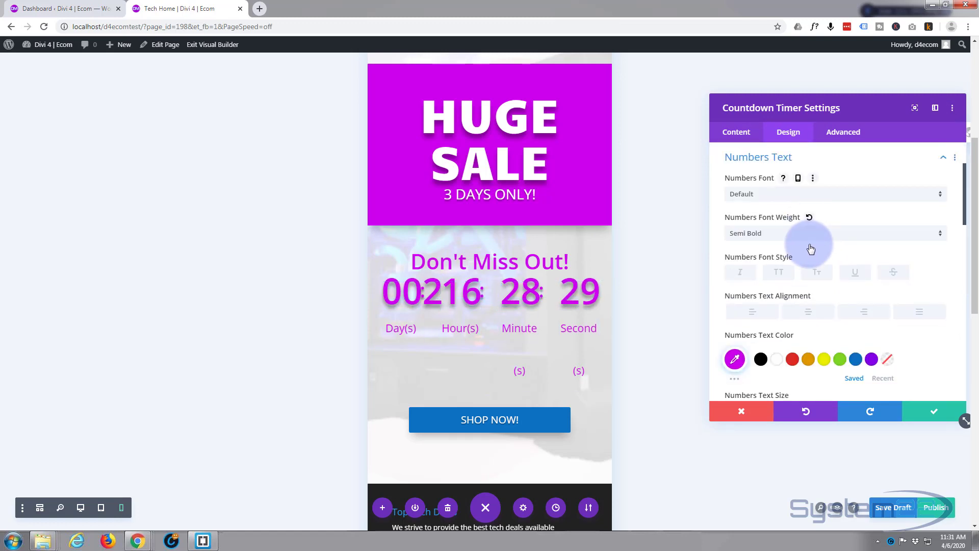
{"action": "scroll", "coordinate": [828, 284], "scroll_direction": "down", "scroll_amount": 2}
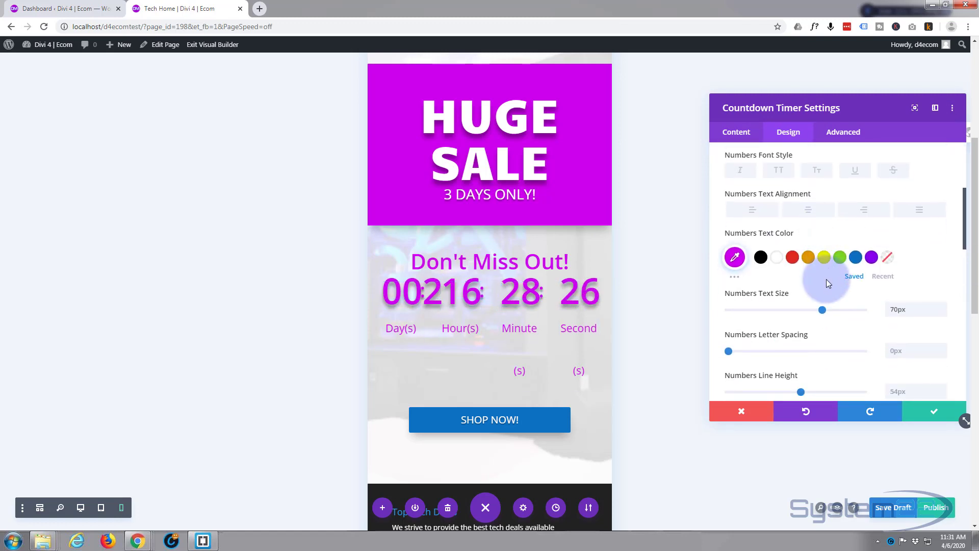
{"action": "mouse_move", "coordinate": [812, 295]}
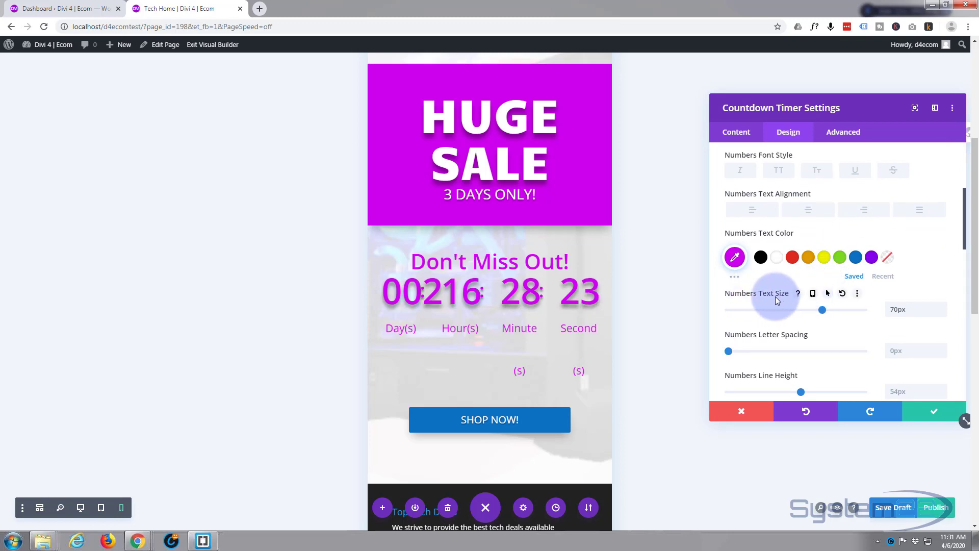
{"action": "left_click", "coordinate": [813, 294]}
{"action": "left_click_drag", "start_coordinate": [822, 341], "coordinate": [787, 348]}
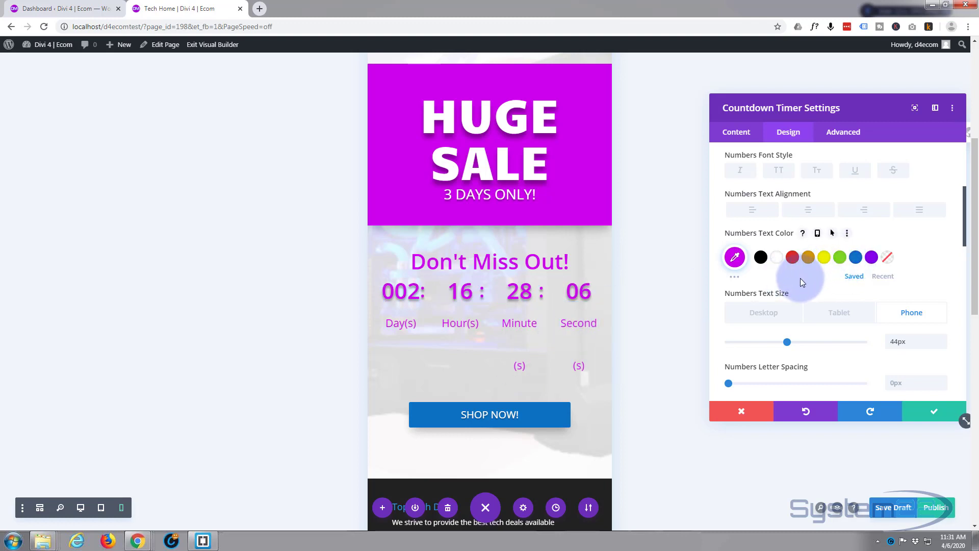
Set the countdown timer's label text size to 16px for phone and save the module settings.
{"action": "scroll", "coordinate": [801, 277], "scroll_direction": "down", "scroll_amount": 2}
{"action": "scroll", "coordinate": [801, 278], "scroll_direction": "down", "scroll_amount": 10}
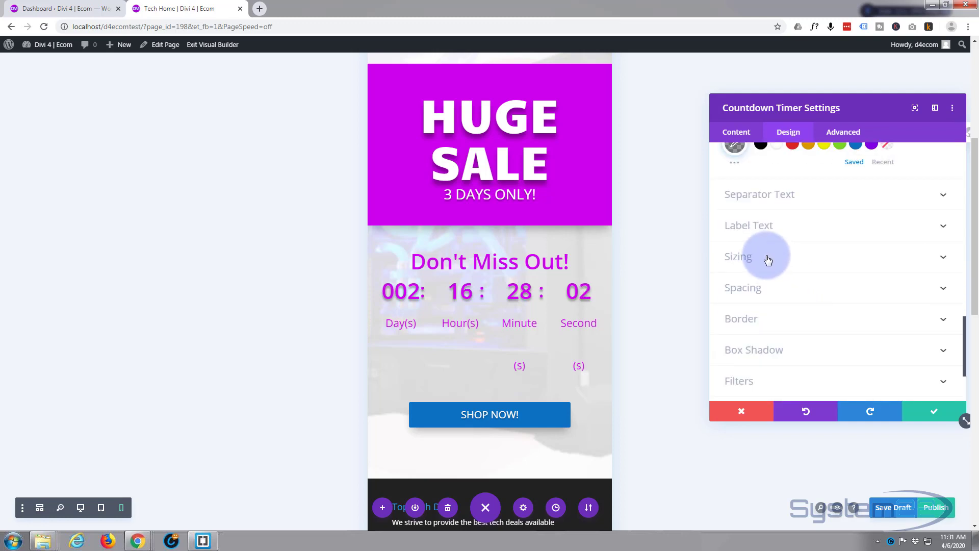
{"action": "left_click", "coordinate": [792, 228]}
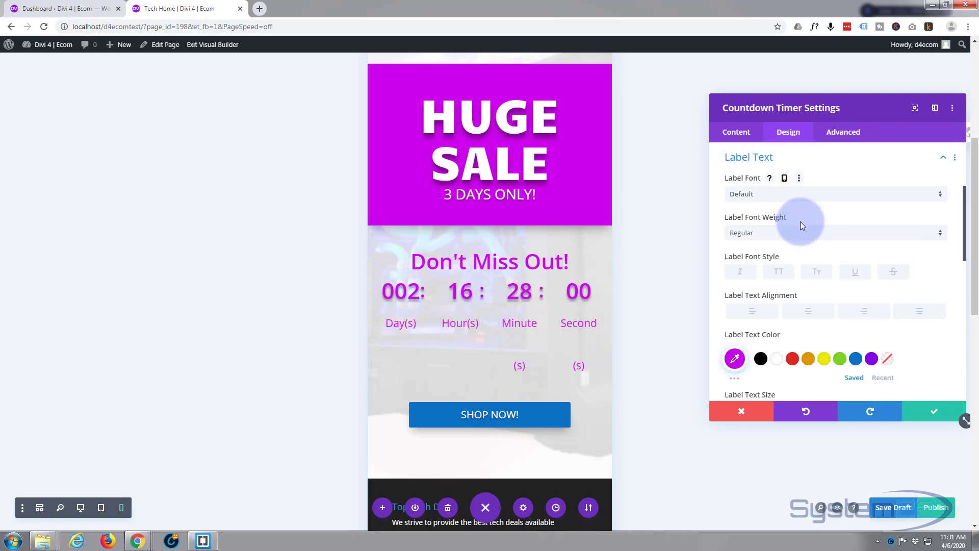
{"action": "scroll", "coordinate": [802, 225], "scroll_direction": "down", "scroll_amount": 4}
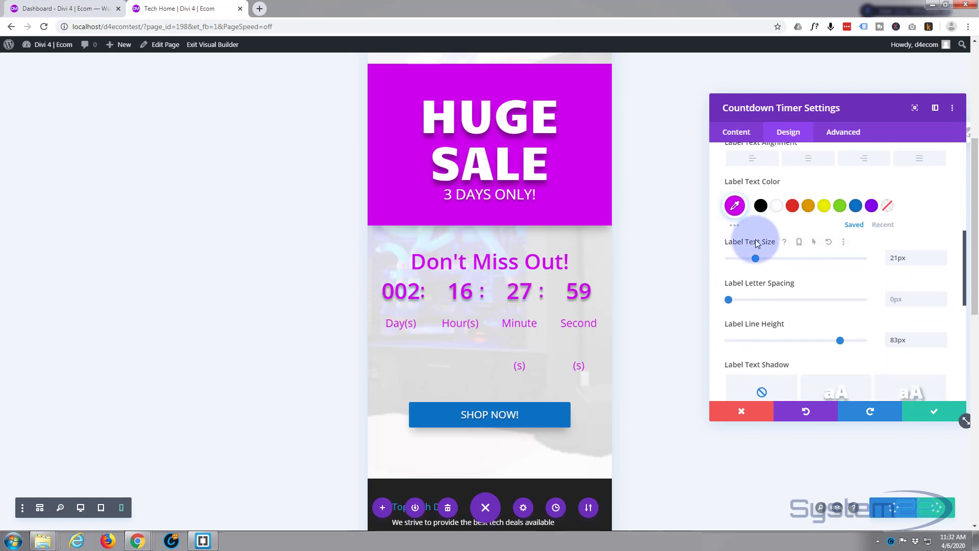
{"action": "left_click", "coordinate": [798, 242]}
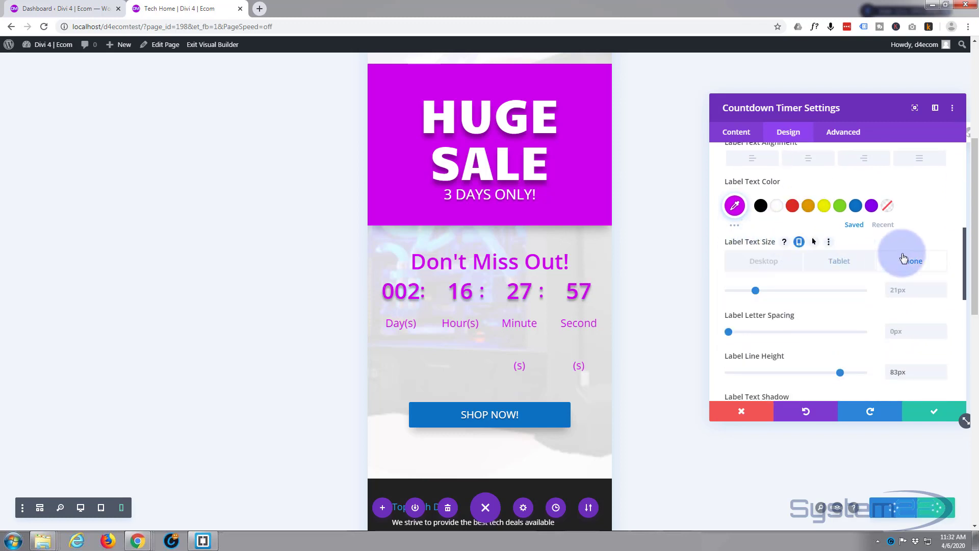
{"action": "left_click_drag", "start_coordinate": [756, 291], "coordinate": [749, 293]}
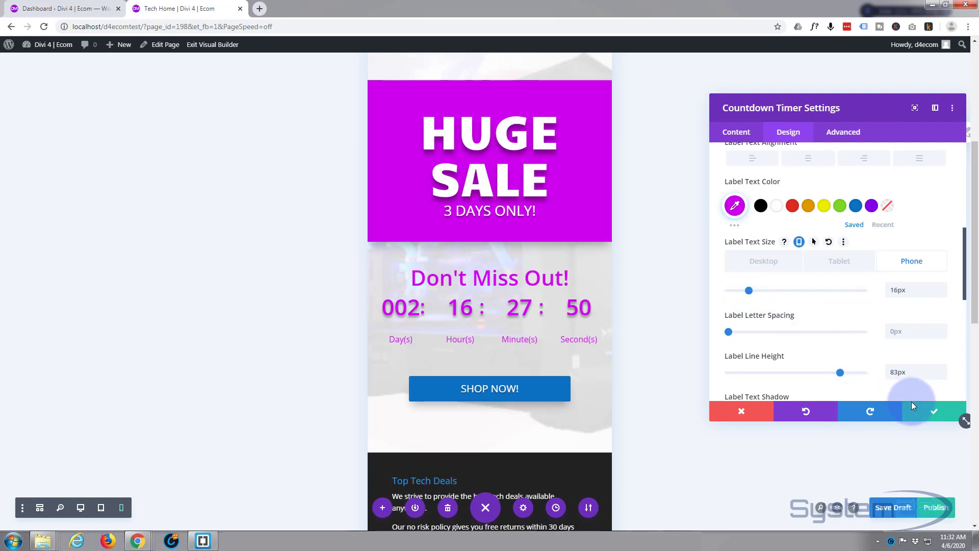
{"action": "left_click", "coordinate": [934, 412]}
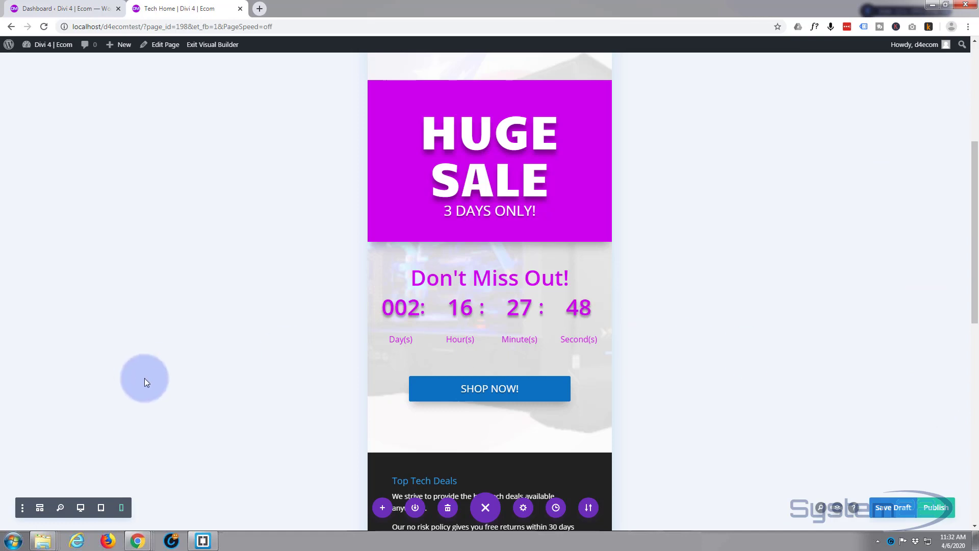
Check the tablet preview, set the Huge Sale text module's desktop width to 59%, and save the module and page draft.
{"action": "left_click", "coordinate": [101, 510]}
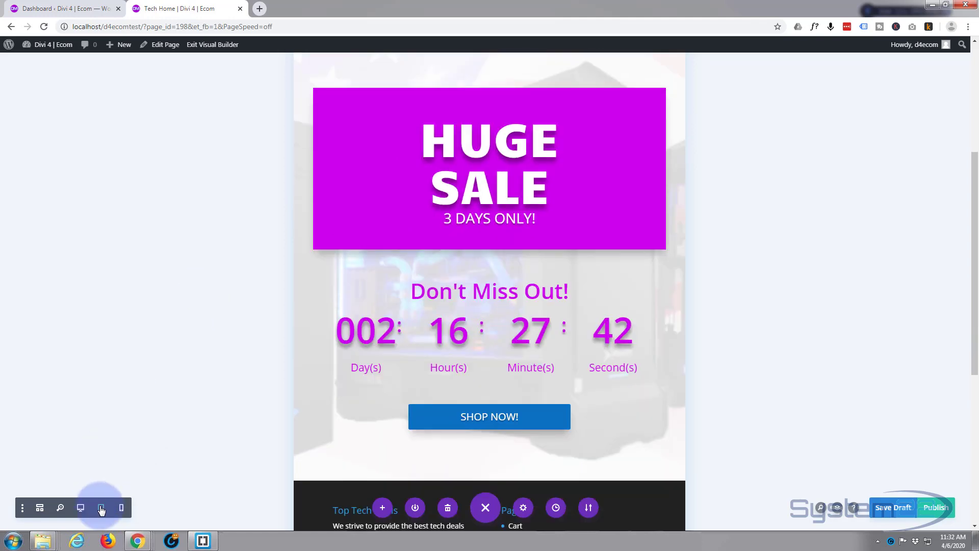
{"action": "left_click", "coordinate": [80, 507]}
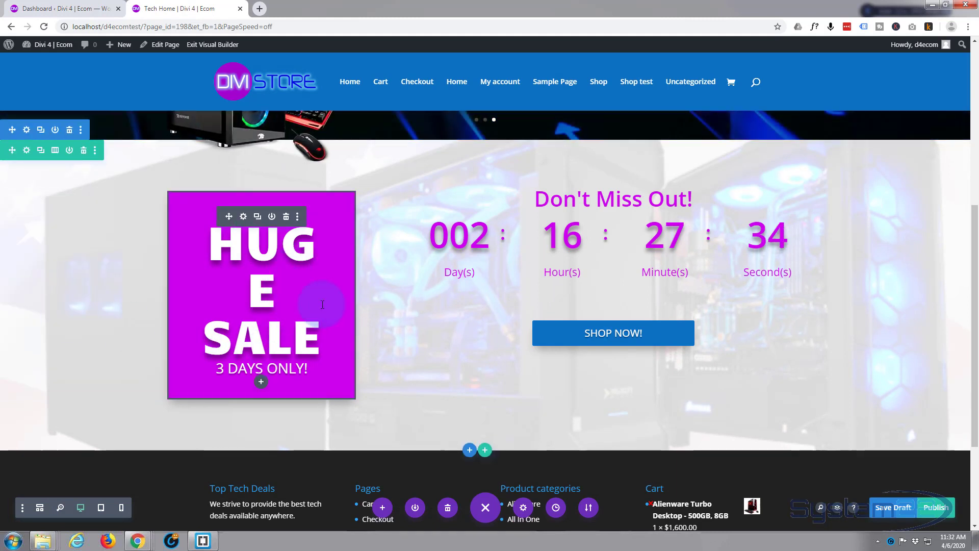
{"action": "left_click", "coordinate": [244, 217]}
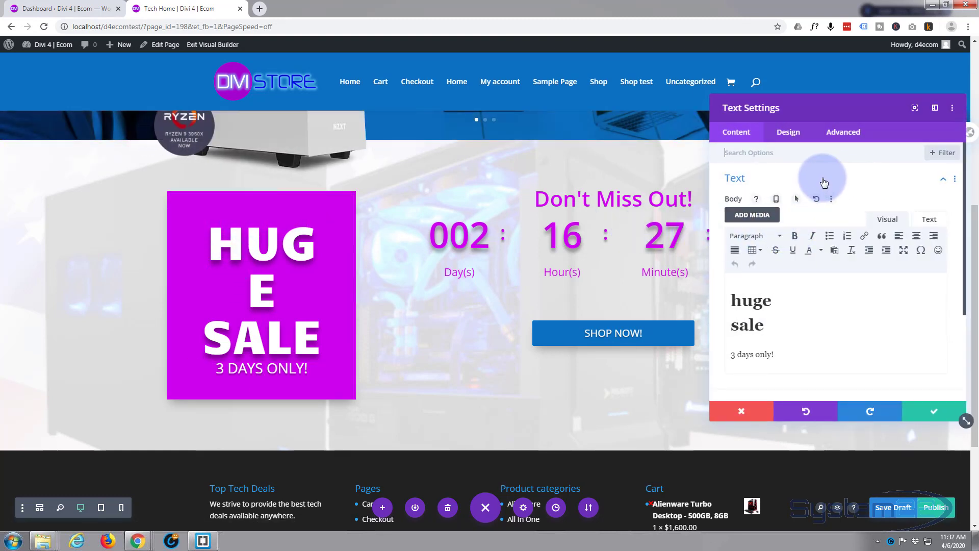
{"action": "left_click", "coordinate": [789, 133]}
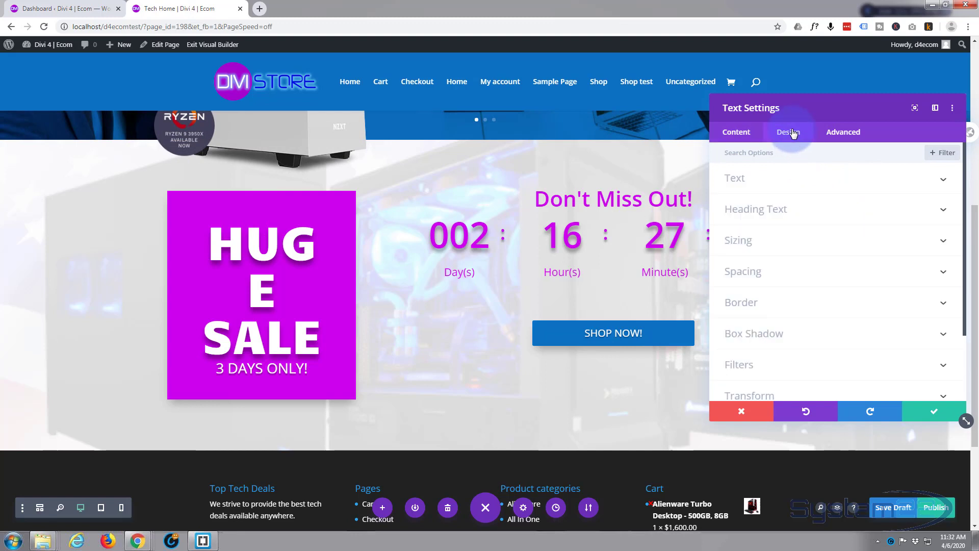
{"action": "left_click", "coordinate": [805, 241]}
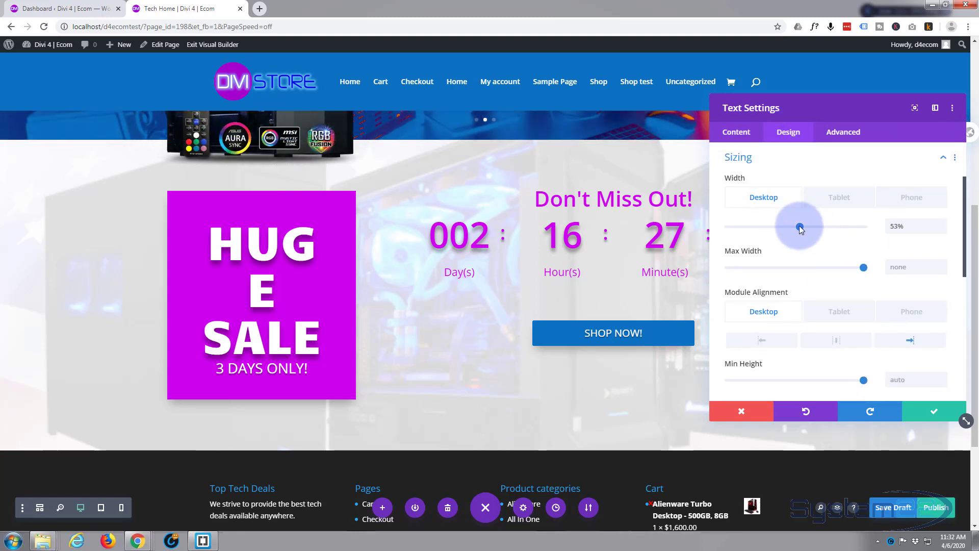
{"action": "left_click_drag", "start_coordinate": [800, 226], "coordinate": [809, 227]}
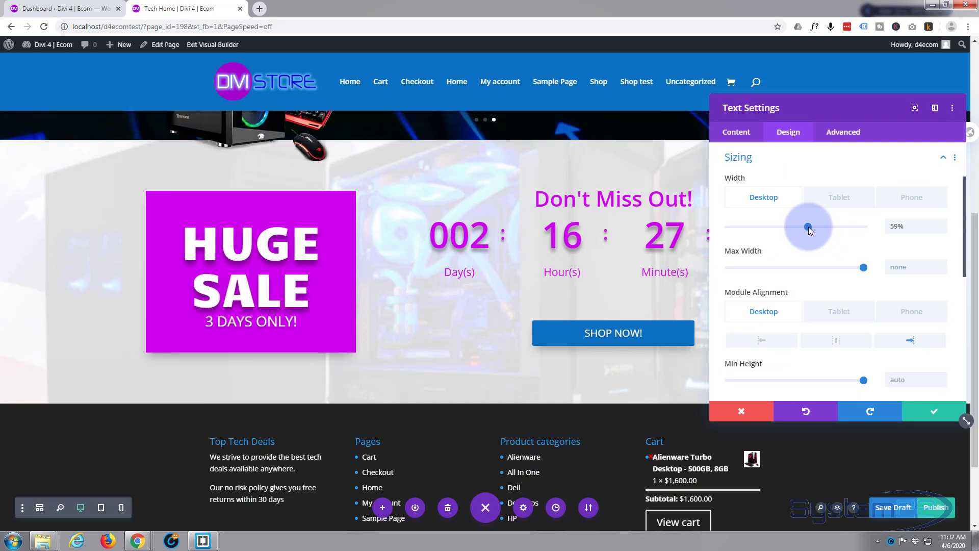
{"action": "left_click", "coordinate": [933, 410]}
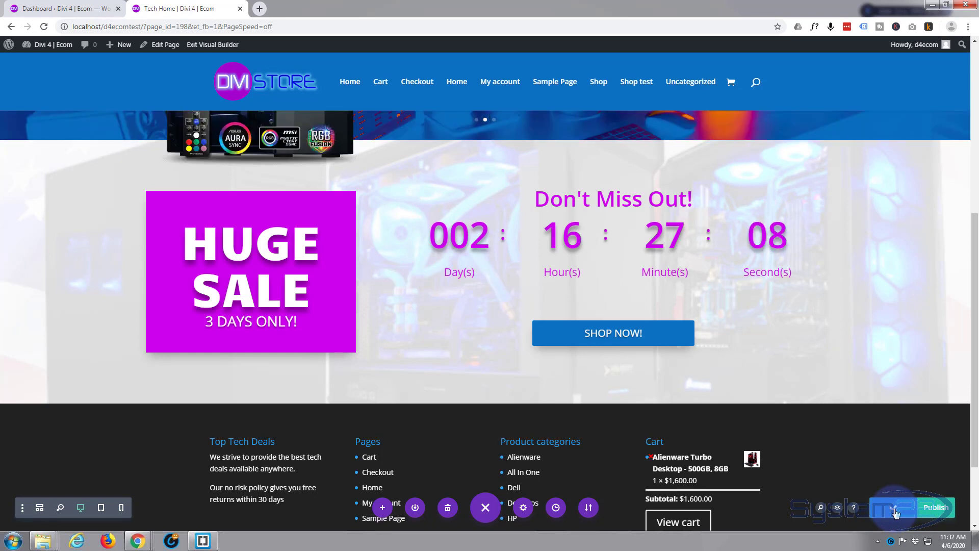
Exit the visual builder and review the sale row on the reloaded Tech Home page.
{"action": "left_click", "coordinate": [221, 48]}
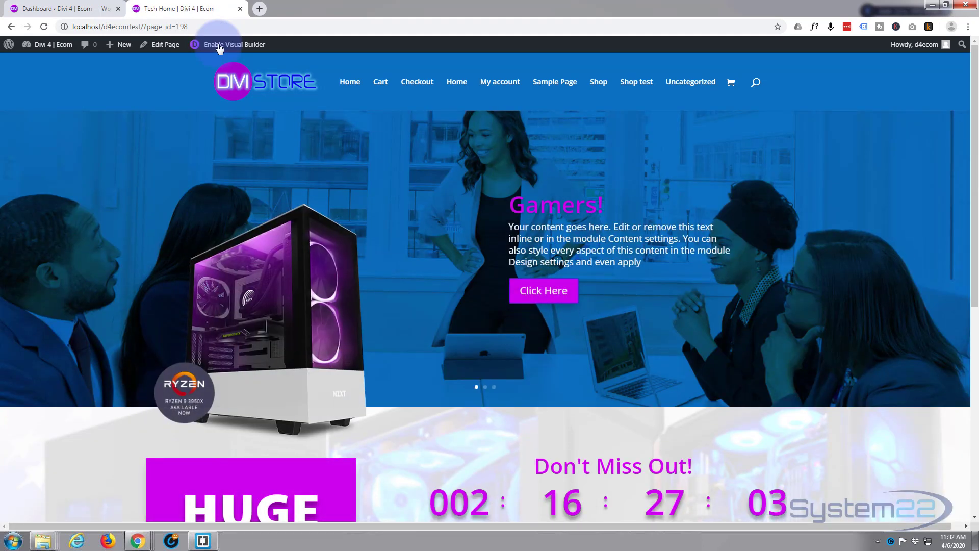
{"action": "scroll", "coordinate": [169, 174], "scroll_direction": "down", "scroll_amount": 5}
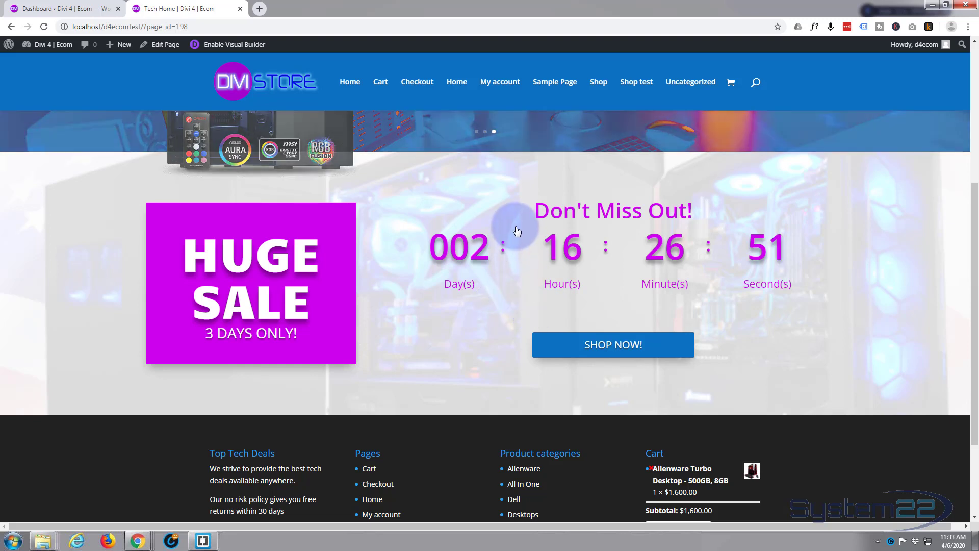
{"action": "key", "text": "F5"}
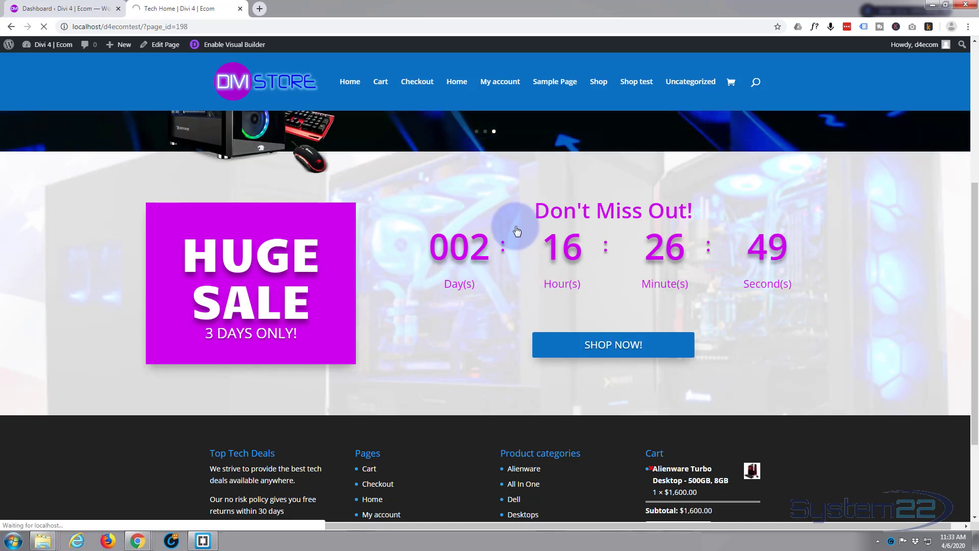